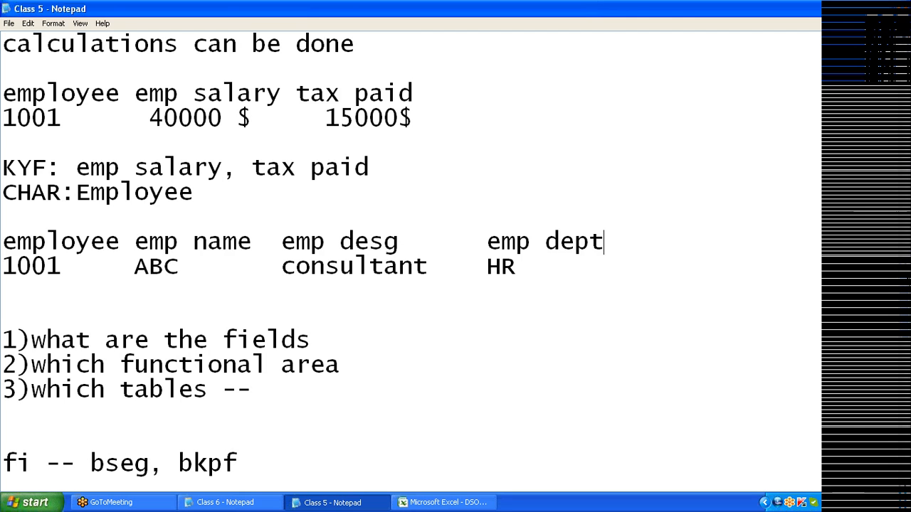
- Close the Class 5 notes and clear all windows to show the desktop
{"action": "key", "text": "shift+Down"}
{"action": "key", "text": "shift+Down"}
{"action": "key", "text": "shift+Down"}
{"action": "key", "text": "shift+Down"}
{"action": "key", "text": "Right"}
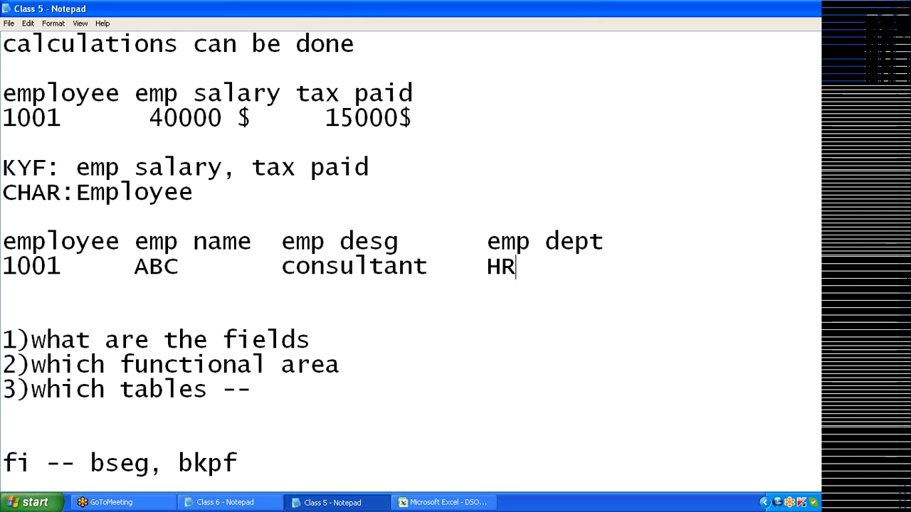
{"action": "left_click", "coordinate": [901, 19]}
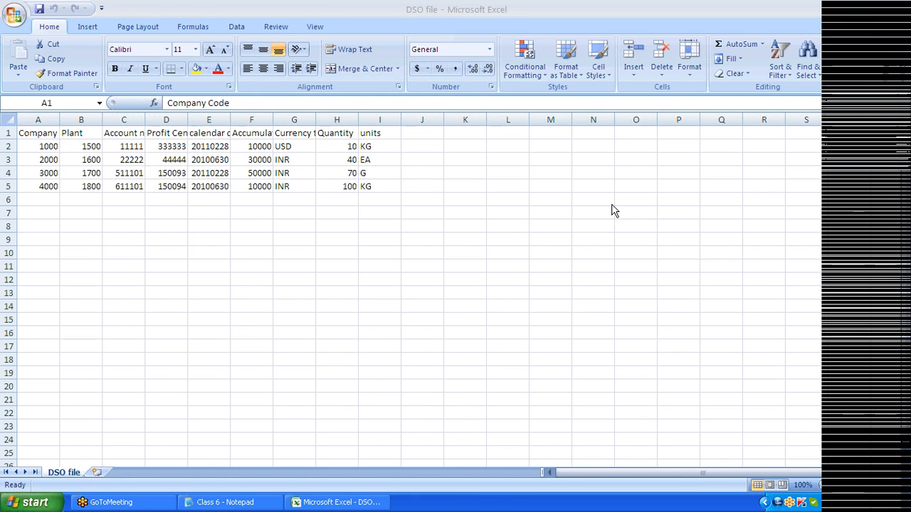
{"action": "key", "text": "super+d"}
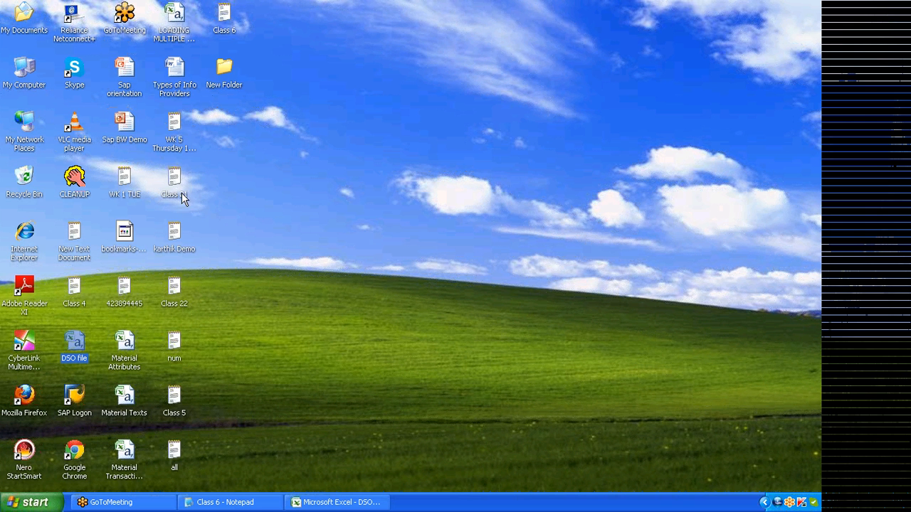
- Open the Class 6 notes full screen, scroll down to 'create a kyf', then hide them
{"action": "left_click", "coordinate": [221, 28]}
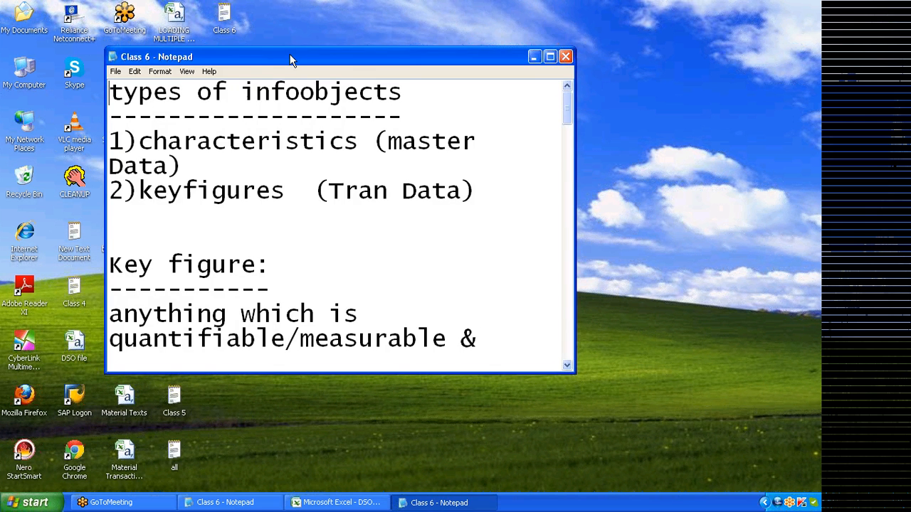
{"action": "double_click", "coordinate": [290, 60]}
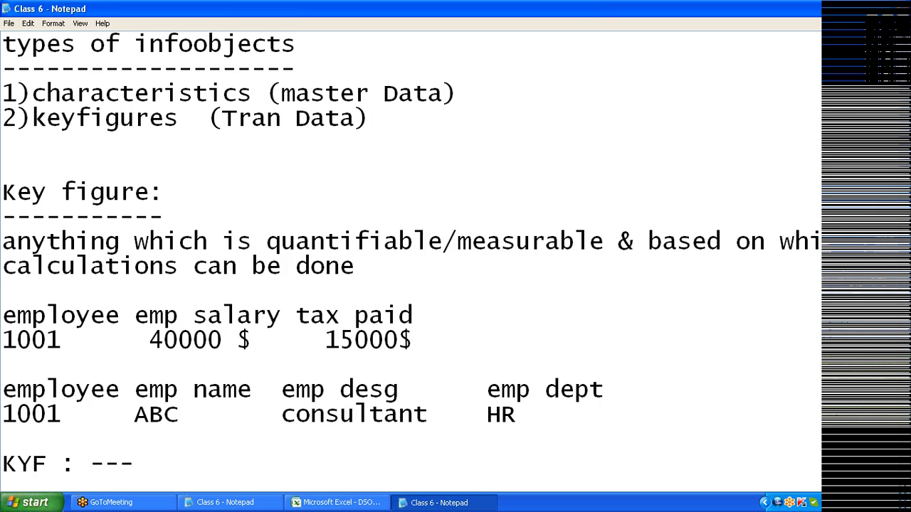
{"action": "scroll", "coordinate": [411, 228], "scroll_direction": "down", "scroll_amount": 3}
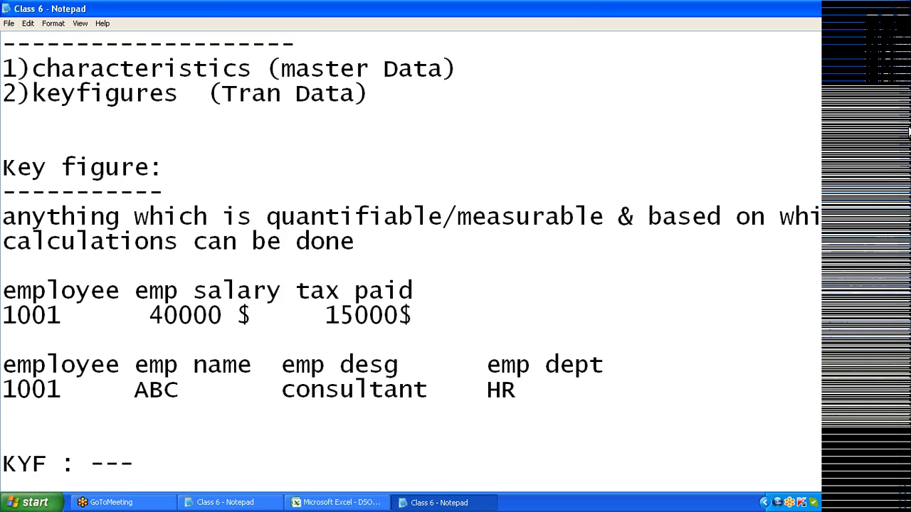
{"action": "scroll", "coordinate": [410, 256], "scroll_direction": "down", "scroll_amount": 2}
{"action": "scroll", "coordinate": [410, 256], "scroll_direction": "down", "scroll_amount": 1}
{"action": "scroll", "coordinate": [411, 256], "scroll_direction": "down", "scroll_amount": 1}
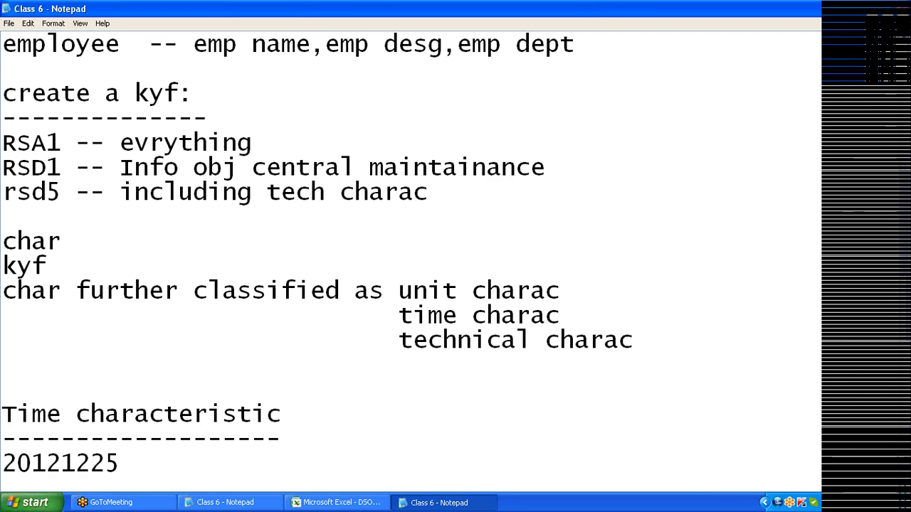
{"action": "key", "text": "super+d"}
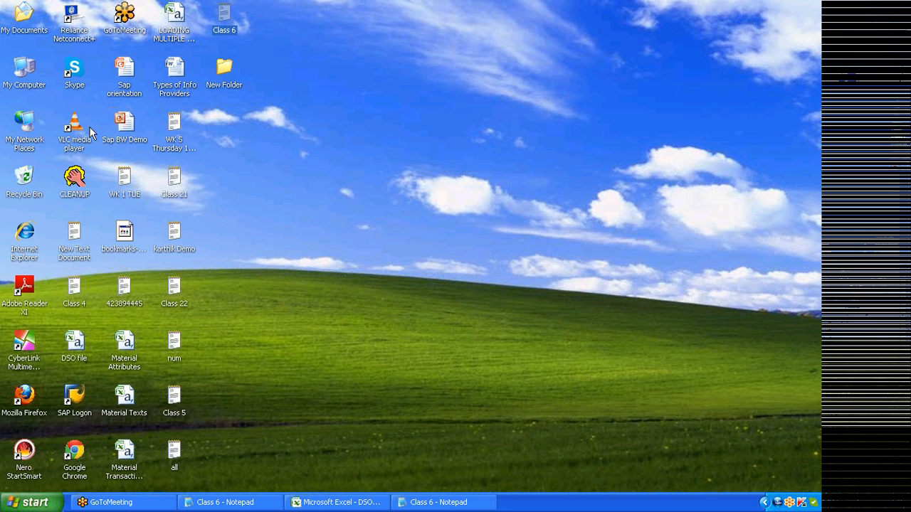
- Log on to the BI - AC system, client 800, with the saved user name and password
{"action": "double_click", "coordinate": [78, 399]}
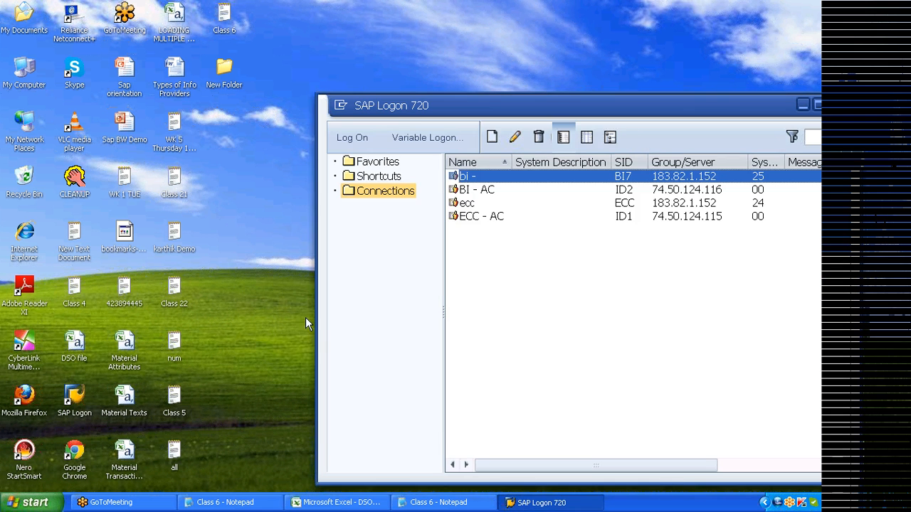
{"action": "left_click", "coordinate": [470, 192]}
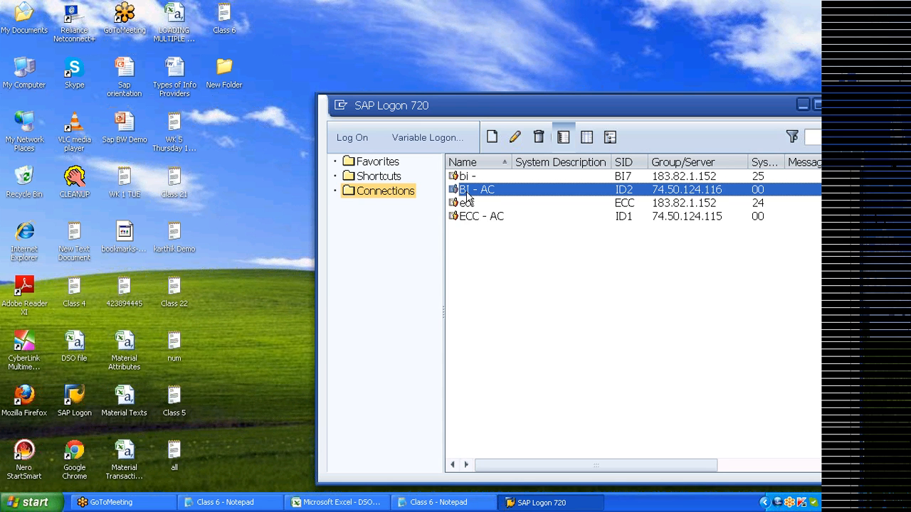
{"action": "double_click", "coordinate": [468, 192]}
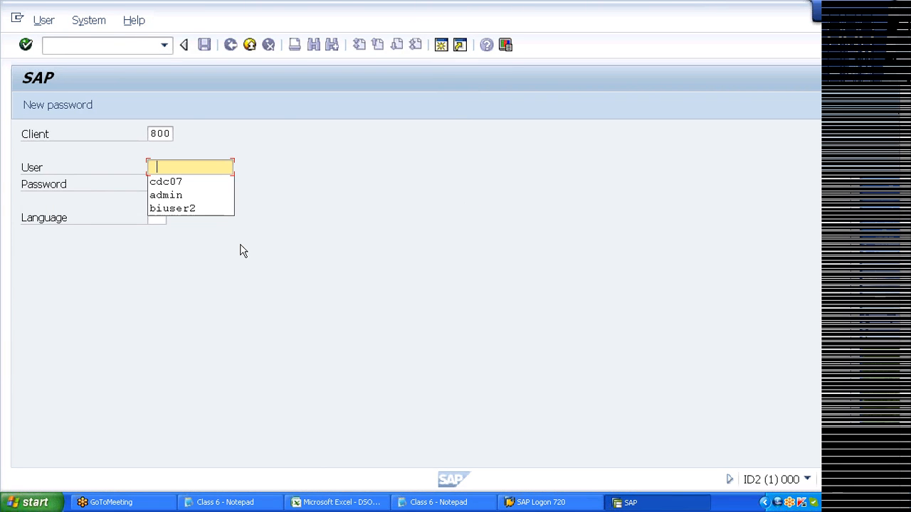
{"action": "left_click", "coordinate": [175, 195]}
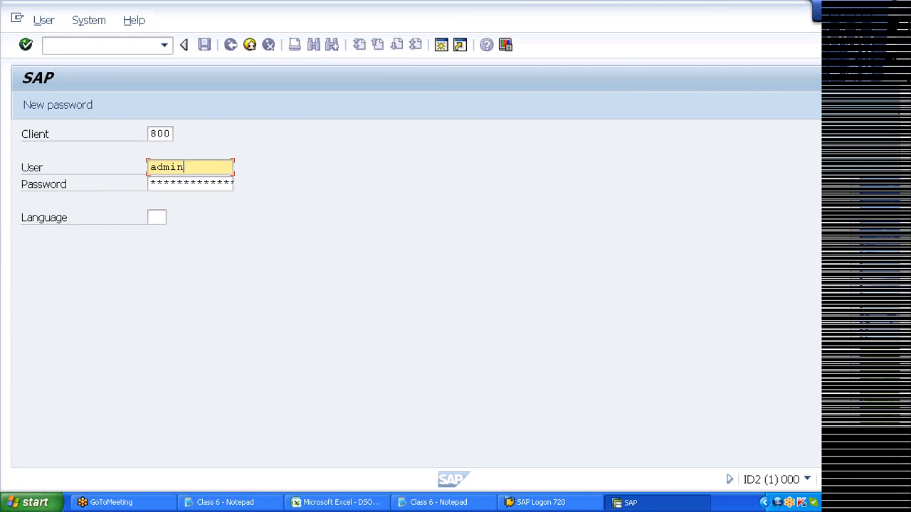
{"action": "key", "text": "Tab"}
{"action": "type", "text": "*********"}
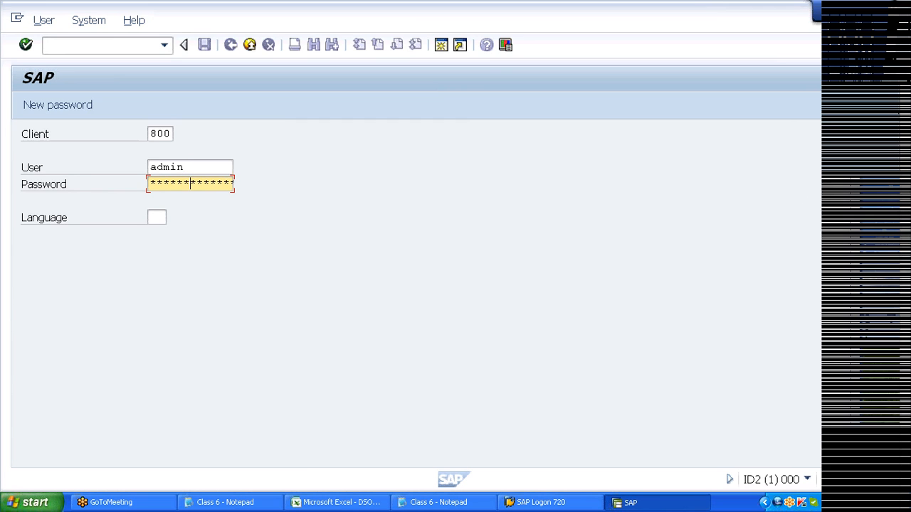
{"action": "key", "text": "Return"}
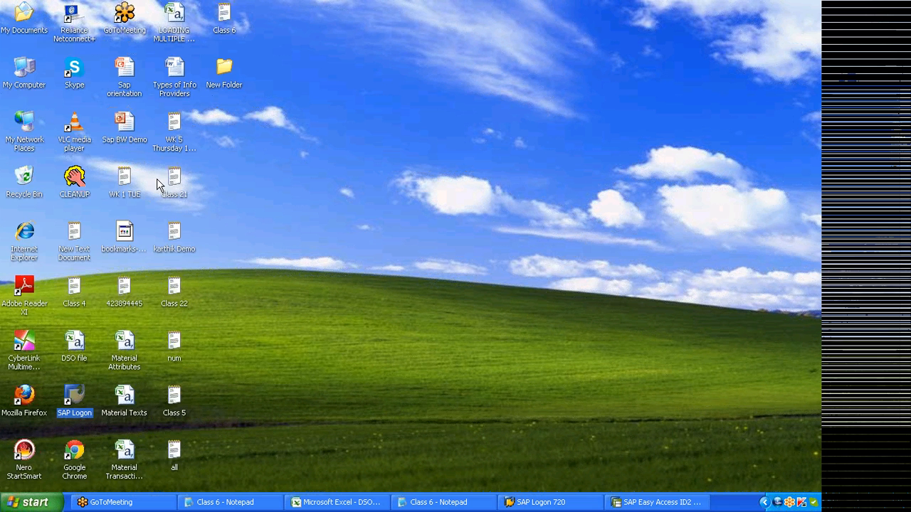
- Find RSA1 in the Class 6 notes, then enter rsa1 in the SAP Easy Access command field
{"action": "key", "text": "super+d"}
{"action": "left_click", "coordinate": [239, 503]}
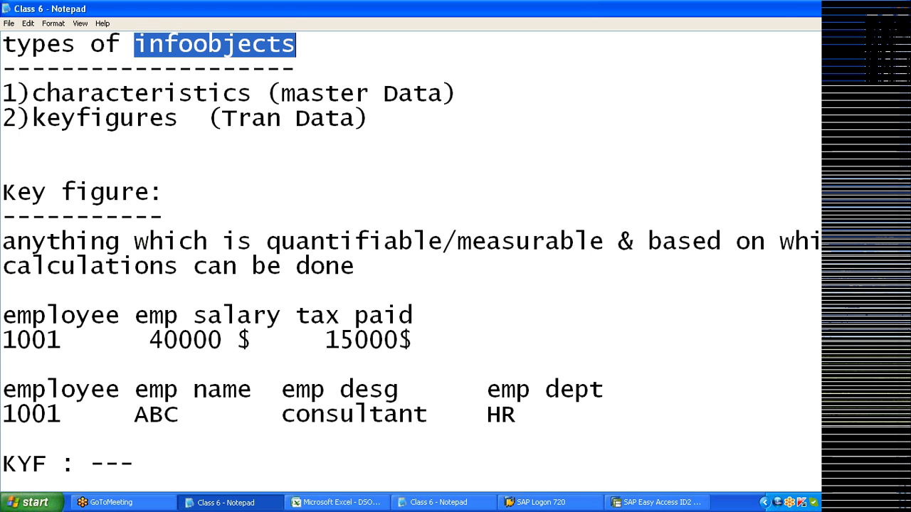
{"action": "key", "text": "alt+F4"}
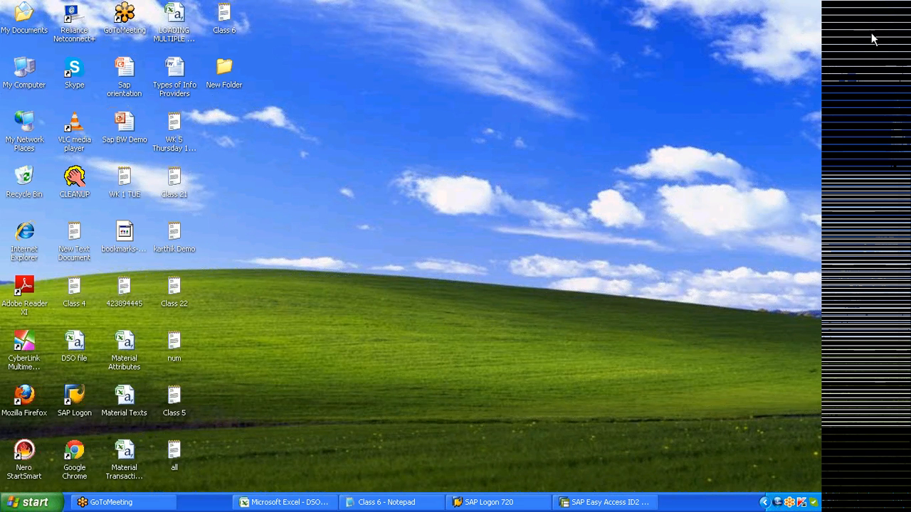
{"action": "key", "text": "alt+Tab"}
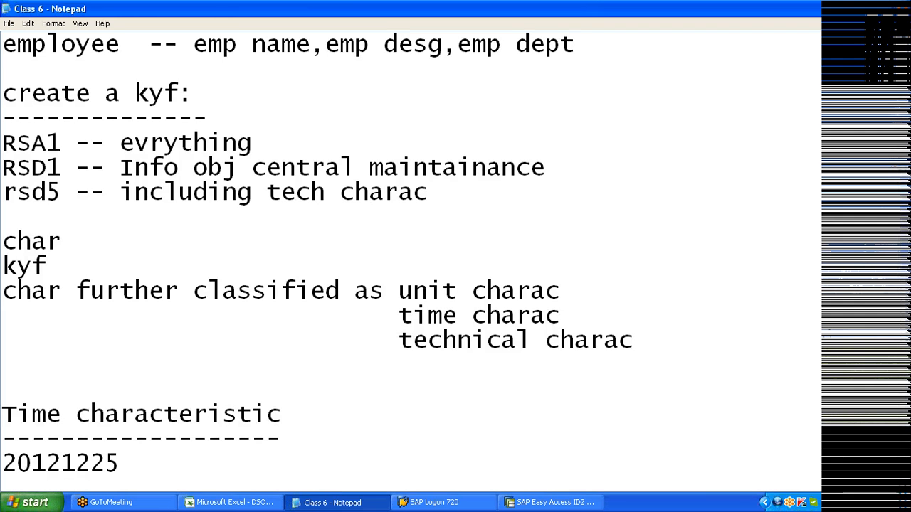
{"action": "left_click_drag", "start_coordinate": [75, 143], "coordinate": [3, 146]}
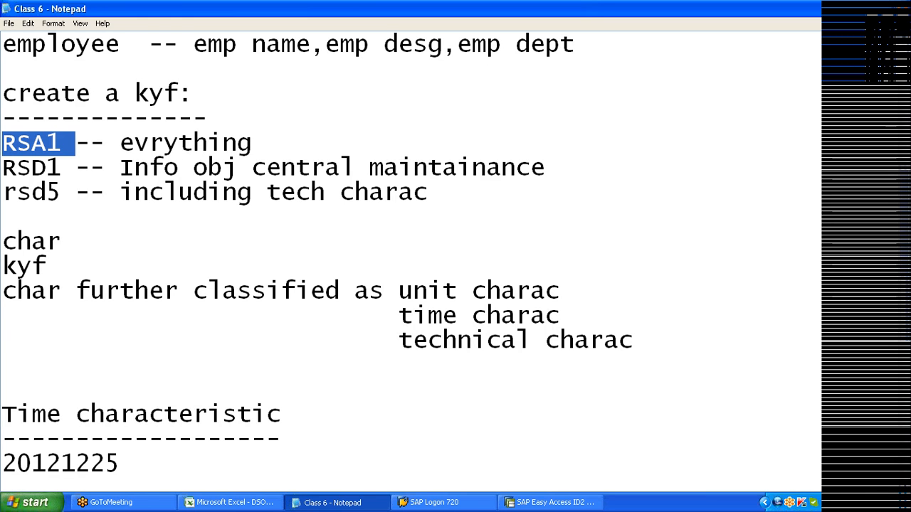
{"action": "left_click", "coordinate": [551, 503]}
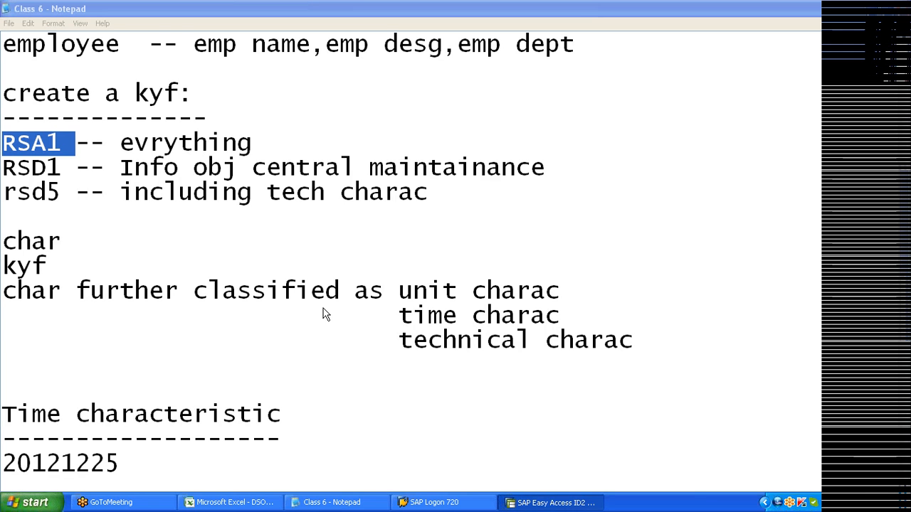
{"action": "type", "text": "rsa1"}
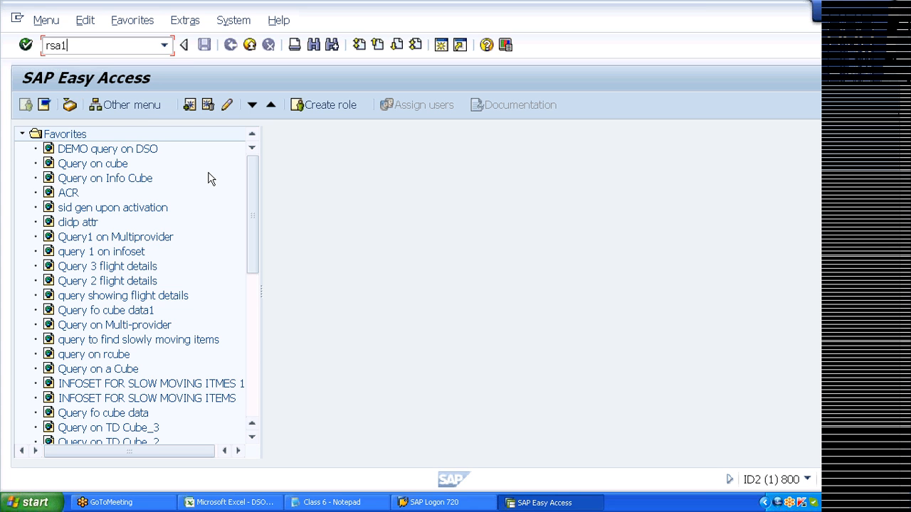
- Run rsa1 to reach Data Warehousing Workbench: Modeling, then return to the Class 6 notes
{"action": "key", "text": "Return"}
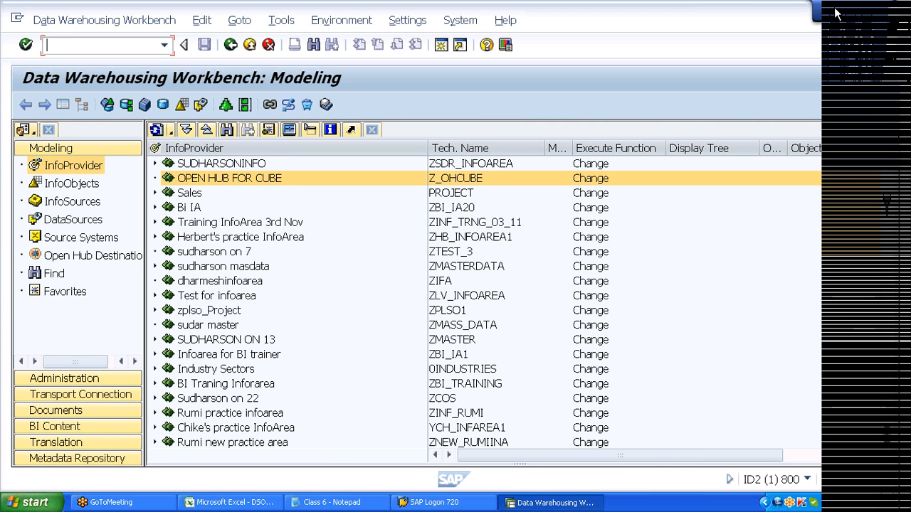
{"action": "key", "text": "alt+Tab"}
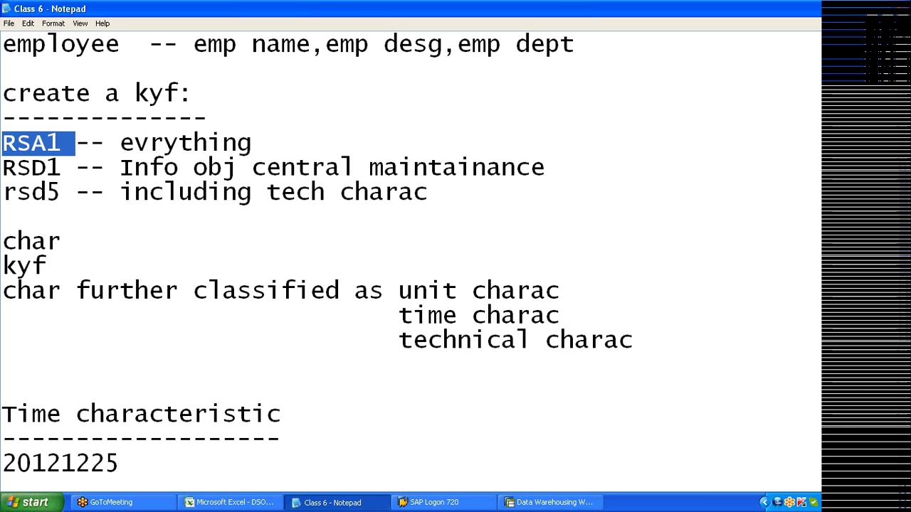
- Highlight RSD1 in the Class 6 notes and go back to the Data Warehousing Workbench
{"action": "left_click", "coordinate": [896, 299]}
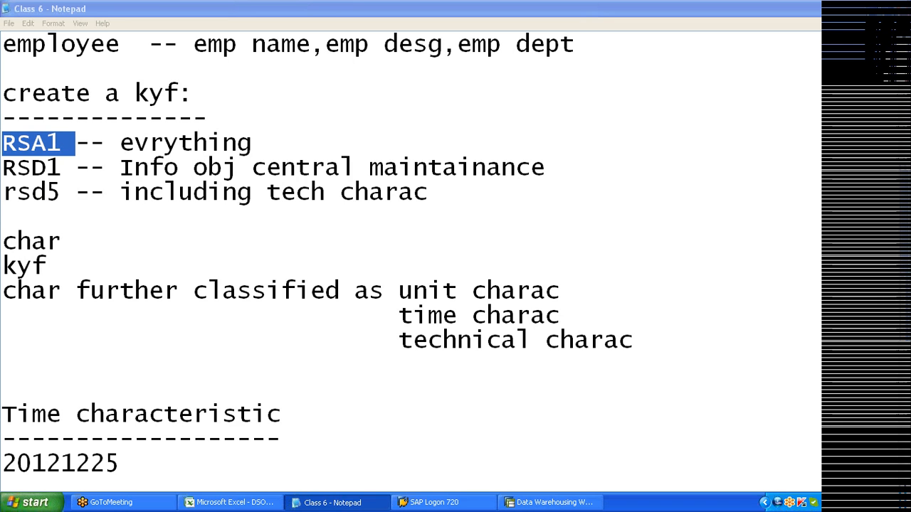
{"action": "left_click", "coordinate": [61, 168]}
{"action": "left_click_drag", "start_coordinate": [61, 168], "coordinate": [1, 174]}
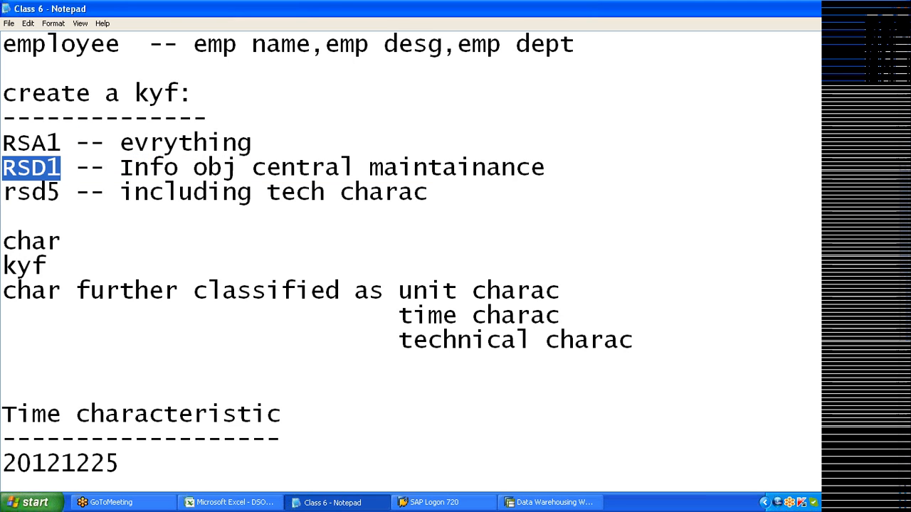
{"action": "left_click", "coordinate": [550, 503]}
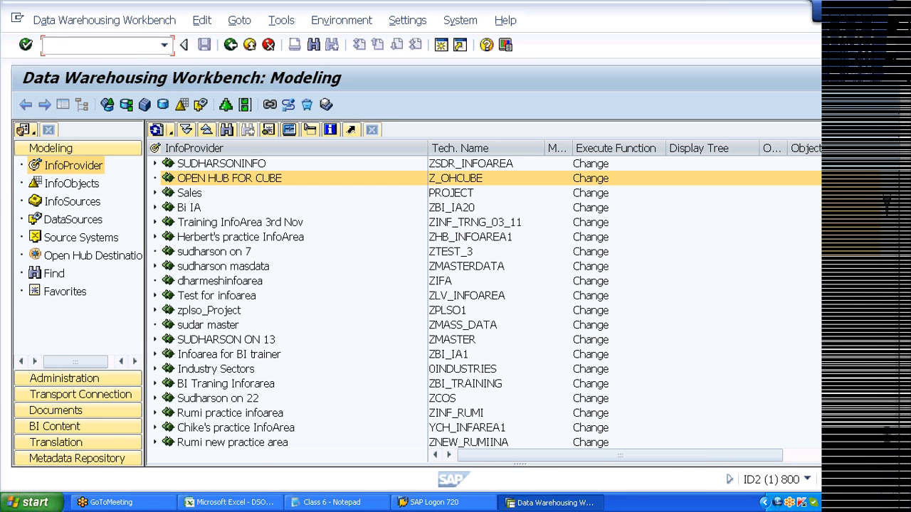
- Run /nRSD1, fixing typing mistakes, to open the Edit InfoObjects: Start screen
{"action": "type", "text": "/n"}
{"action": "key", "text": "BackSpace"}
{"action": "type", "text": "o"}
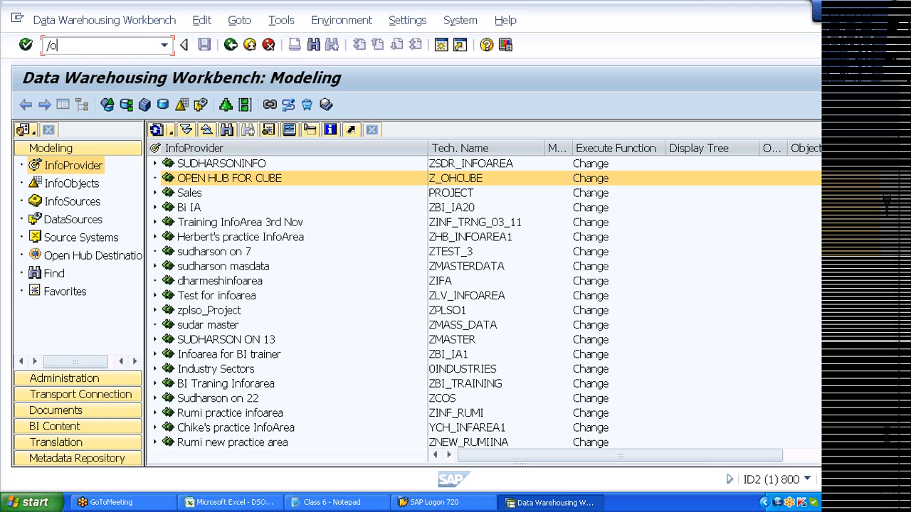
{"action": "key", "text": "BackSpace"}
{"action": "type", "text": "nRSD1"}
{"action": "key", "text": "Return"}
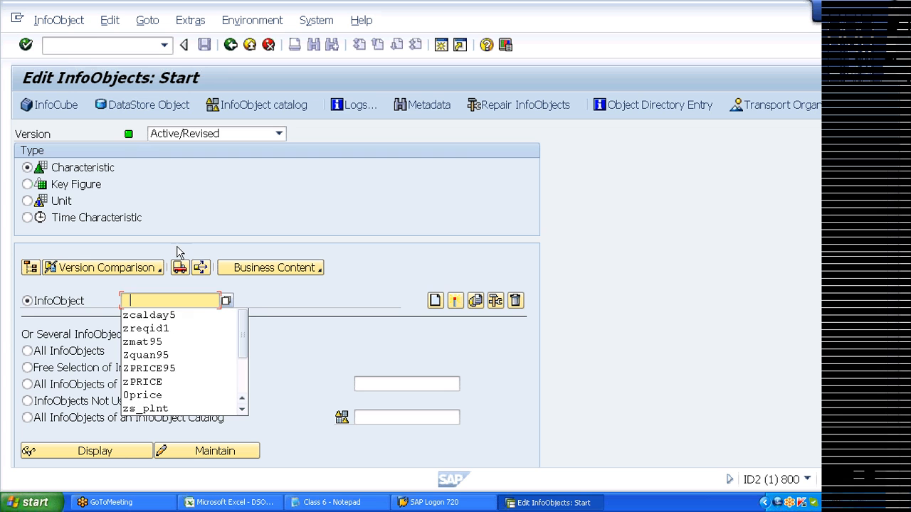
- Choose zmat95 from history as the InfoObject name, then bring up the Class 6 notes
{"action": "left_click", "coordinate": [180, 341]}
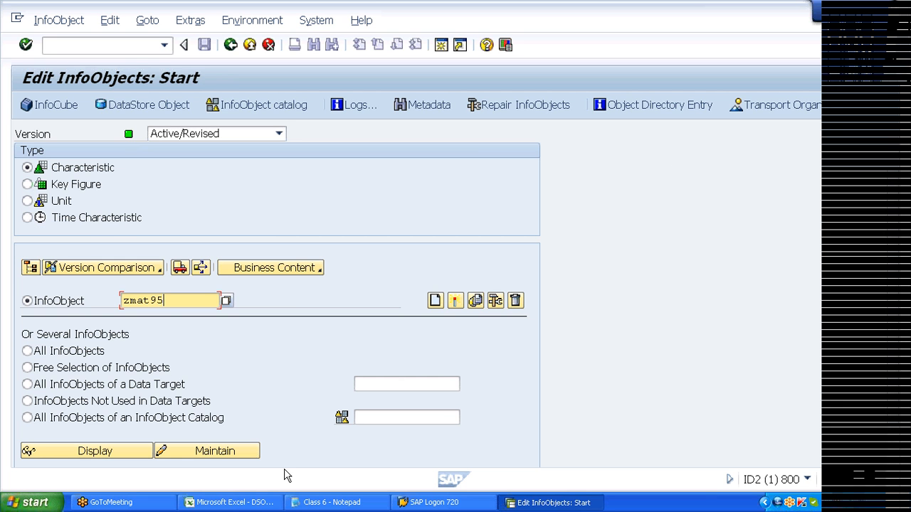
{"action": "left_click", "coordinate": [313, 502]}
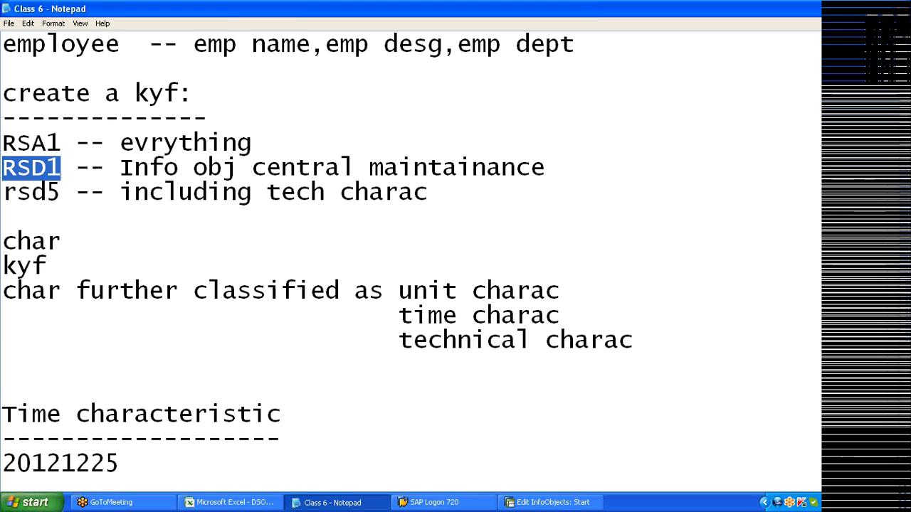
- Highlight the three unit, time and technical characteristic lines in the notes, then return to Edit InfoObjects
{"action": "left_click_drag", "start_coordinate": [2, 290], "coordinate": [234, 315]}
{"action": "left_click", "coordinate": [47, 266]}
{"action": "left_click_drag", "start_coordinate": [3, 290], "coordinate": [633, 341]}
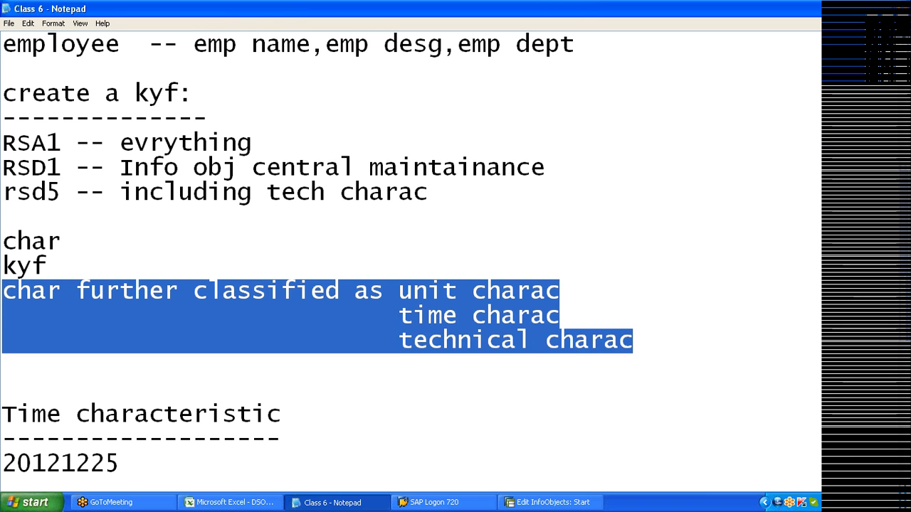
{"action": "left_click", "coordinate": [902, 270]}
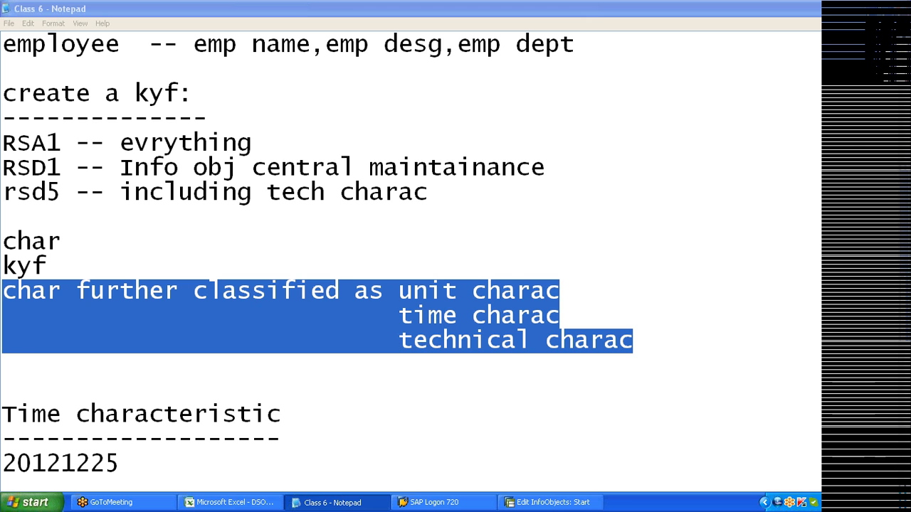
{"action": "left_click", "coordinate": [632, 340]}
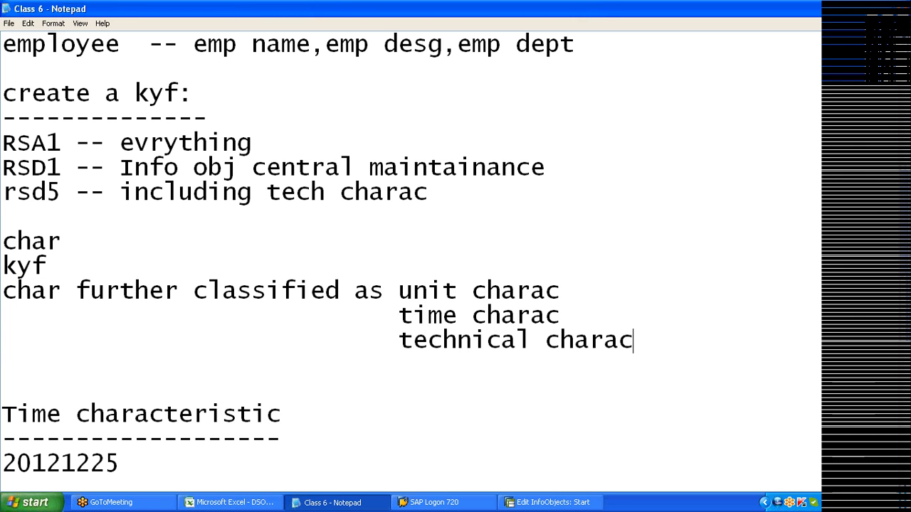
{"action": "key", "text": "shift+Left"}
{"action": "key", "text": "shift+Left"}
{"action": "key", "text": "shift+Left"}
{"action": "key", "text": "shift+Left"}
{"action": "key", "text": "shift+Up"}
{"action": "key", "text": "shift+Up"}
{"action": "key", "text": "shift+Home"}
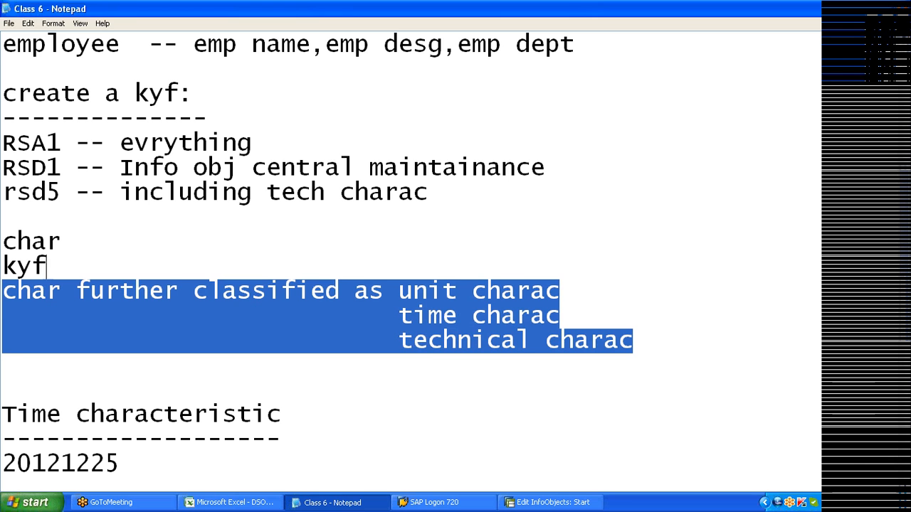
{"action": "key", "text": "super"}
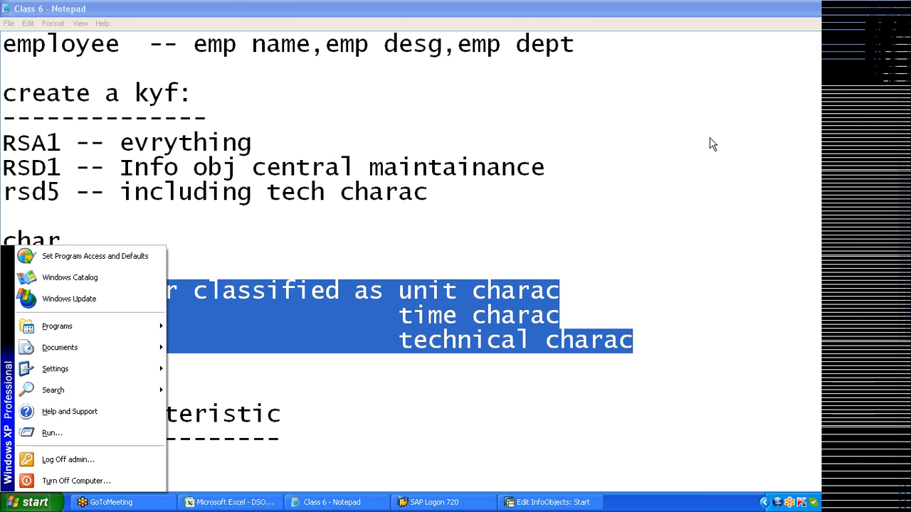
{"action": "key", "text": "Escape"}
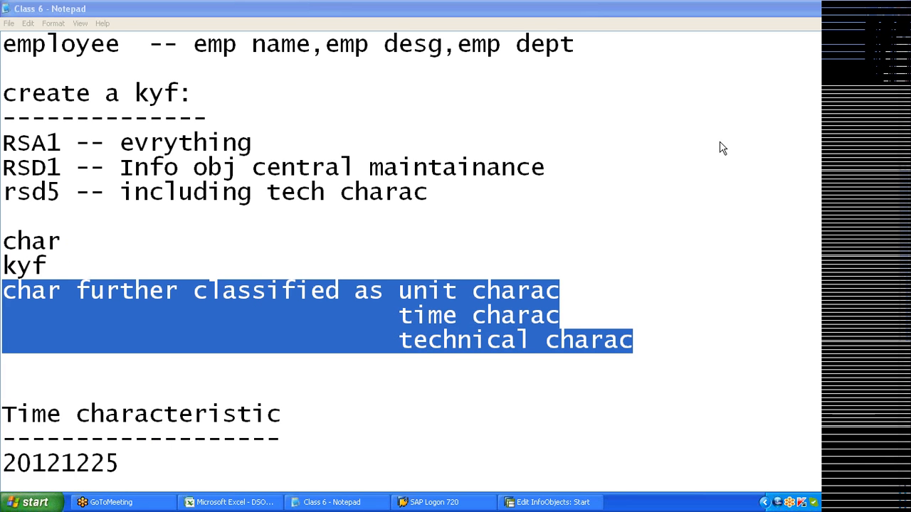
{"action": "key", "text": "alt+Tab"}
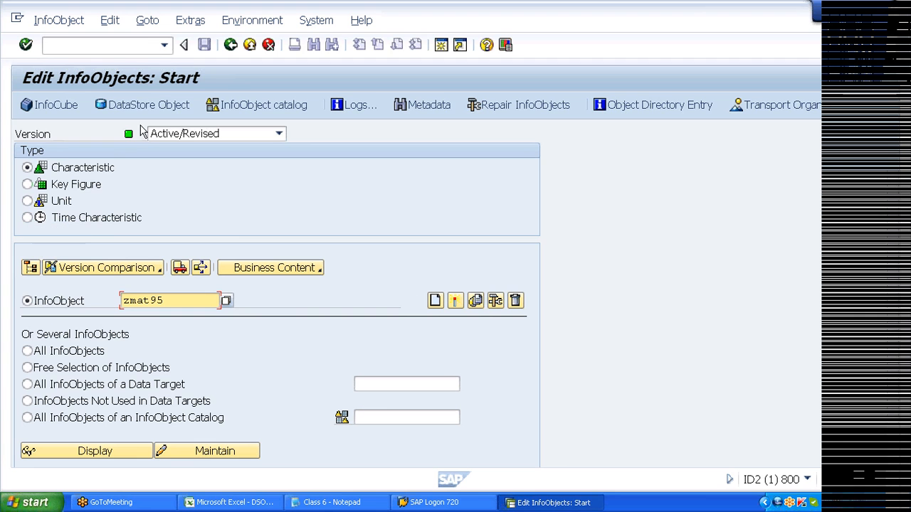
- Run /orsd5 to open technical characteristic maintenance in a new session
{"action": "left_click", "coordinate": [121, 45]}
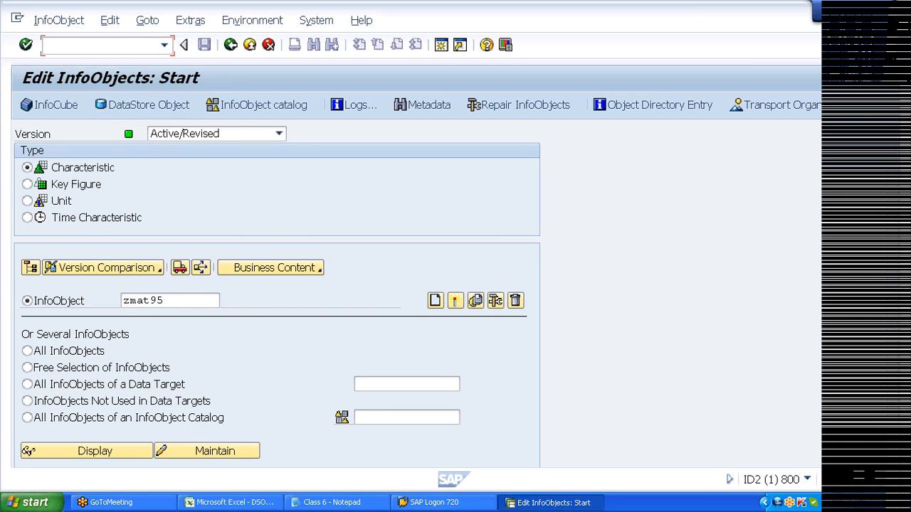
{"action": "type", "text": "/orsd5"}
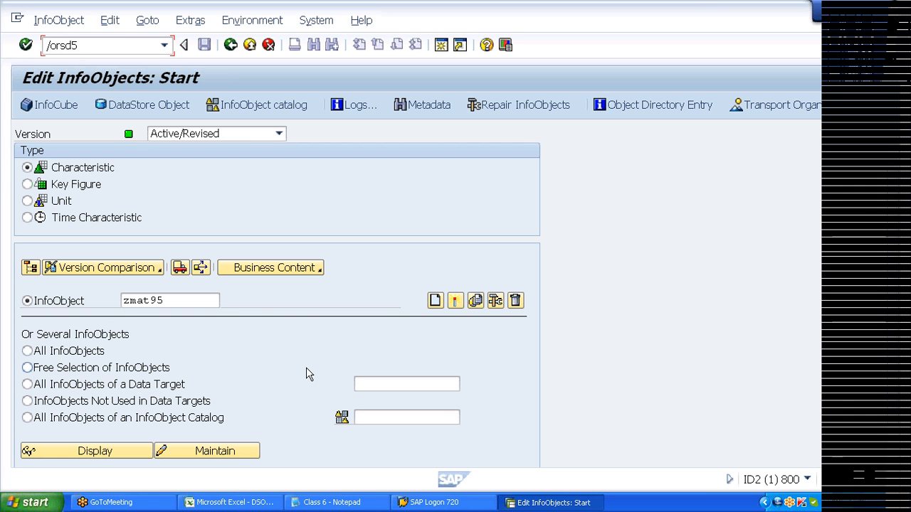
{"action": "key", "text": "Return"}
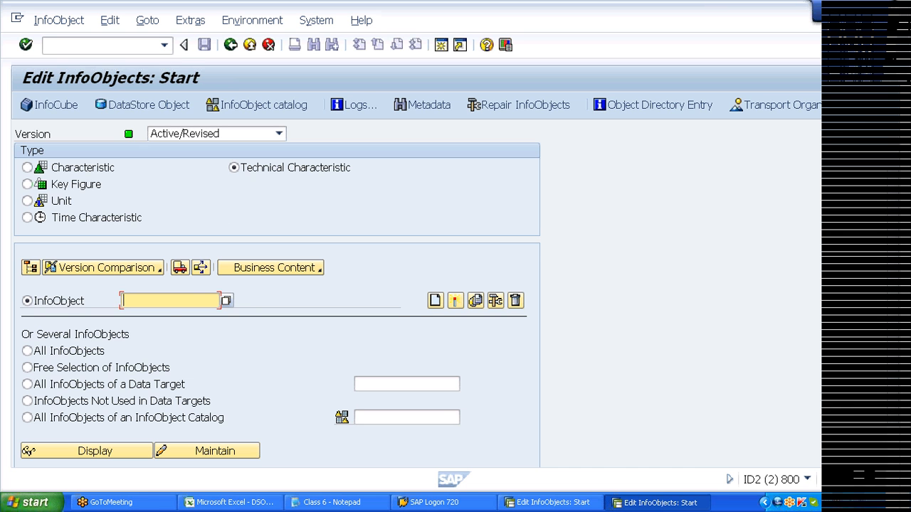
- List the 29 technical characteristics via F4 and point out 0DATAPAKID, 0PARENTID, 0NODEID, 0LINK, 0REQUID, 0RECORDMODE
{"action": "key", "text": "F4"}
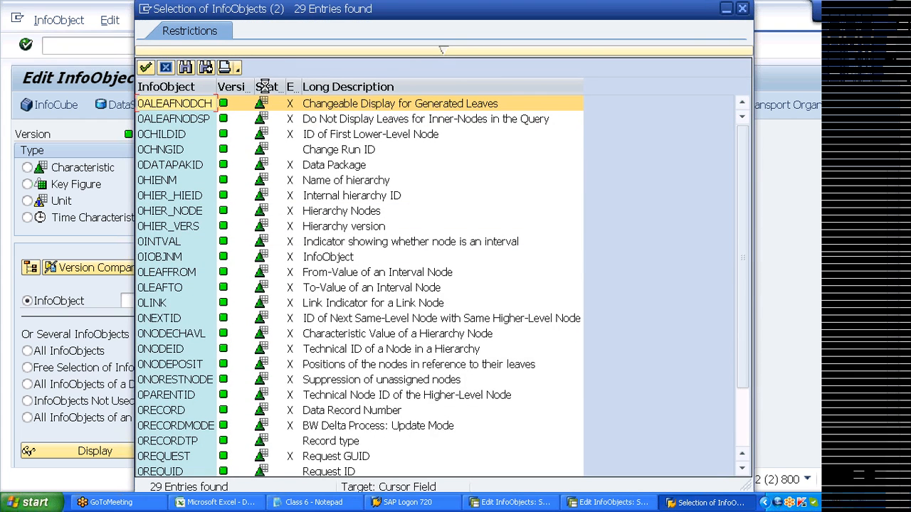
{"action": "left_click_drag", "start_coordinate": [306, 8], "coordinate": [491, 5]}
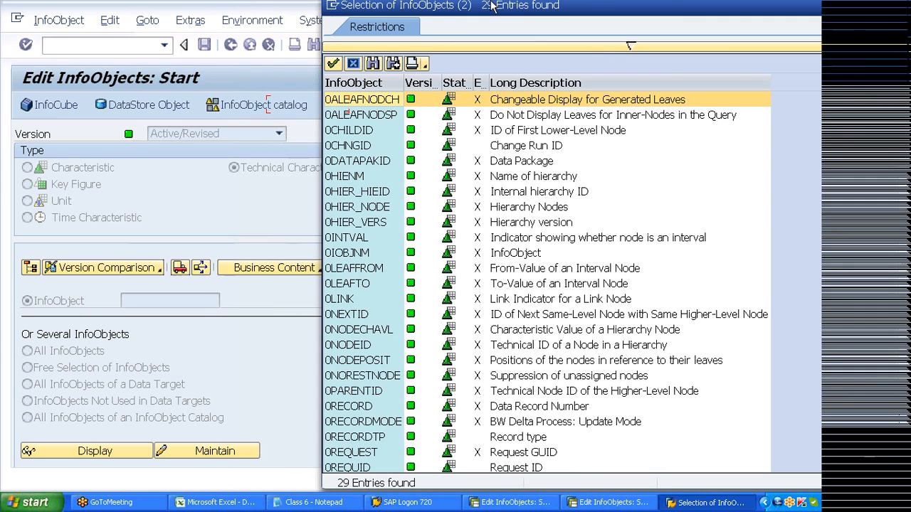
{"action": "left_click", "coordinate": [367, 165]}
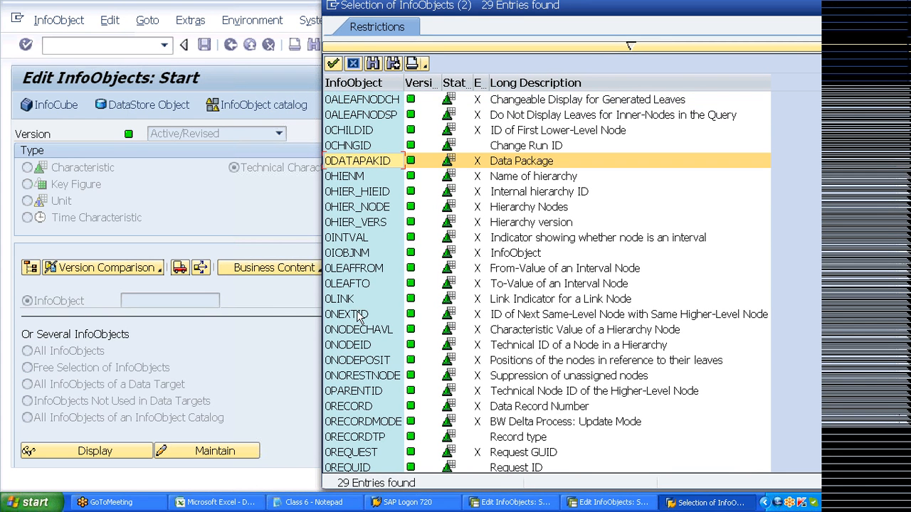
{"action": "left_click", "coordinate": [349, 393]}
{"action": "left_click", "coordinate": [350, 345]}
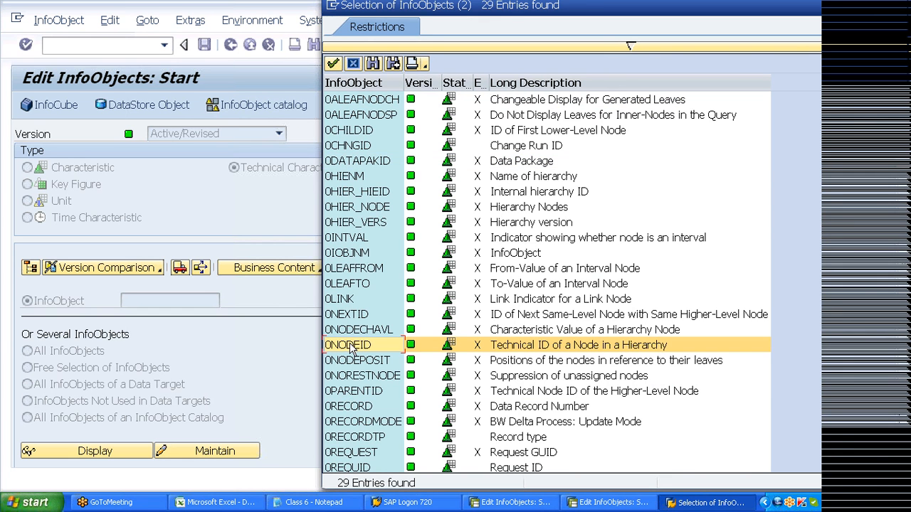
{"action": "left_click", "coordinate": [348, 306]}
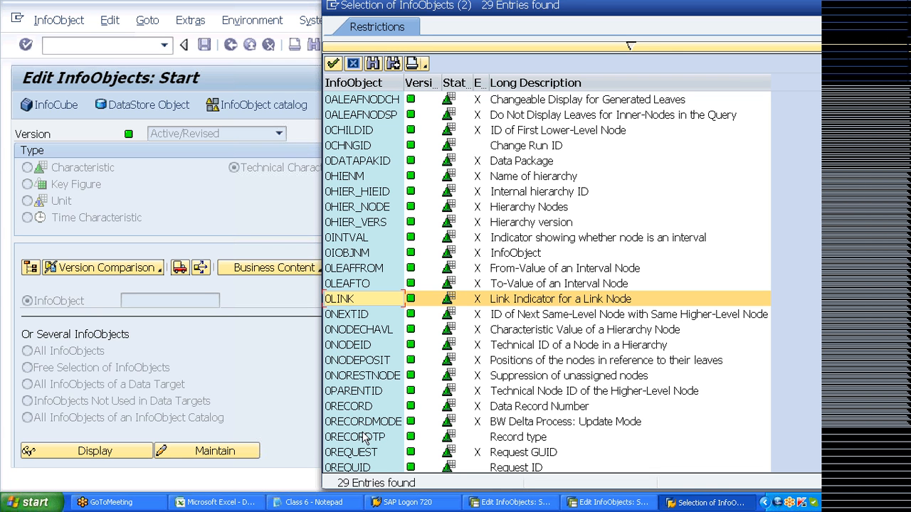
{"action": "left_click", "coordinate": [357, 470]}
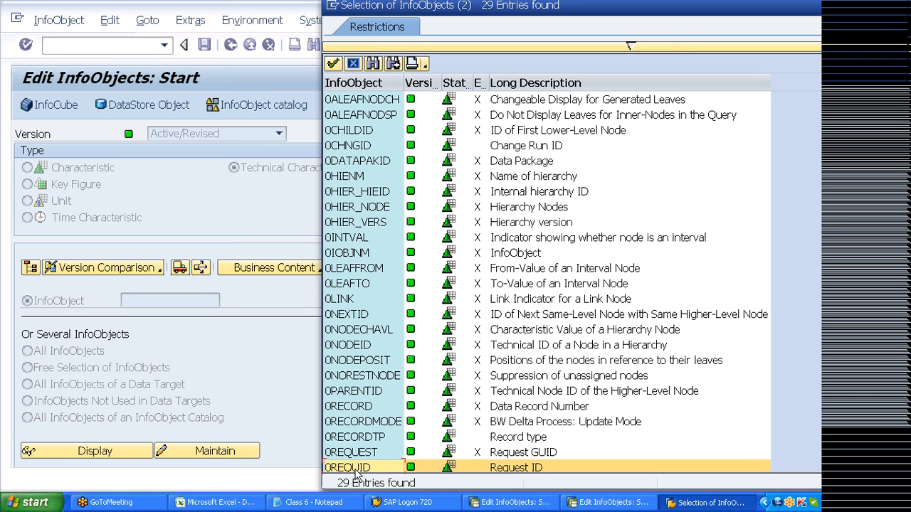
{"action": "left_click", "coordinate": [362, 422]}
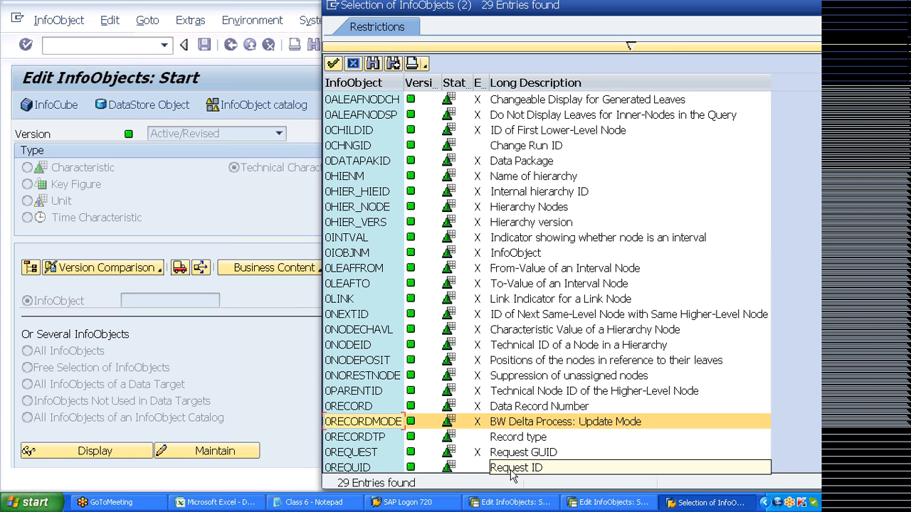
{"action": "left_click", "coordinate": [370, 471]}
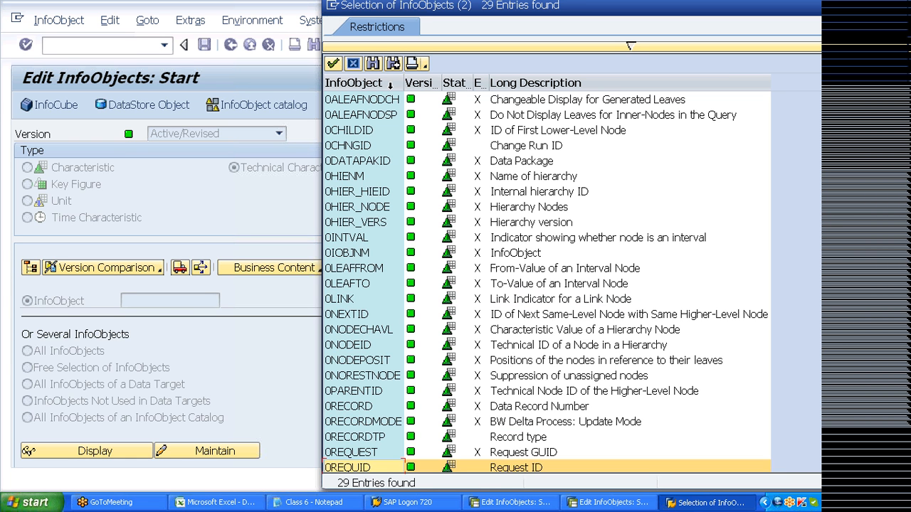
- Try creating technical characteristic ZID76, which is refused as not allowed for DPA InfoObjects
{"action": "key", "text": "Escape"}
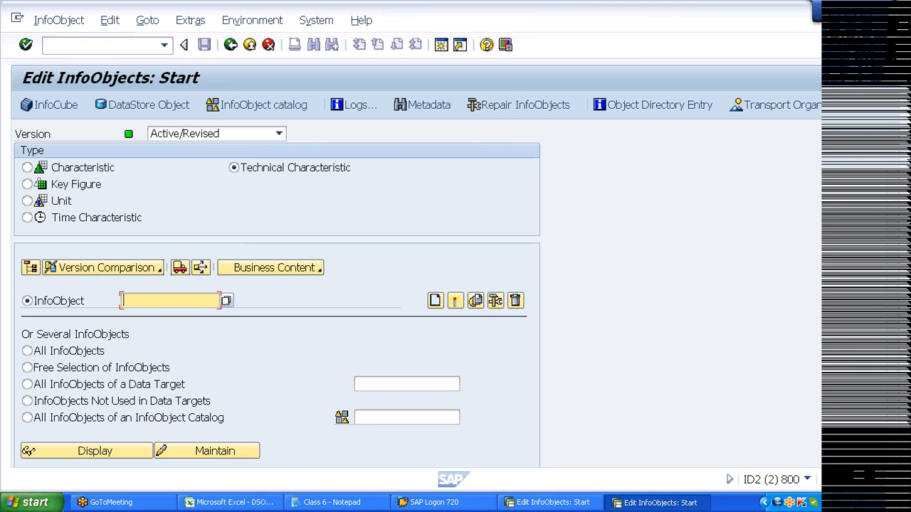
{"action": "type", "text": "z"}
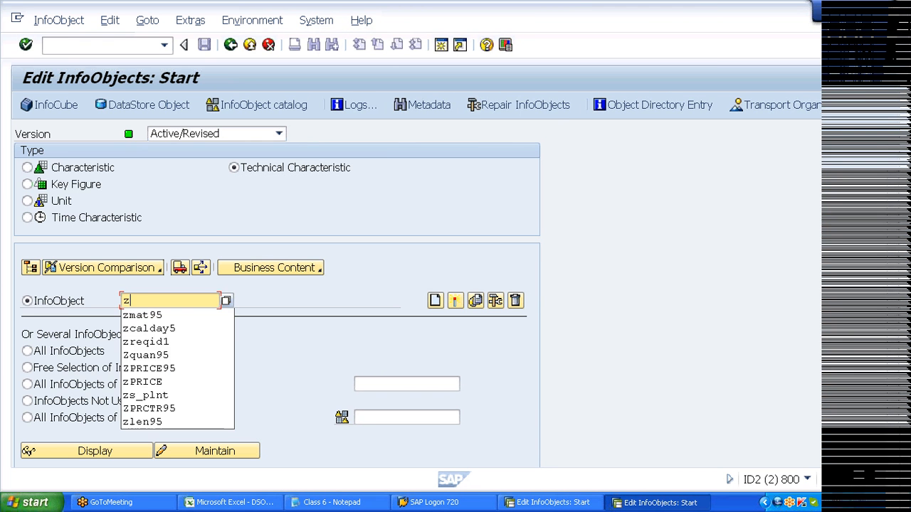
{"action": "type", "text": "i"}
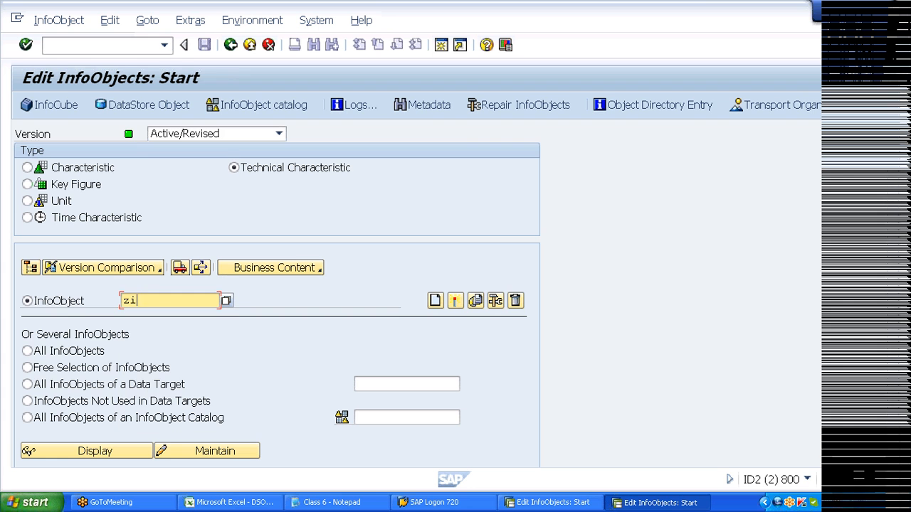
{"action": "type", "text": "d76"}
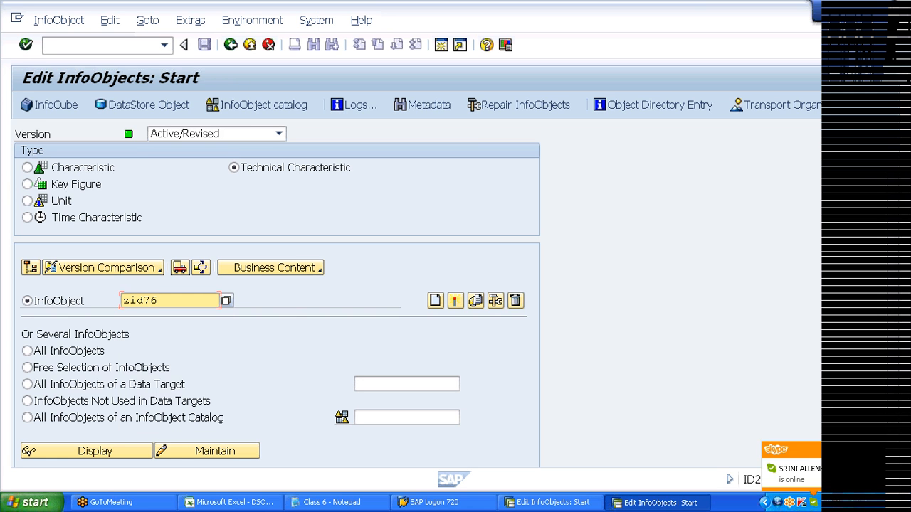
{"action": "left_click", "coordinate": [439, 307]}
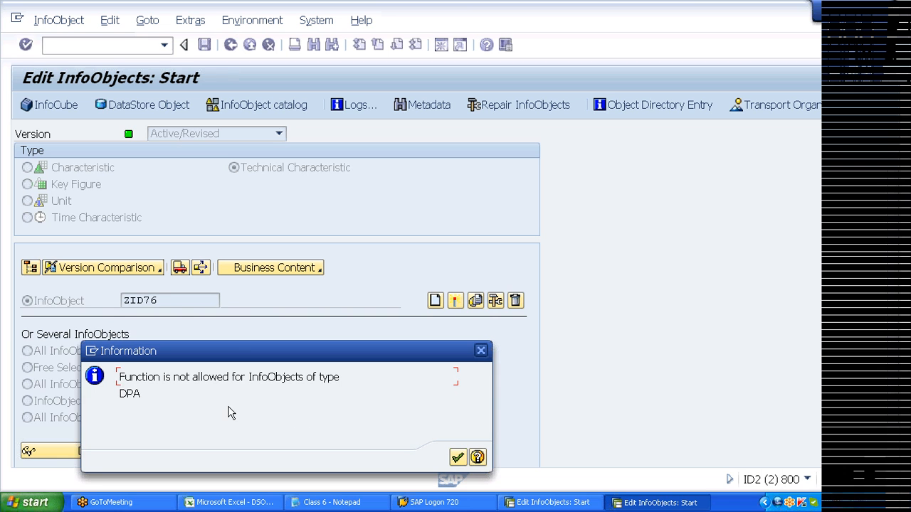
- Read the detailed help for the DPA refusal message, then dismiss the message
{"action": "left_click", "coordinate": [478, 458]}
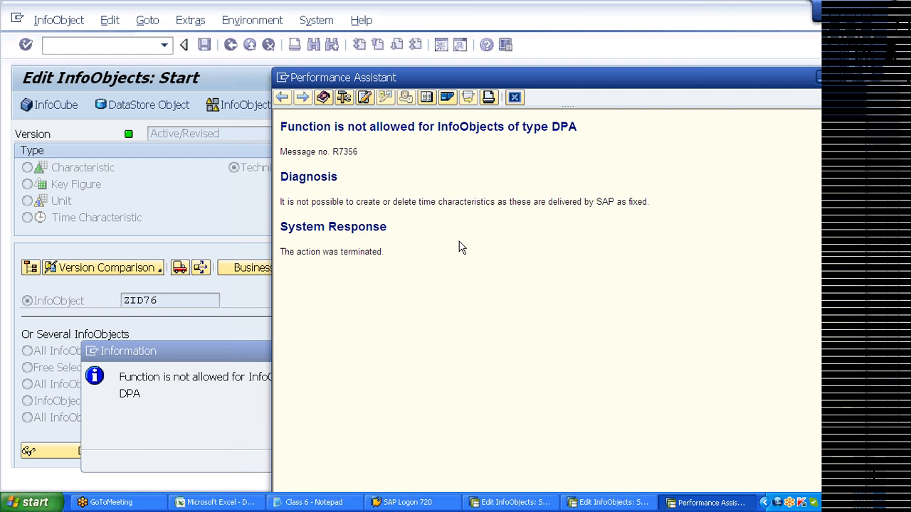
{"action": "key", "text": "Escape"}
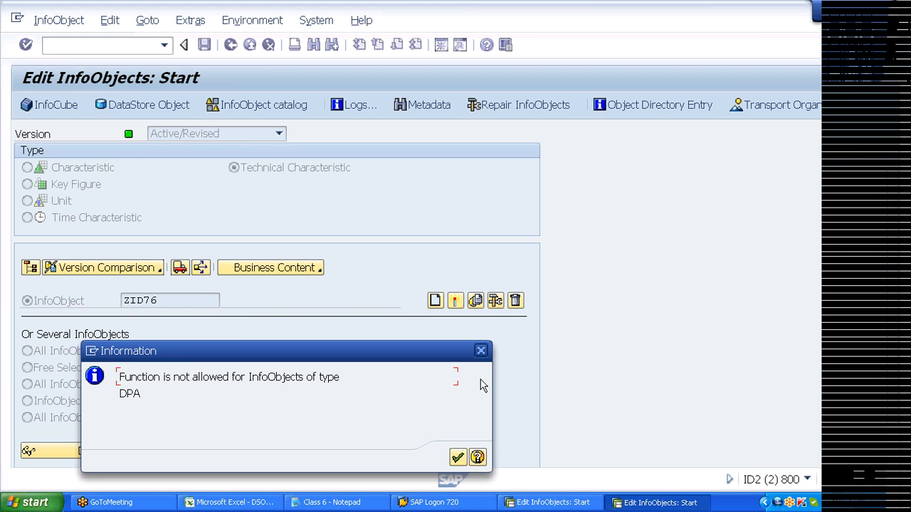
{"action": "left_click", "coordinate": [457, 458]}
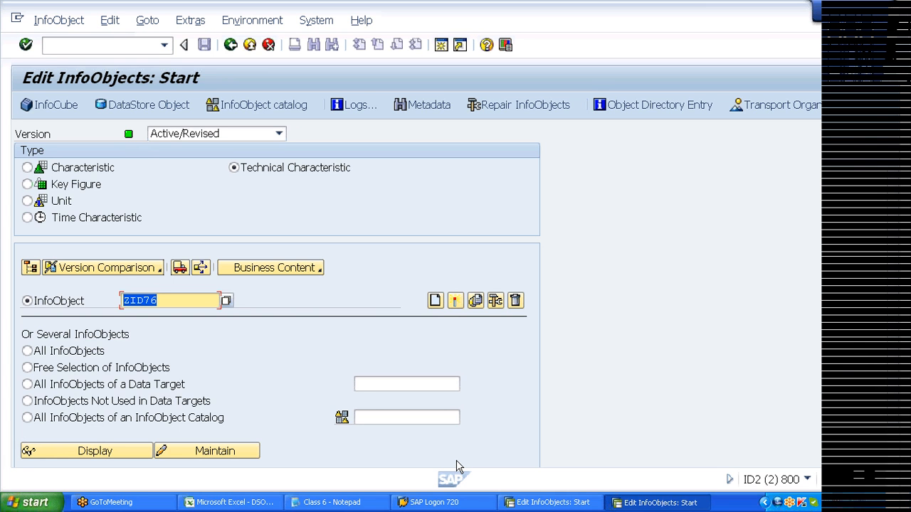
{"action": "left_click", "coordinate": [867, 10]}
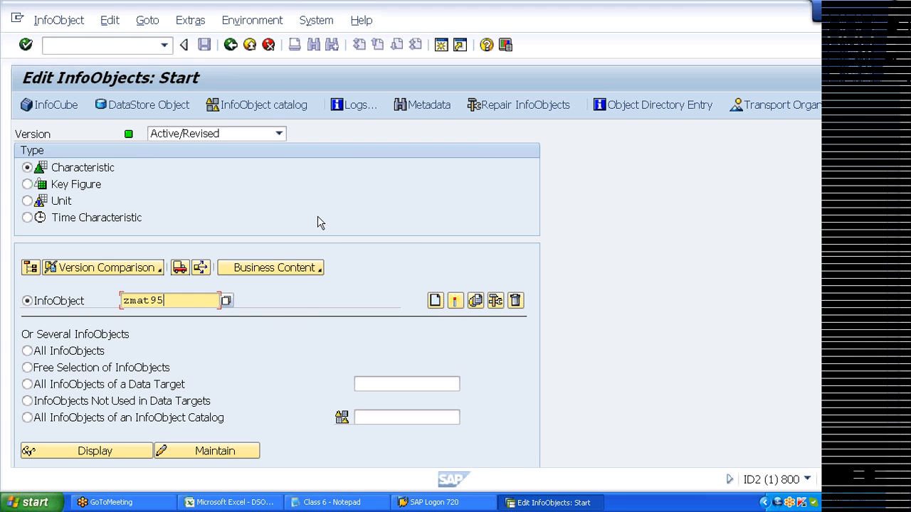
{"action": "left_click", "coordinate": [895, 157]}
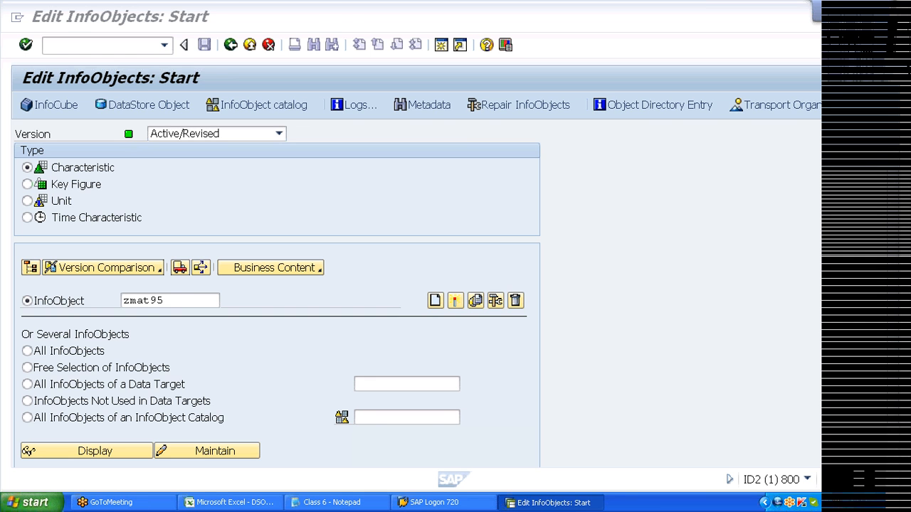
{"action": "left_click", "coordinate": [86, 46]}
{"action": "type", "text": "/orsd5"}
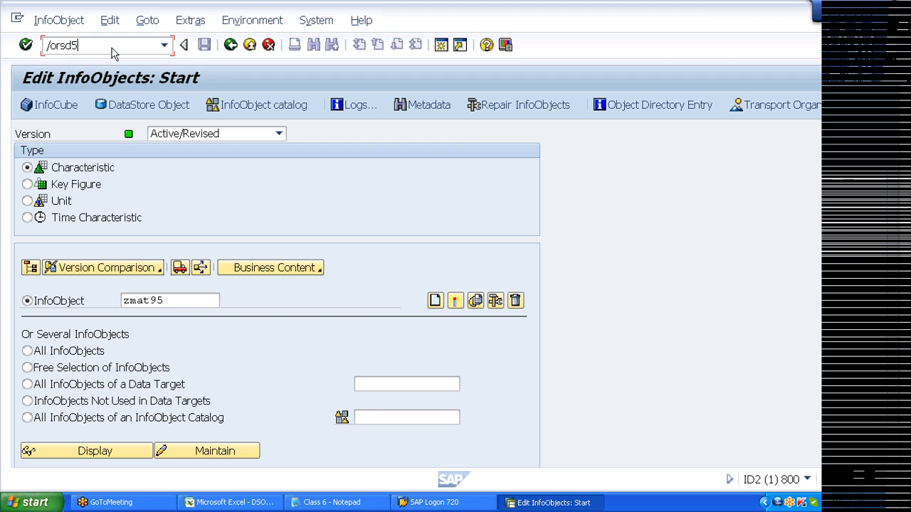
{"action": "key", "text": "Return"}
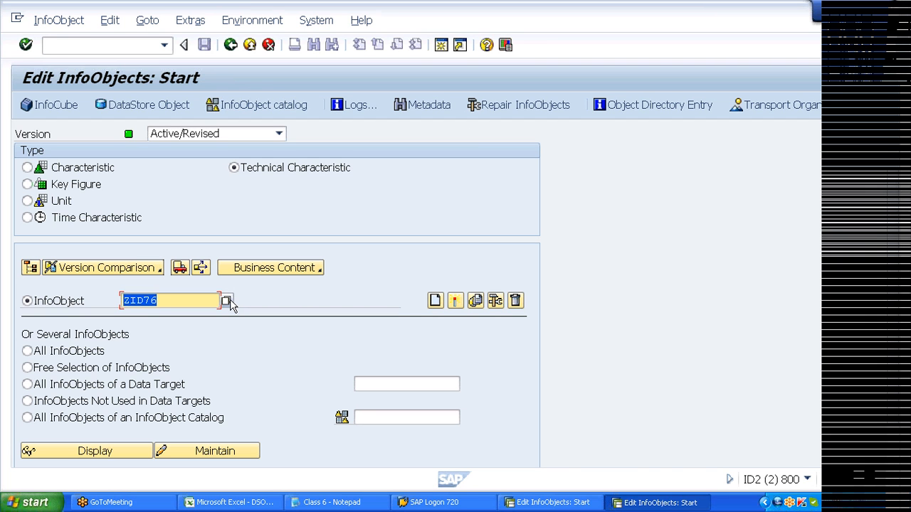
- Clear ZID76 and pick 0RECORDMODE from the technical characteristics value list
{"action": "key", "text": "BackSpace"}
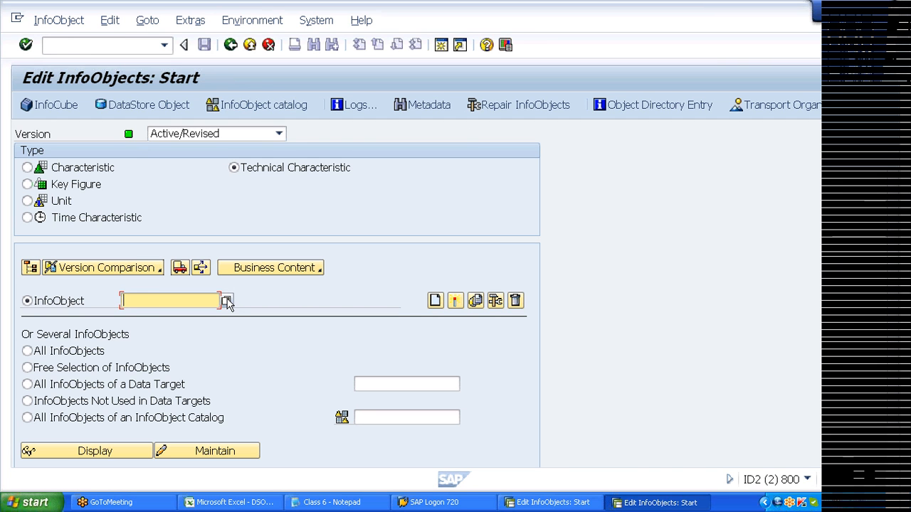
{"action": "left_click", "coordinate": [226, 302]}
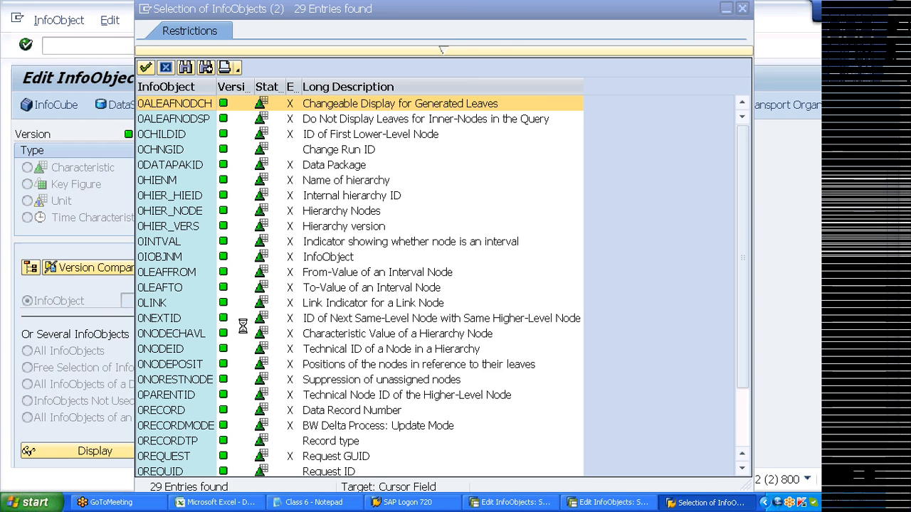
{"action": "scroll", "coordinate": [738, 217], "scroll_direction": "down", "scroll_amount": 1}
{"action": "left_click", "coordinate": [165, 380]}
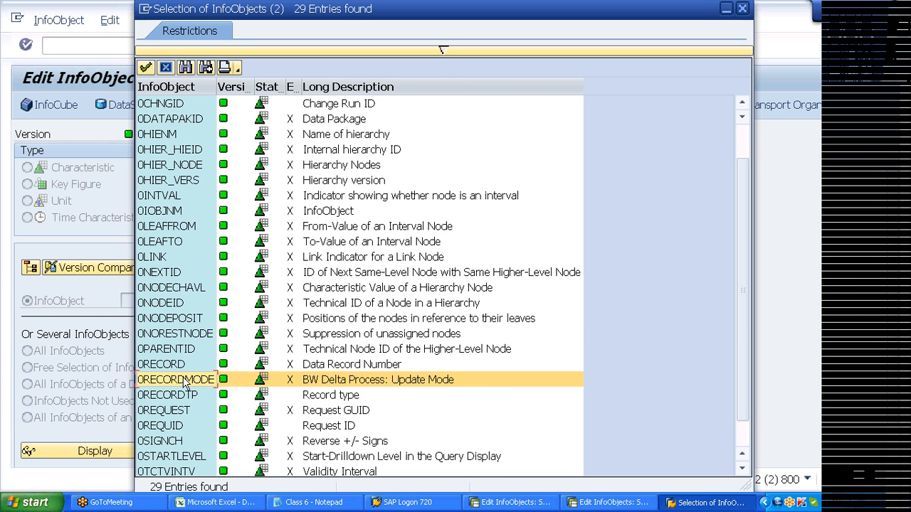
- Launch Notepad and write the heading 'BI Namespace:' with a dashed underline
{"action": "key", "text": "super+r"}
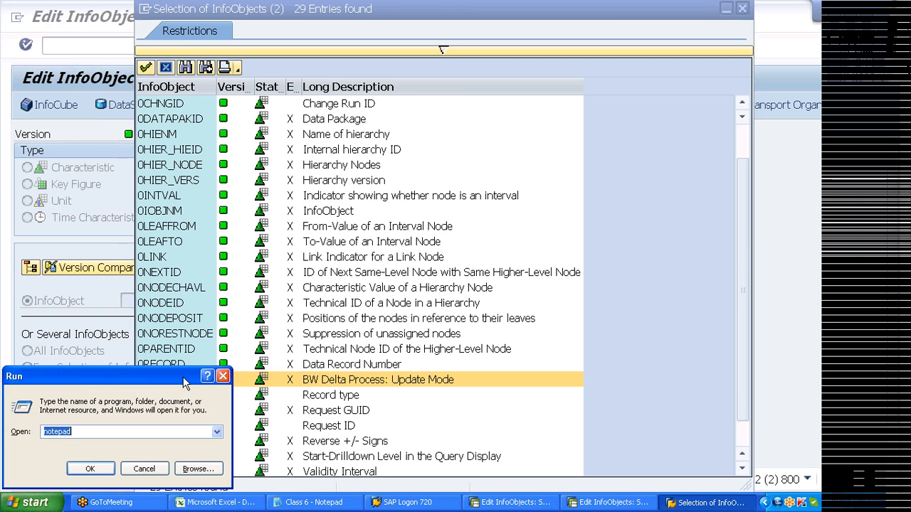
{"action": "key", "text": "Return"}
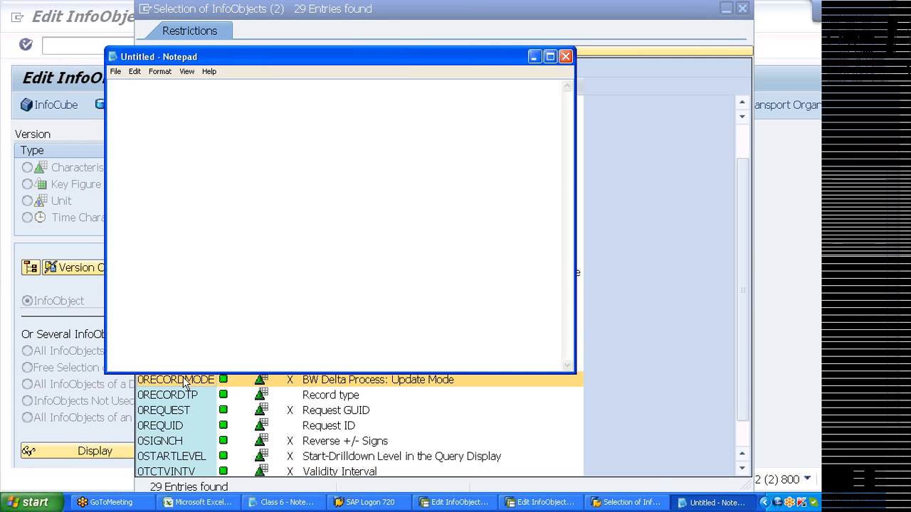
{"action": "type", "text": "BI Name"}
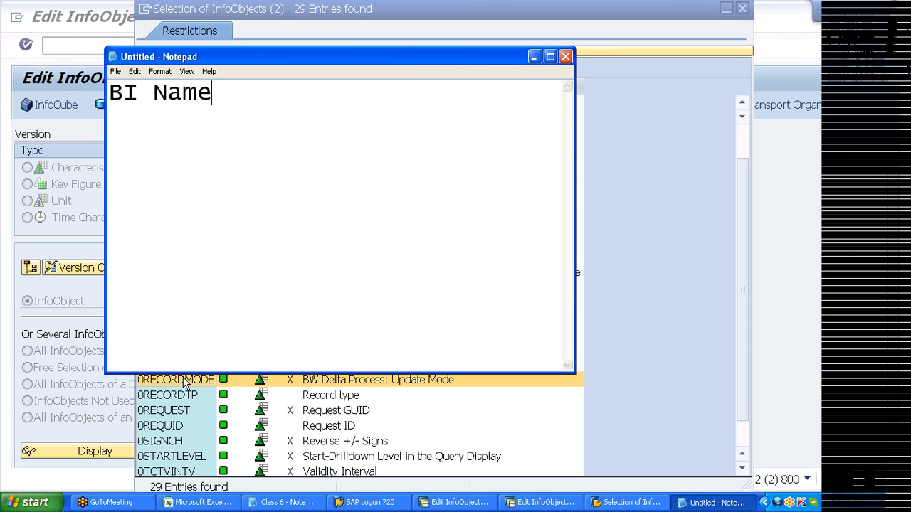
{"action": "type", "text": "space:"}
{"action": "key", "text": "Return"}
{"action": "type", "text": "--------"}
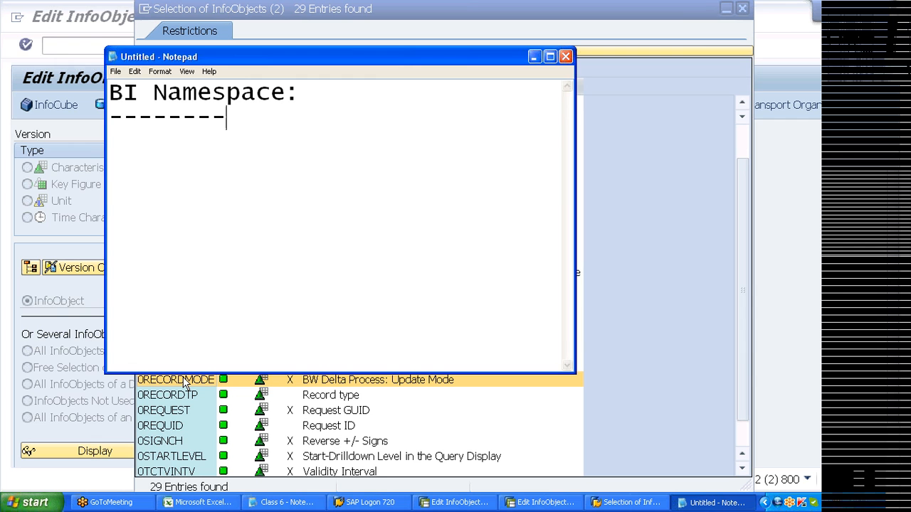
{"action": "type", "text": "-----"}
{"action": "key", "text": "Return"}
- Add a line saying anything starting with 0 is a Std BI Object, and maximize Notepad
{"action": "type", "text": "starts with 0"}
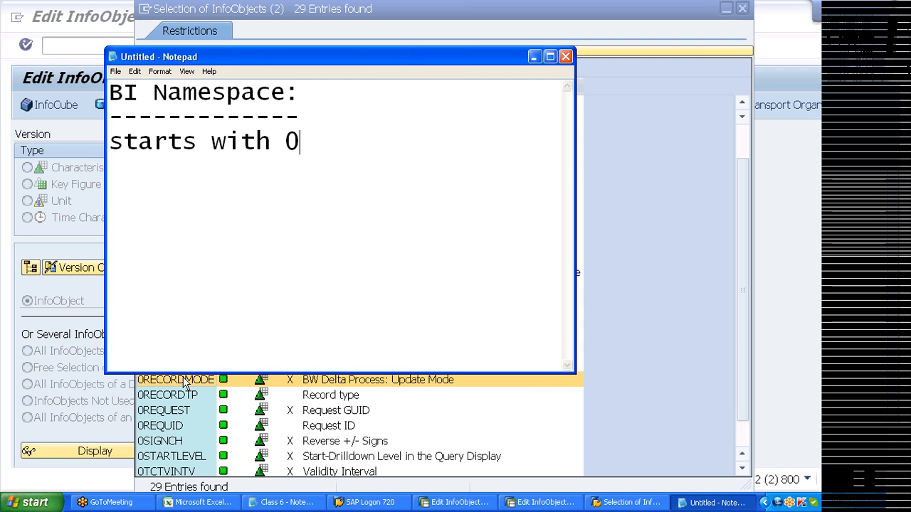
{"action": "type", "text": " Std"}
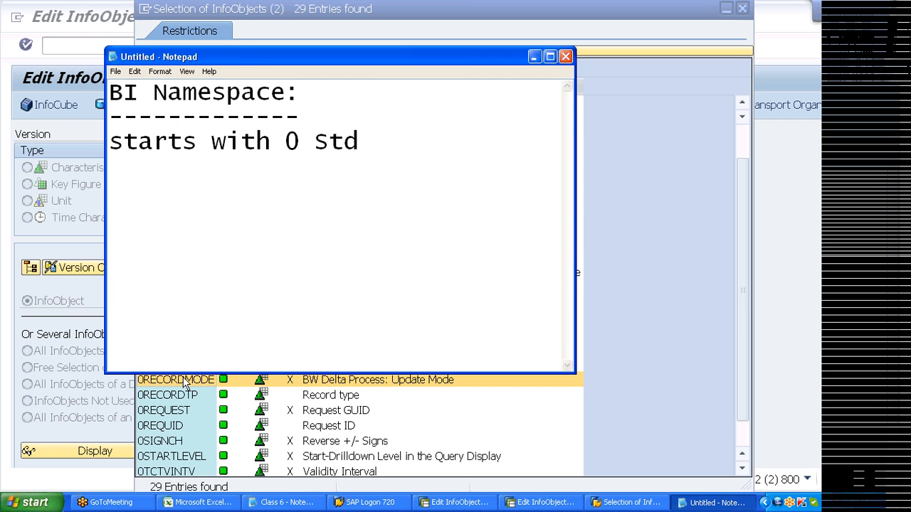
{"action": "type", "text": "Object"}
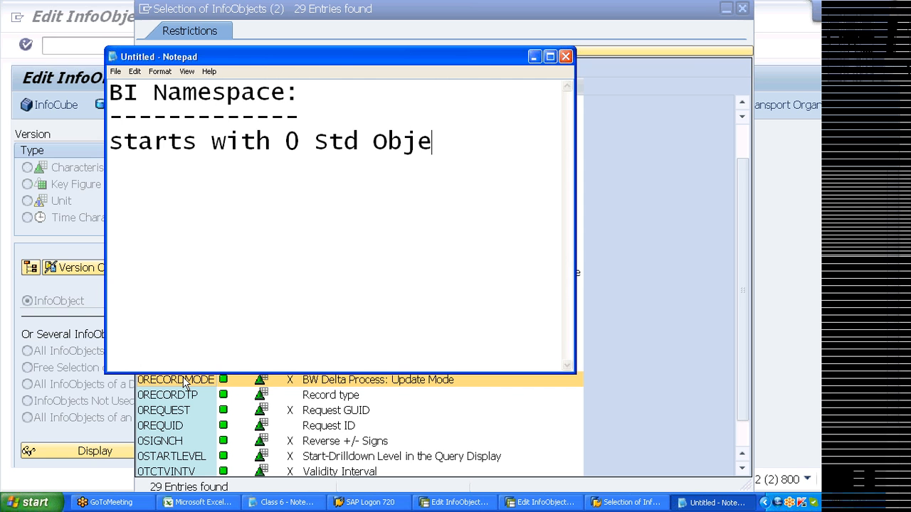
{"action": "key", "text": "Left"}
{"action": "key", "text": "Left"}
{"action": "key", "text": "Left"}
{"action": "key", "text": "Left"}
{"action": "key", "text": "Left"}
{"action": "key", "text": "Left"}
{"action": "type", "text": "BI"}
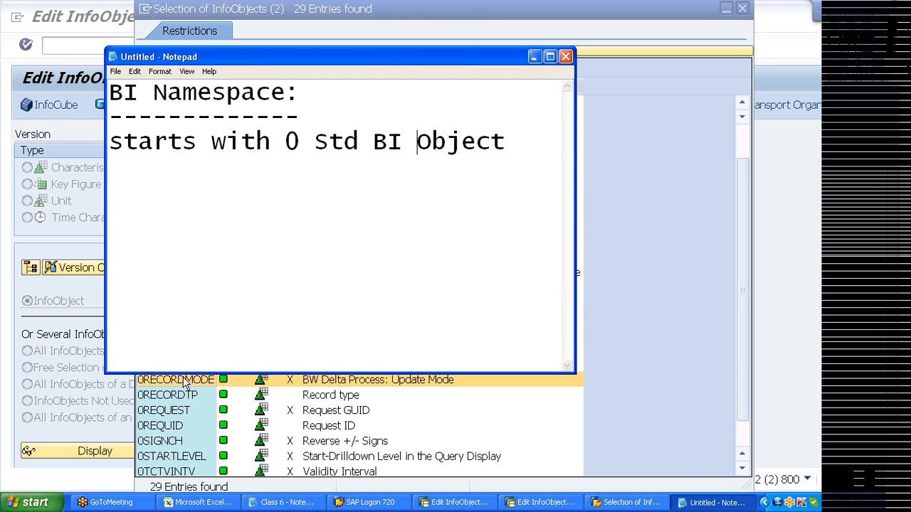
{"action": "key", "text": "Home"}
{"action": "type", "text": "anything"}
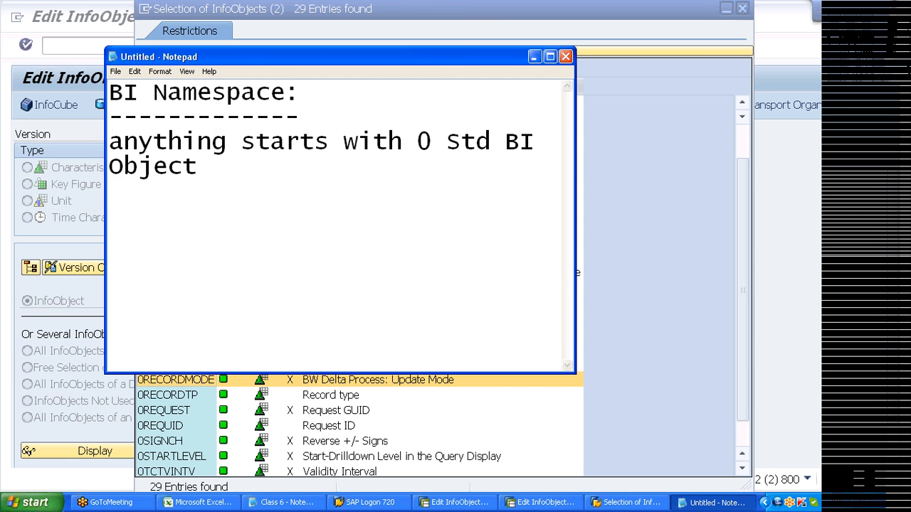
{"action": "left_click", "coordinate": [550, 57]}
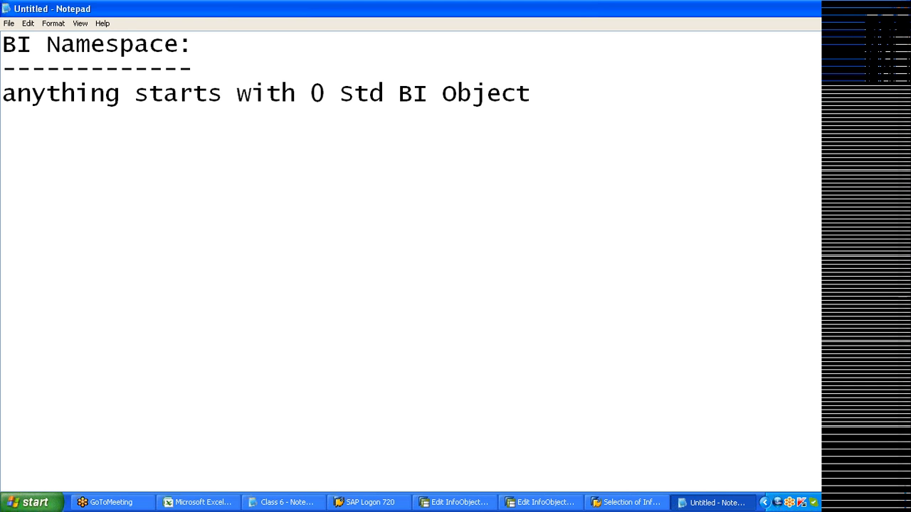
- Add the line 'BI Content -- Std Predelivered Objects' and return to the SAP list
{"action": "type", "text": "BI Co"}
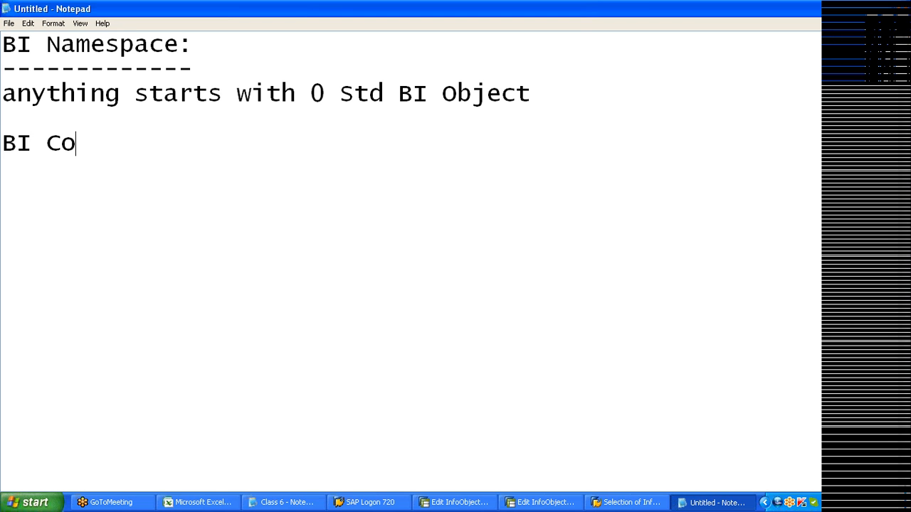
{"action": "type", "text": "ntent -- S"}
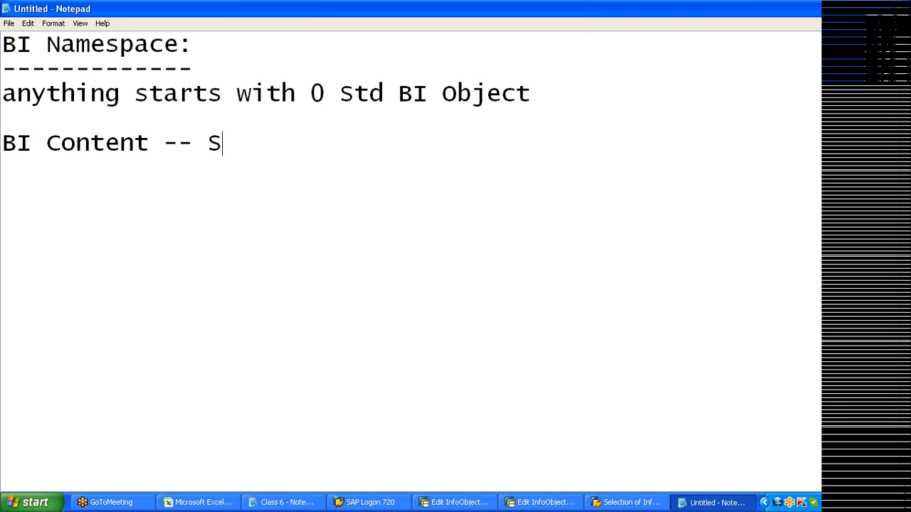
{"action": "type", "text": "td Pred"}
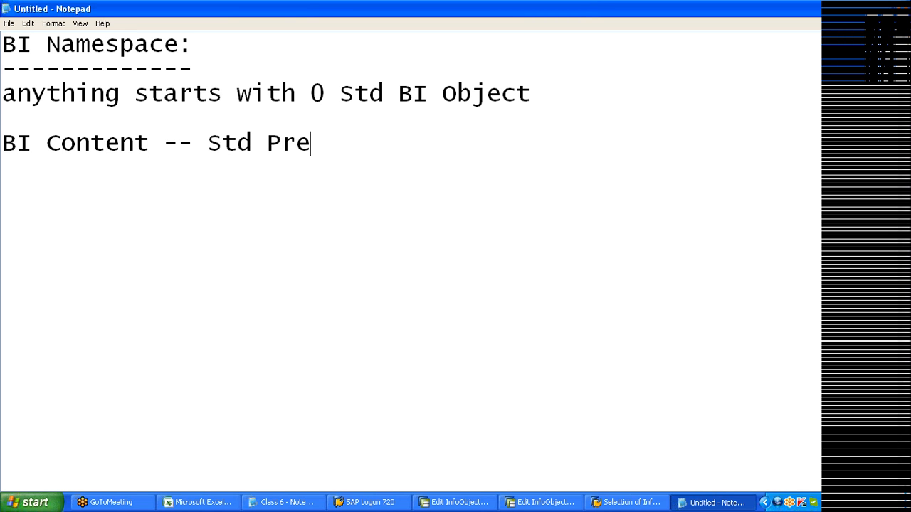
{"action": "type", "text": "livere"}
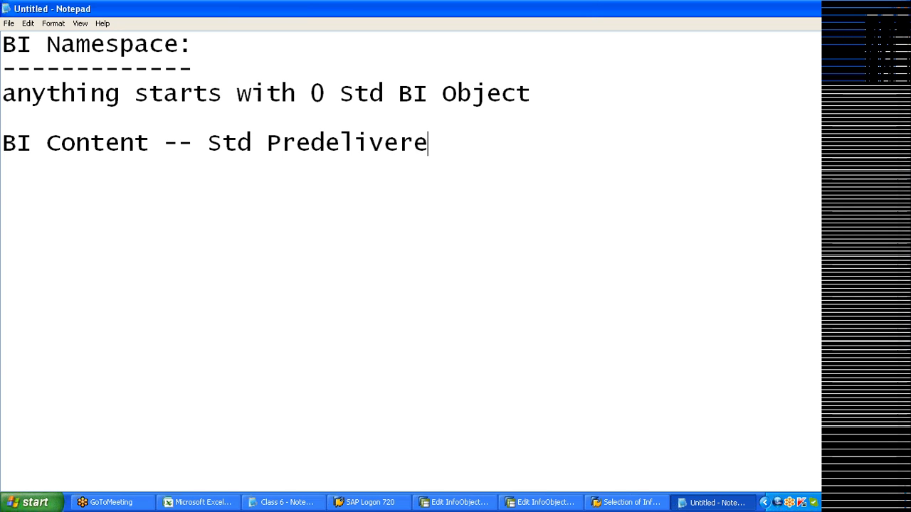
{"action": "type", "text": "d Objects"}
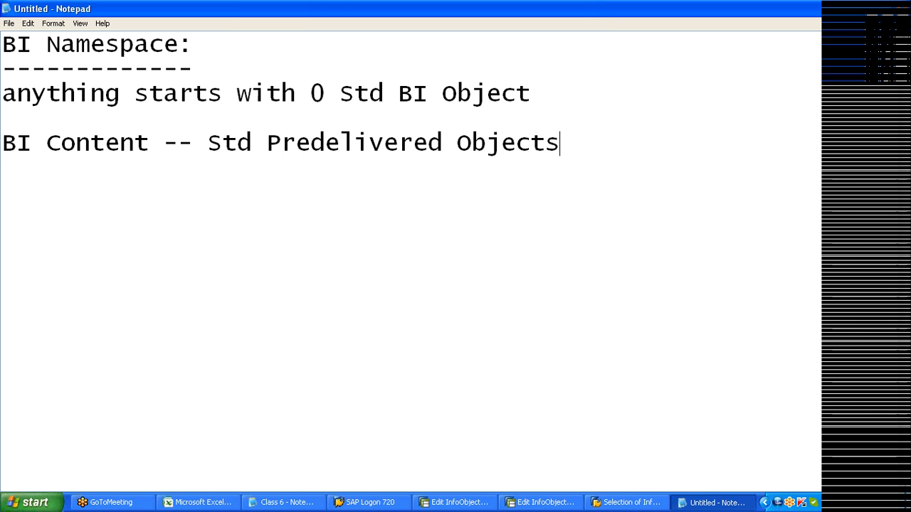
{"action": "key", "text": "alt+Tab"}
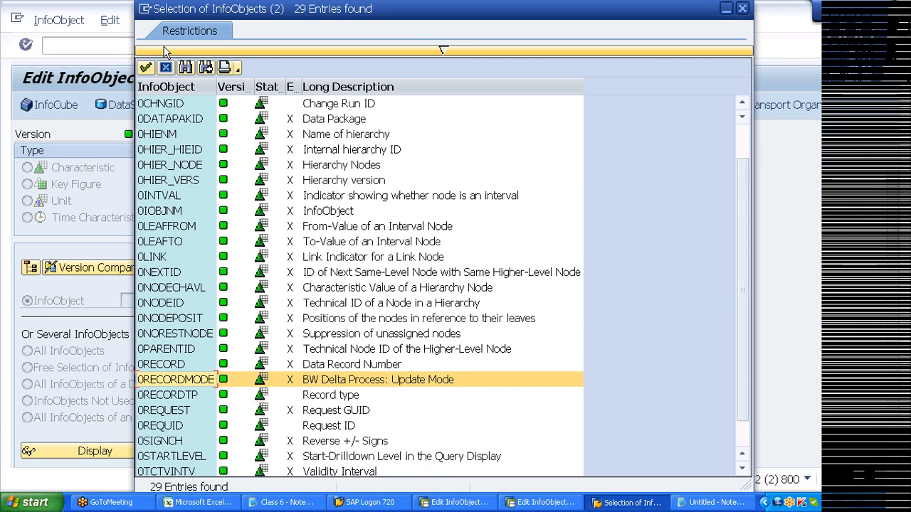
- Open a new SAP session running transaction rsa1
{"action": "left_click", "coordinate": [145, 9]}
{"action": "left_click", "coordinate": [213, 127]}
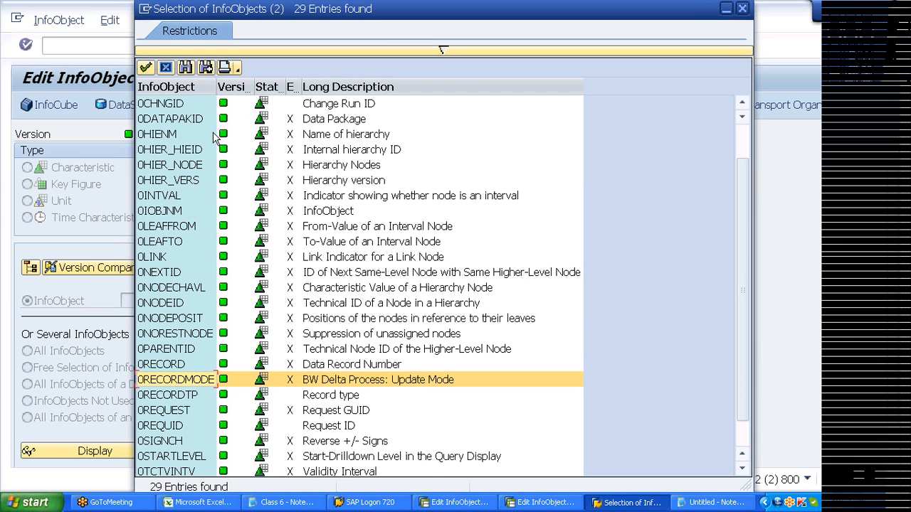
{"action": "type", "text": "rsa1"}
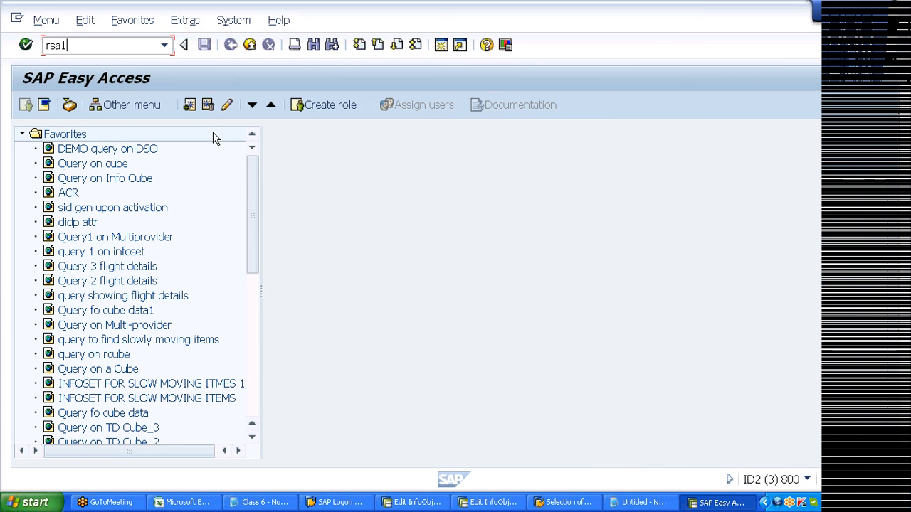
{"action": "key", "text": "Return"}
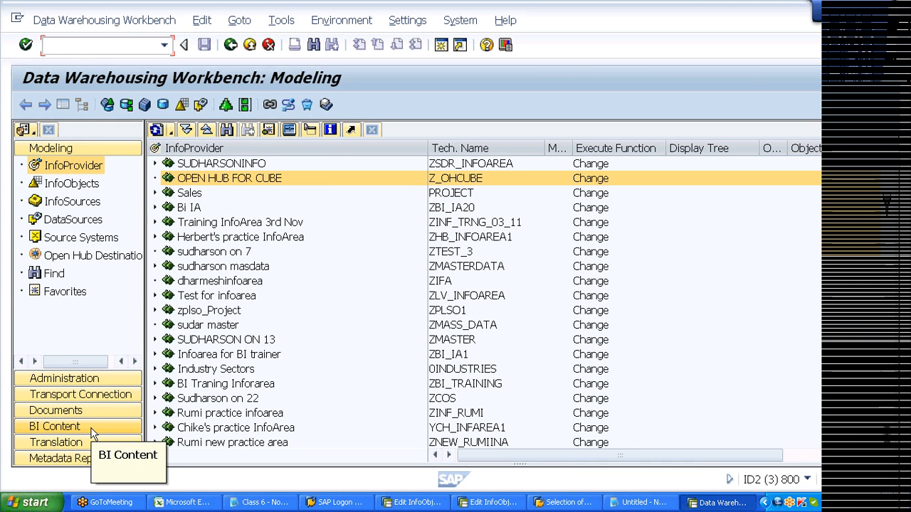
- In BI Content, review the object types and choose Select Objects under InfoObject
{"action": "left_click", "coordinate": [91, 427]}
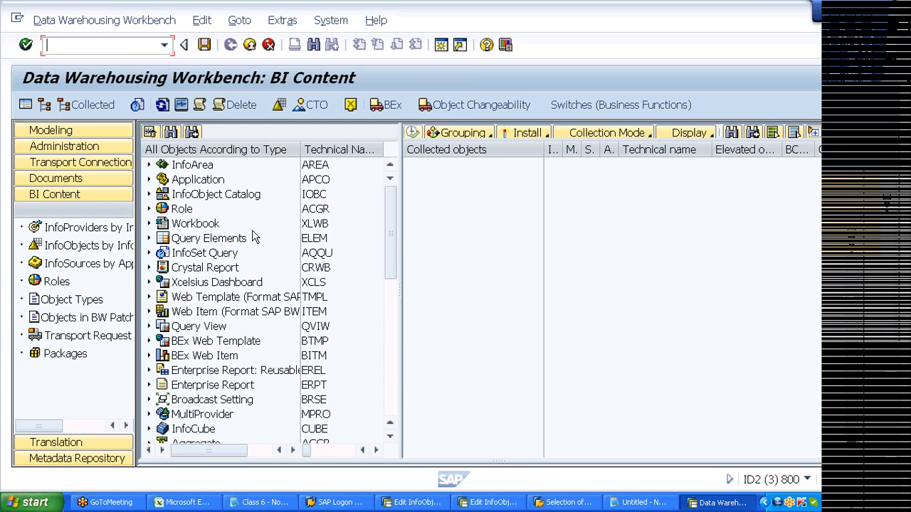
{"action": "left_click_drag", "start_coordinate": [390, 228], "coordinate": [391, 261]}
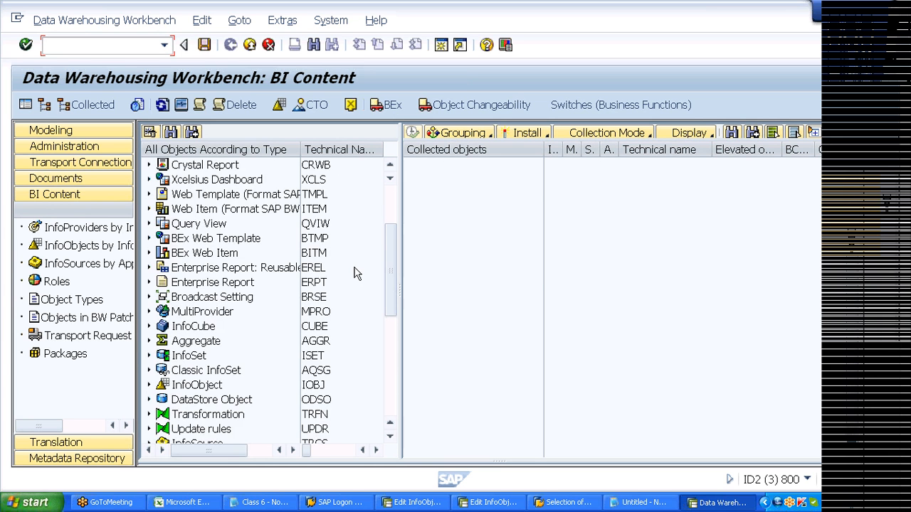
{"action": "left_click", "coordinate": [193, 326]}
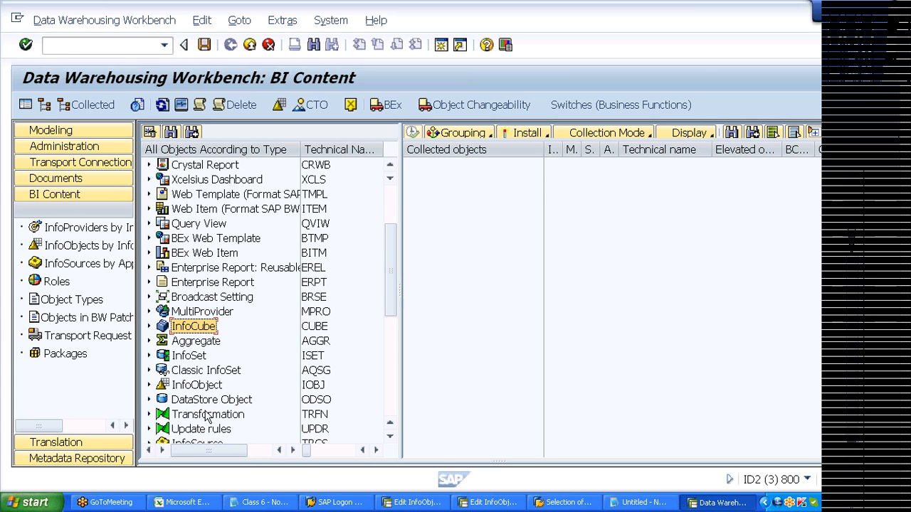
{"action": "left_click", "coordinate": [207, 414]}
{"action": "left_click_drag", "start_coordinate": [396, 290], "coordinate": [387, 376]}
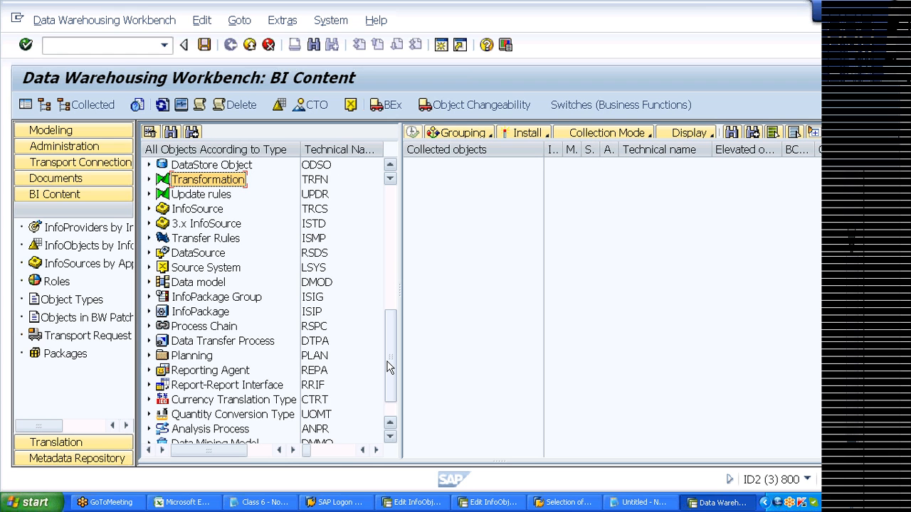
{"action": "left_click_drag", "start_coordinate": [390, 366], "coordinate": [392, 340]}
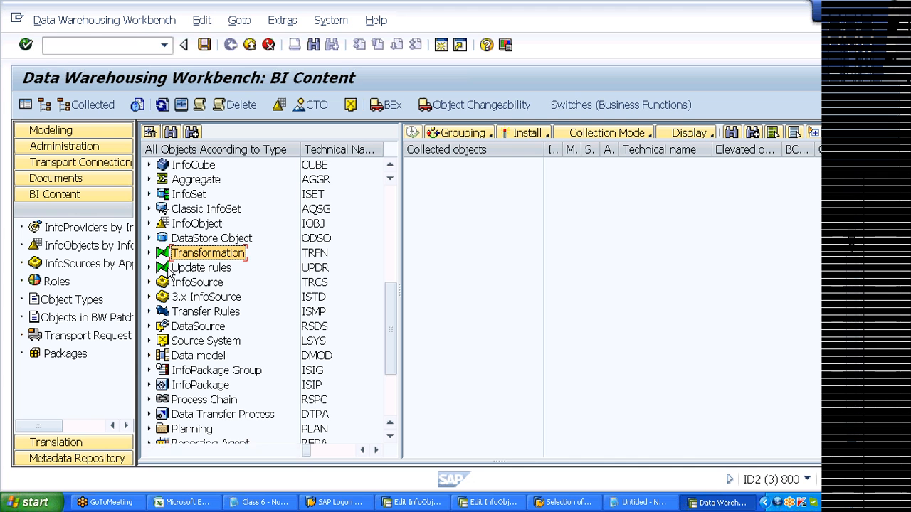
{"action": "left_click", "coordinate": [149, 223]}
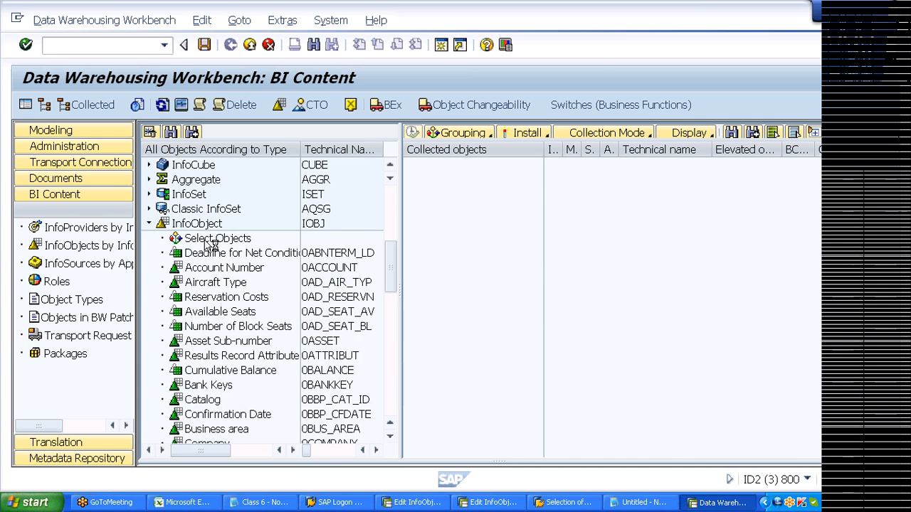
{"action": "left_click", "coordinate": [206, 240]}
- Open the InfoObject metadata input help and browse it, selecting 0RPM_GAPP (Approval Status Group)
{"action": "double_click", "coordinate": [206, 242]}
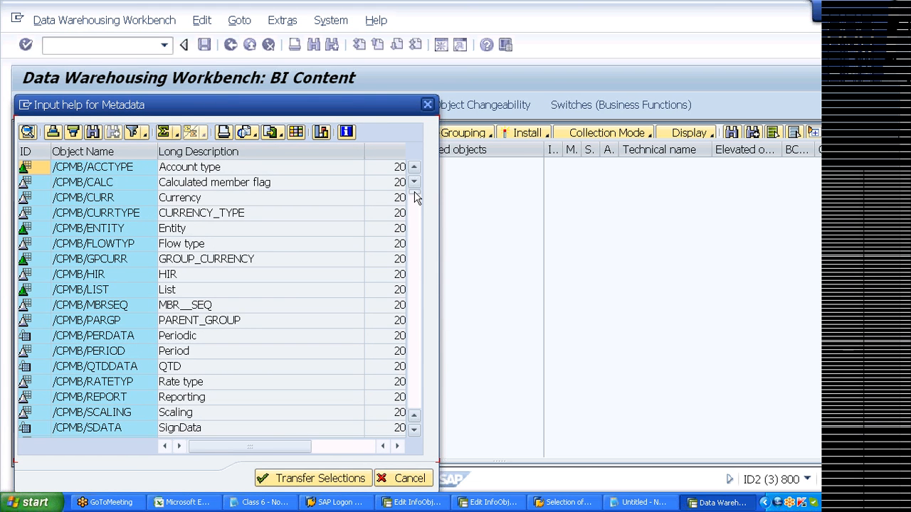
{"action": "left_click_drag", "start_coordinate": [417, 192], "coordinate": [414, 322]}
{"action": "left_click_drag", "start_coordinate": [417, 426], "coordinate": [418, 406]}
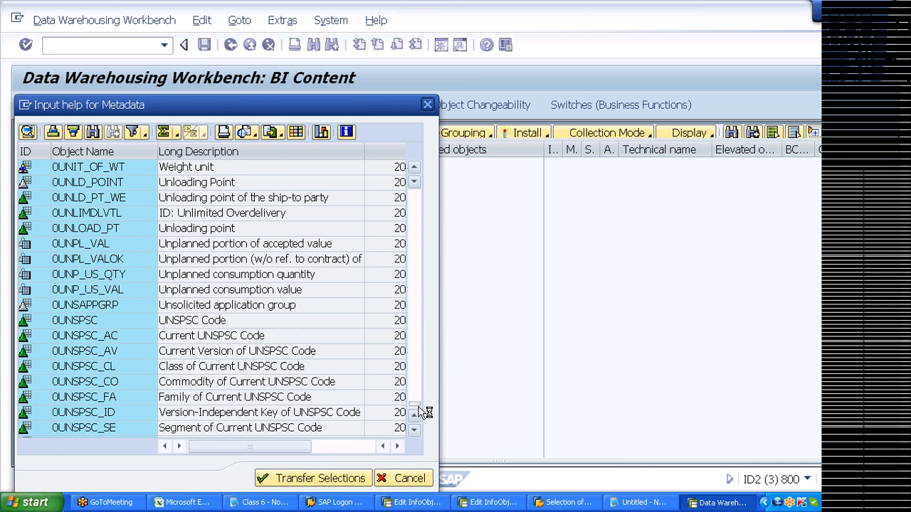
{"action": "left_click_drag", "start_coordinate": [420, 412], "coordinate": [419, 363]}
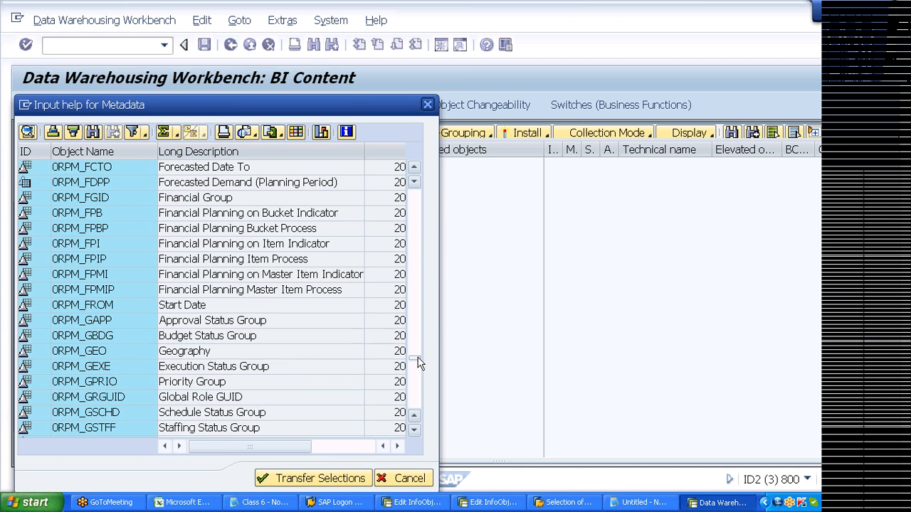
{"action": "left_click", "coordinate": [109, 321]}
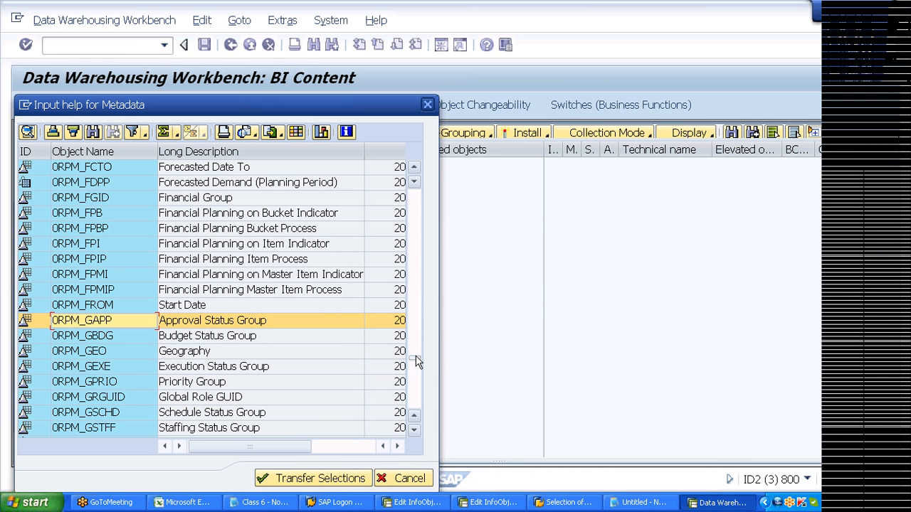
{"action": "left_click_drag", "start_coordinate": [416, 361], "coordinate": [419, 242]}
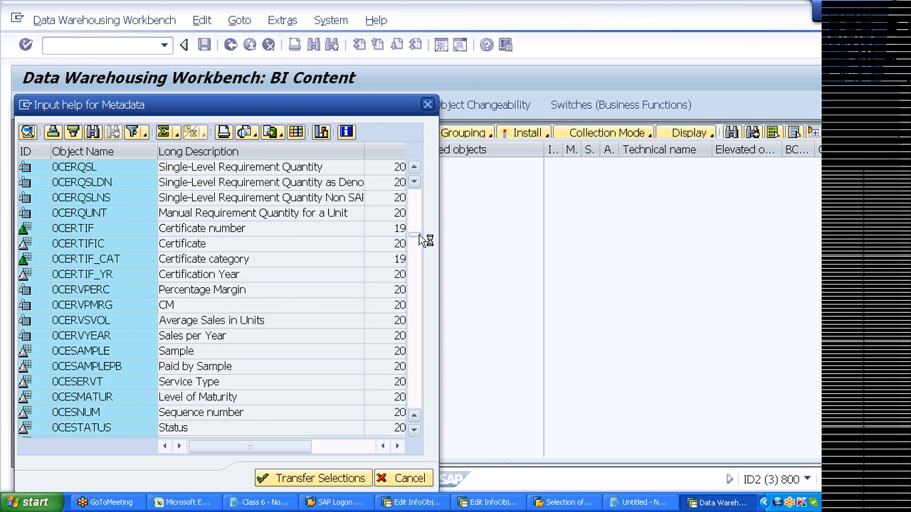
{"action": "left_click_drag", "start_coordinate": [426, 241], "coordinate": [420, 204]}
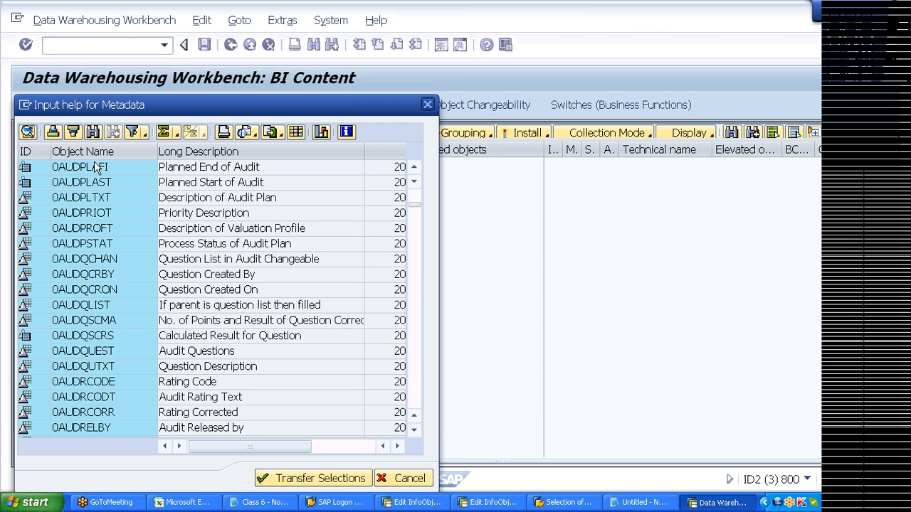
- Search the metadata list for 'company Code' from the start downwards, then switch to Excel
{"action": "left_click", "coordinate": [92, 133]}
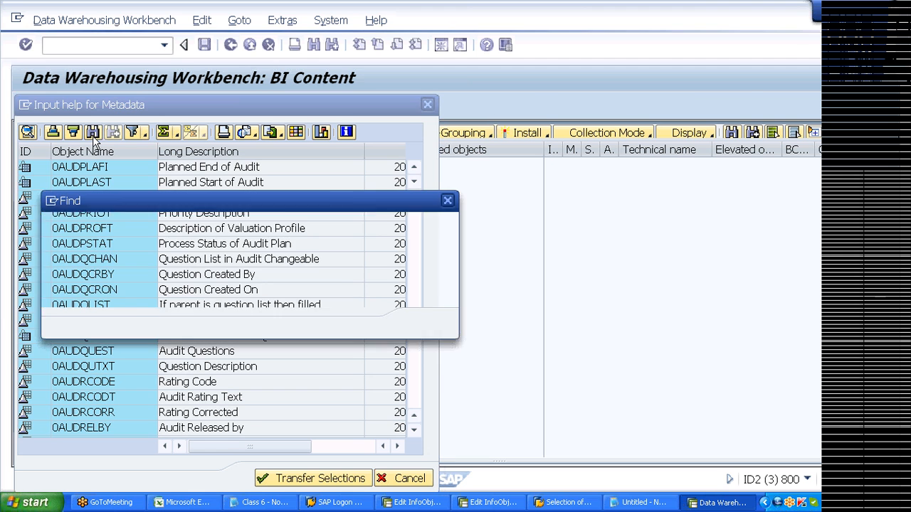
{"action": "type", "text": "company Code"}
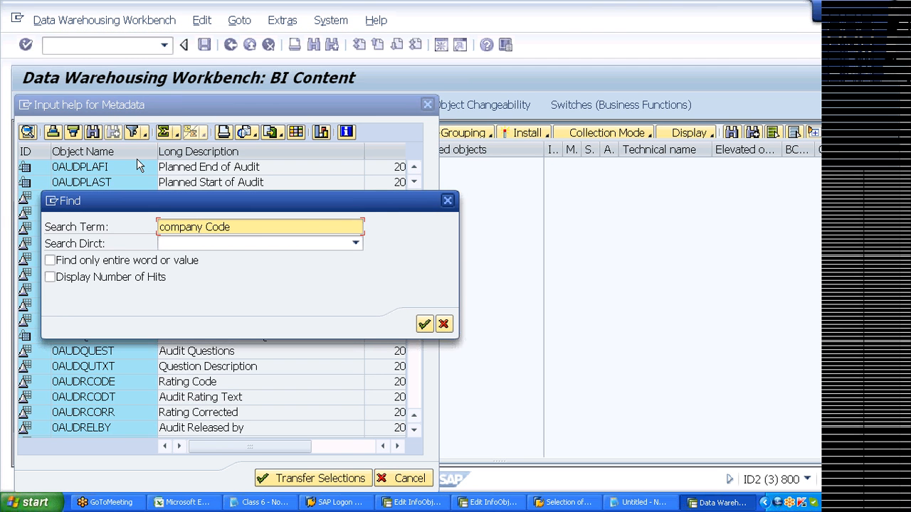
{"action": "left_click", "coordinate": [208, 243]}
{"action": "left_click", "coordinate": [209, 258]}
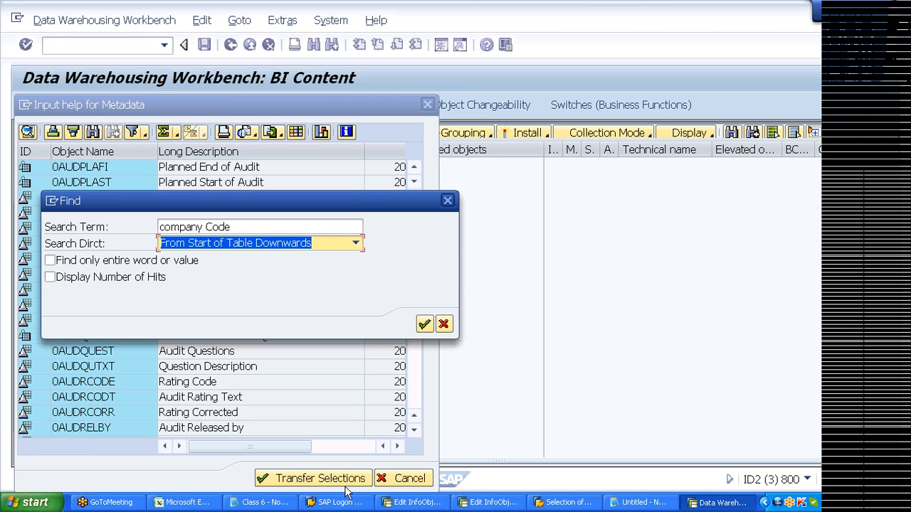
{"action": "left_click", "coordinate": [181, 502]}
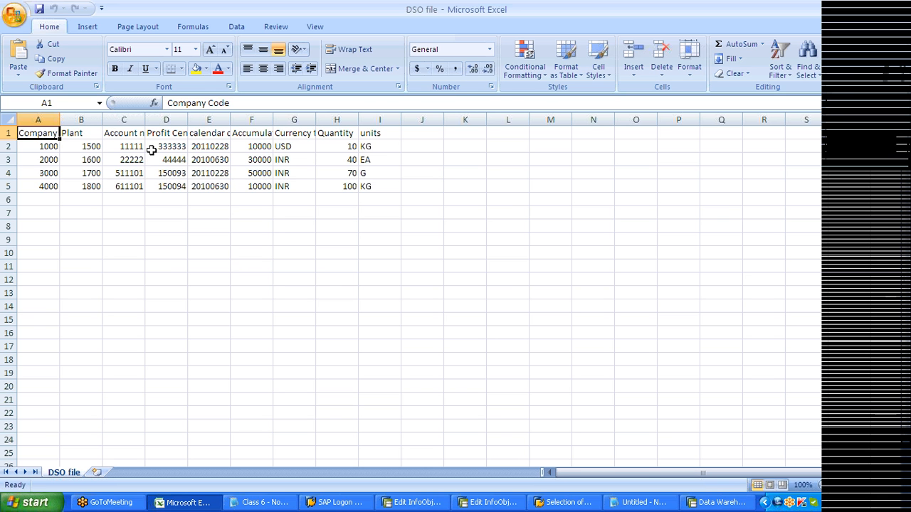
- Widen the DSO file columns so 'Accumulated balance' shows in full, then return to SAP
{"action": "key", "text": "ctrl+a"}
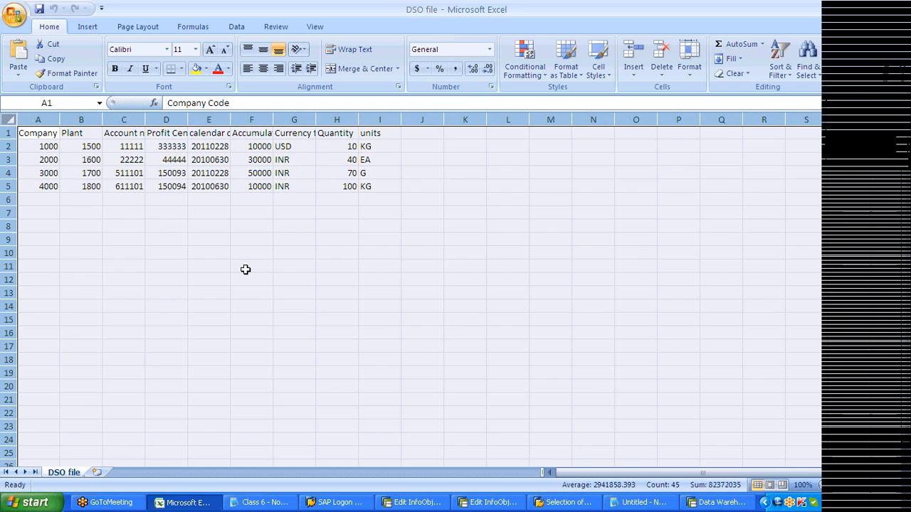
{"action": "scroll", "coordinate": [245, 269], "scroll_direction": "up", "scroll_amount": 2}
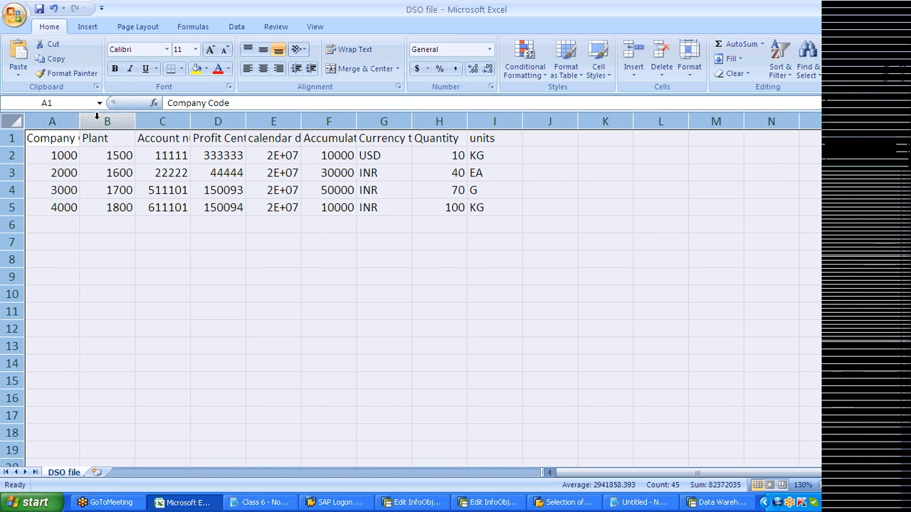
{"action": "left_click_drag", "start_coordinate": [80, 121], "coordinate": [118, 123]}
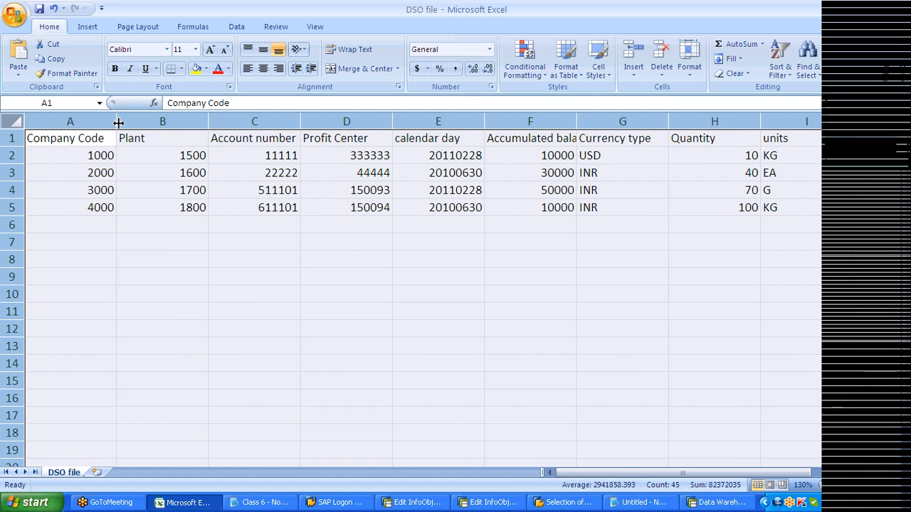
{"action": "left_click", "coordinate": [346, 277]}
{"action": "left_click_drag", "start_coordinate": [576, 121], "coordinate": [596, 125]}
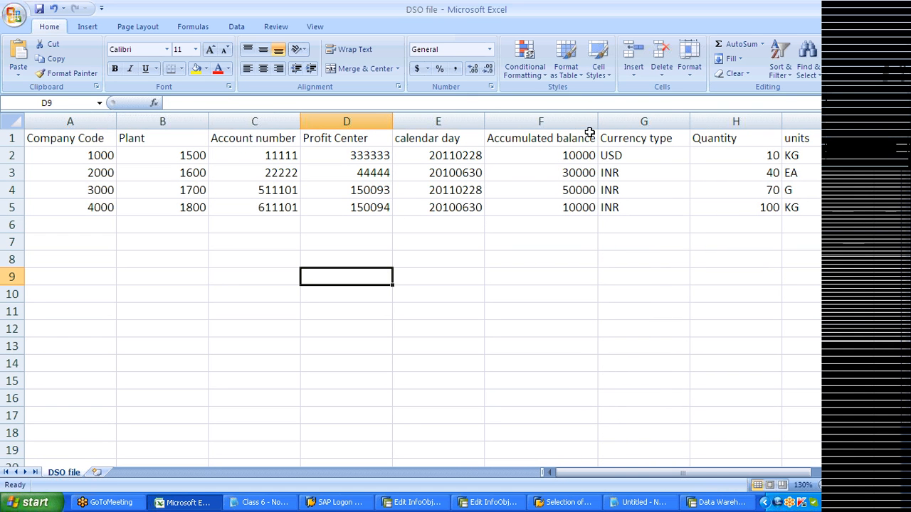
{"action": "left_click", "coordinate": [561, 147]}
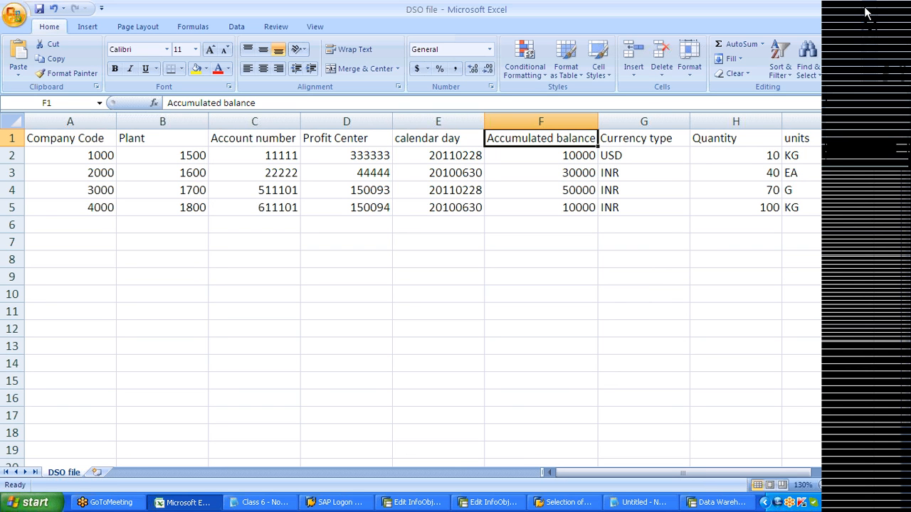
{"action": "key", "text": "alt+Tab"}
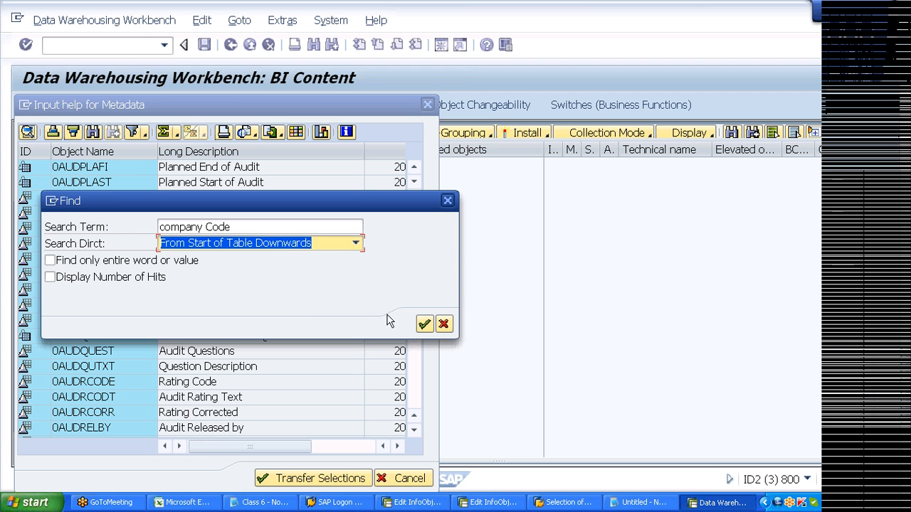
- Run the company Code search with hit counting, finding 42 matches, and close the Find box
{"action": "left_click", "coordinate": [139, 280]}
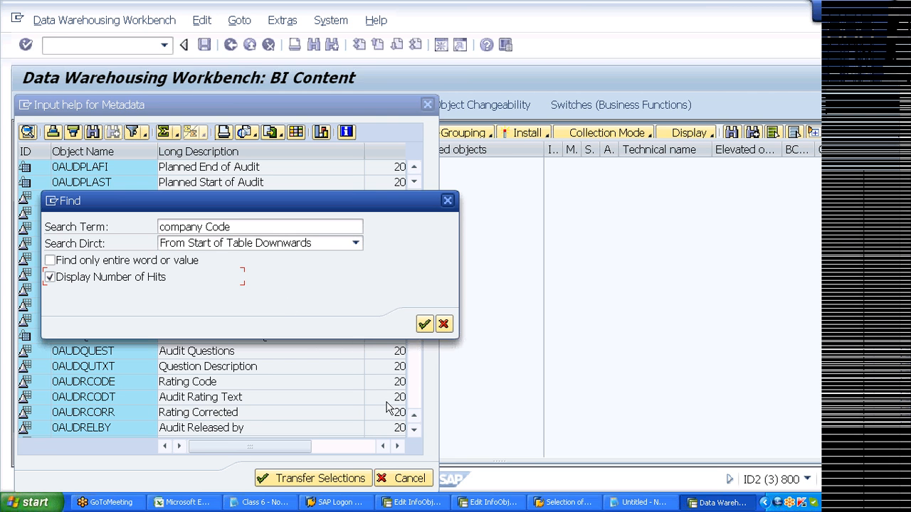
{"action": "left_click", "coordinate": [423, 326]}
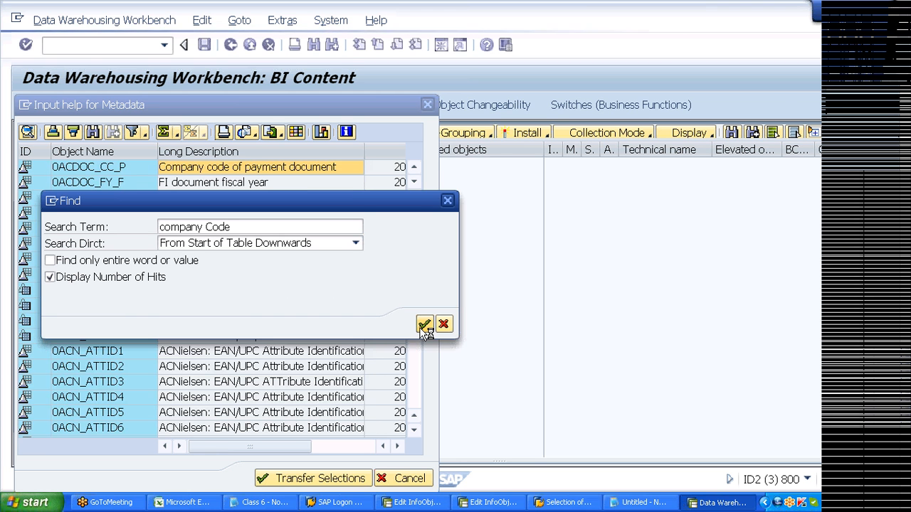
{"action": "left_click", "coordinate": [424, 325]}
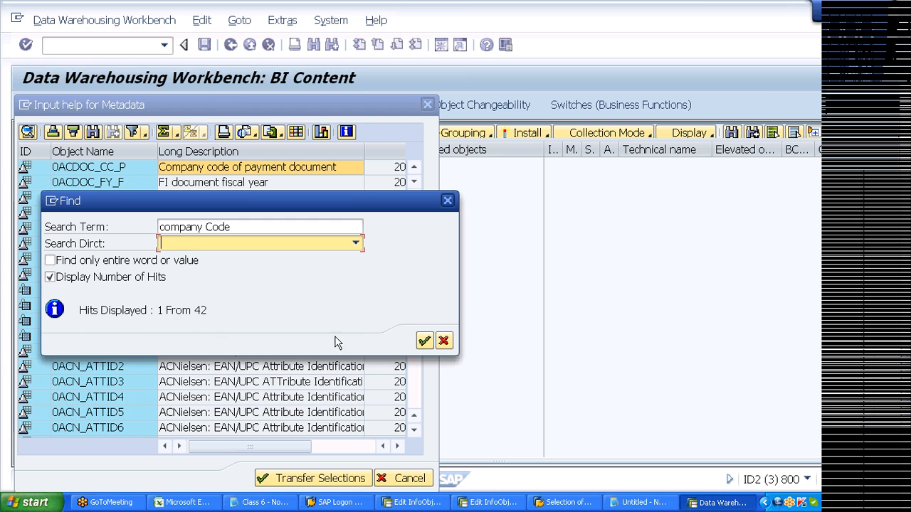
{"action": "left_click", "coordinate": [443, 342]}
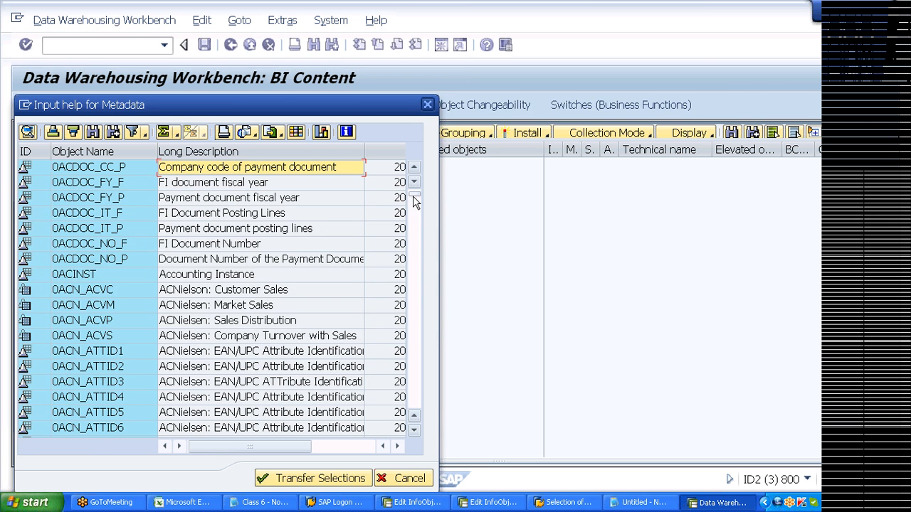
- Scroll and page down the metadata list to the 0CCM InfoObjects
{"action": "left_click_drag", "start_coordinate": [413, 196], "coordinate": [415, 208]}
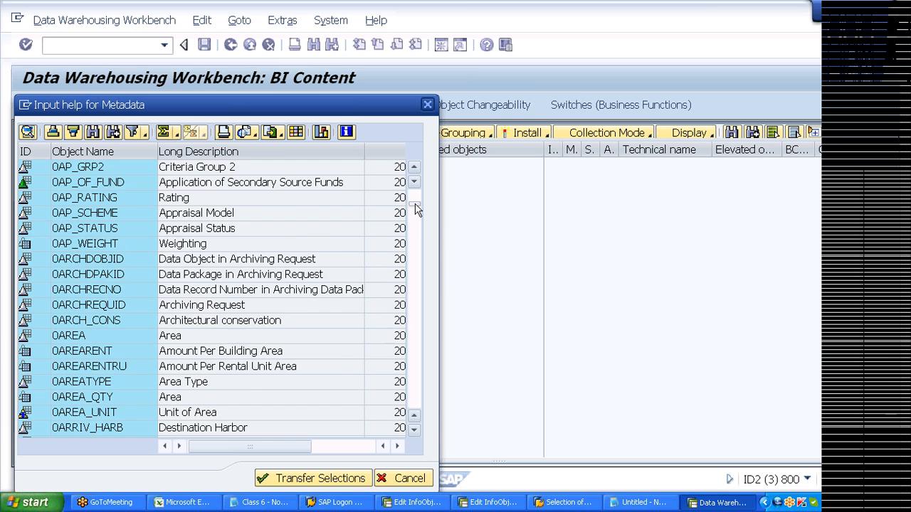
{"action": "left_click_drag", "start_coordinate": [416, 204], "coordinate": [415, 229]}
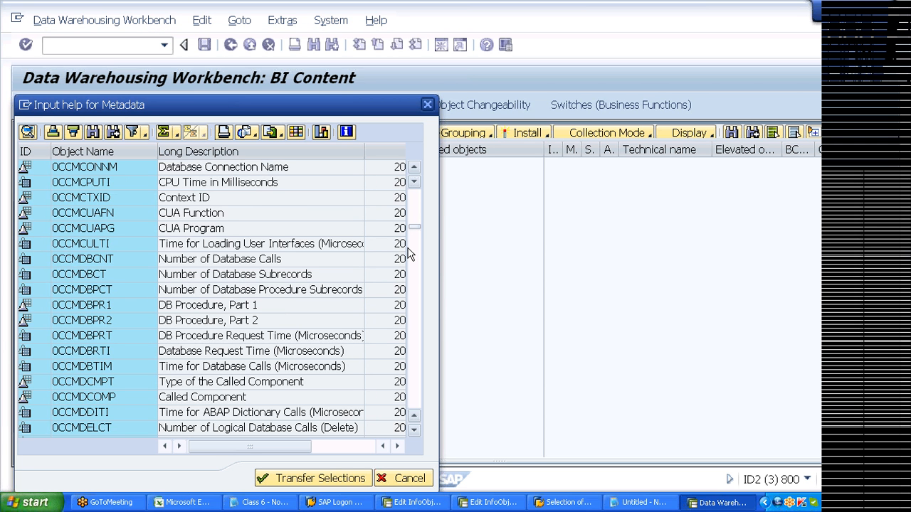
{"action": "left_click", "coordinate": [373, 264]}
{"action": "key", "text": "Page_Down"}
{"action": "key", "text": "Page_Down"}
{"action": "key", "text": "Page_Down"}
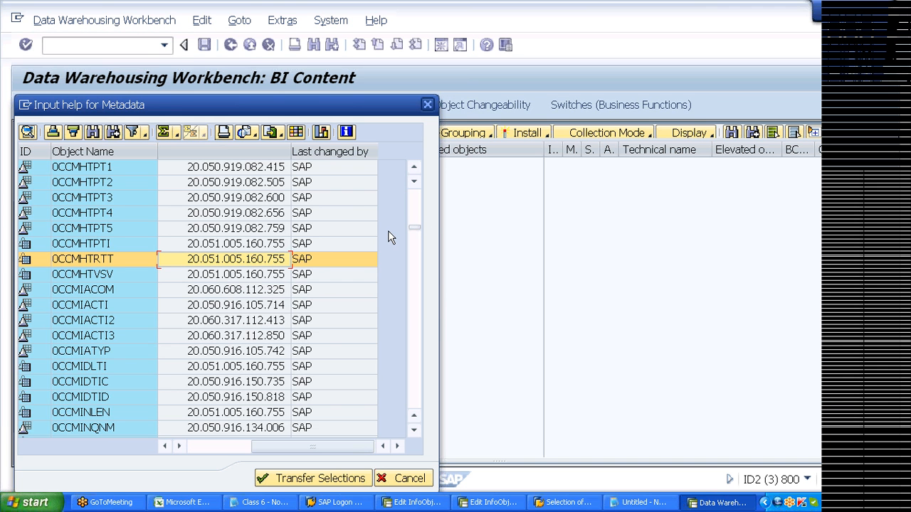
- Scroll back up the Metadata input help list and select InfoObject 0COMP_CODE
{"action": "left_click_drag", "start_coordinate": [415, 227], "coordinate": [414, 257]}
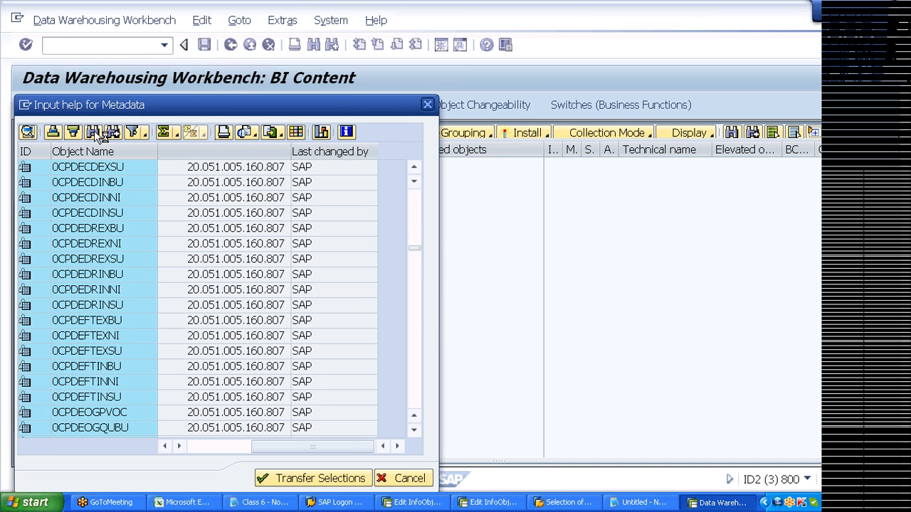
{"action": "left_click", "coordinate": [415, 169]}
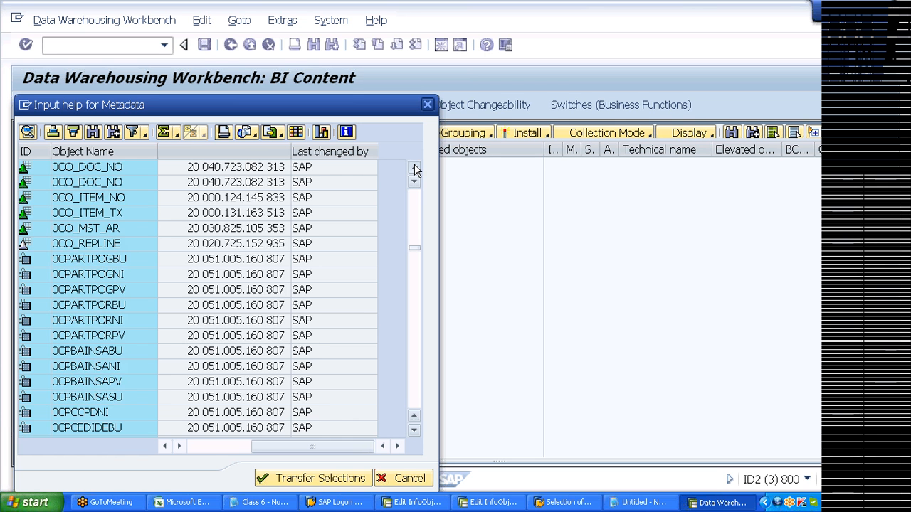
{"action": "left_click", "coordinate": [415, 169]}
{"action": "left_click", "coordinate": [414, 169]}
{"action": "left_click", "coordinate": [415, 168]}
{"action": "left_click", "coordinate": [415, 168]}
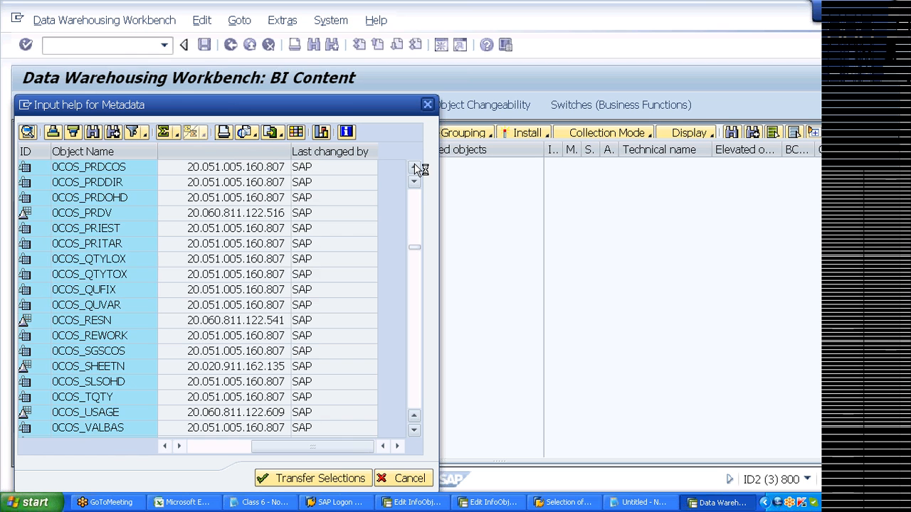
{"action": "left_click", "coordinate": [415, 168]}
{"action": "left_click", "coordinate": [415, 169]}
{"action": "left_click", "coordinate": [415, 169]}
{"action": "left_click", "coordinate": [415, 168]}
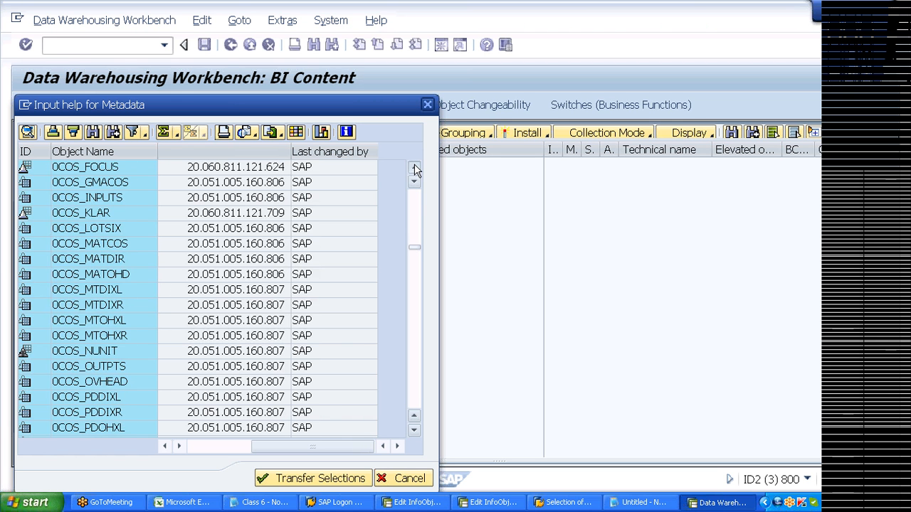
{"action": "left_click", "coordinate": [415, 168]}
{"action": "left_click", "coordinate": [415, 168]}
{"action": "left_click", "coordinate": [415, 168]}
{"action": "left_click", "coordinate": [415, 169]}
{"action": "left_click", "coordinate": [414, 169]}
{"action": "left_click", "coordinate": [414, 169]}
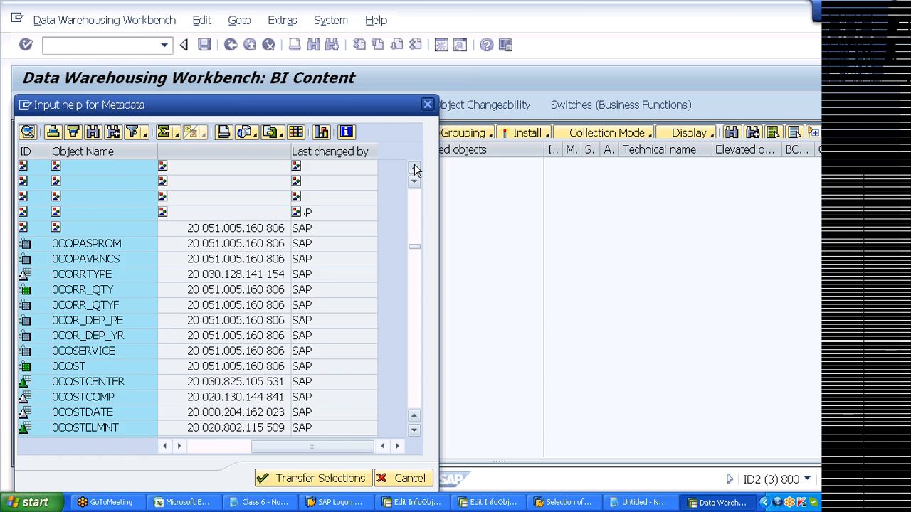
{"action": "left_click", "coordinate": [415, 168]}
{"action": "left_click", "coordinate": [414, 168]}
{"action": "left_click", "coordinate": [415, 168]}
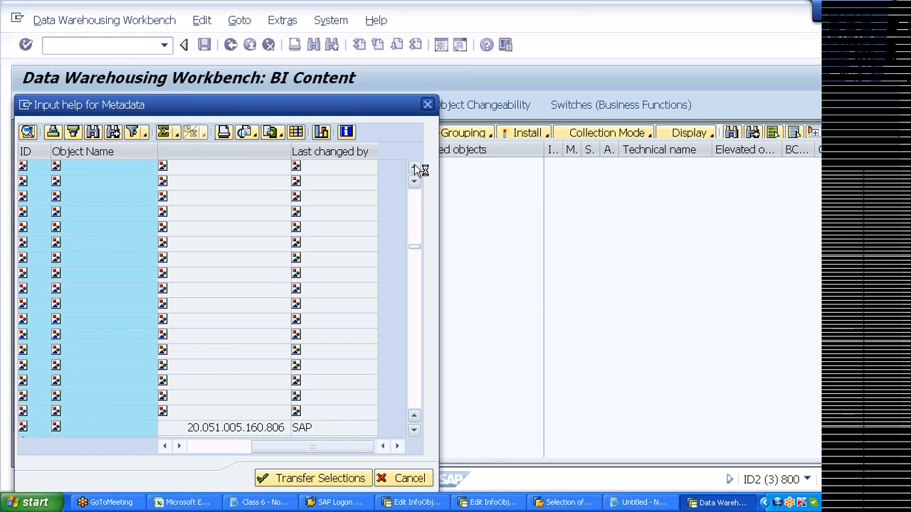
{"action": "left_click", "coordinate": [415, 169]}
{"action": "left_click", "coordinate": [414, 169]}
{"action": "left_click", "coordinate": [414, 169]}
{"action": "left_click", "coordinate": [415, 169]}
{"action": "left_click", "coordinate": [414, 169]}
{"action": "left_click", "coordinate": [415, 169]}
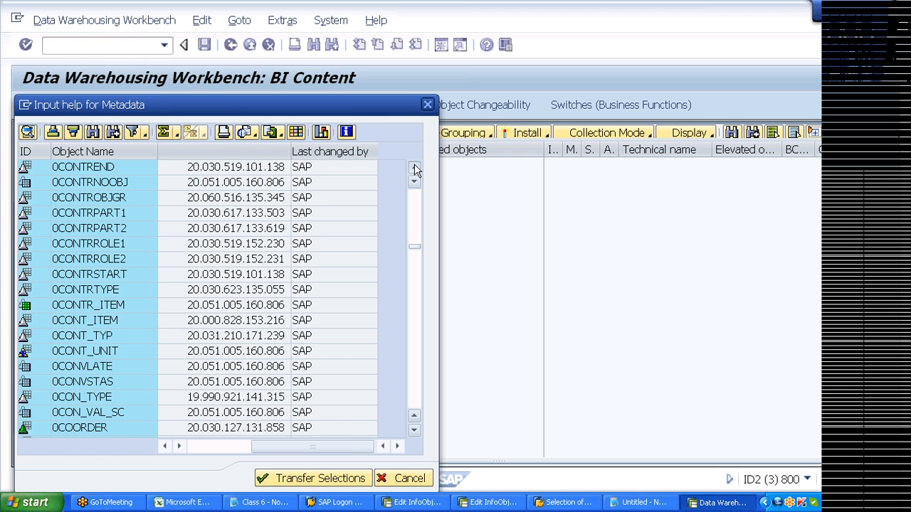
{"action": "left_click", "coordinate": [415, 169]}
{"action": "left_click", "coordinate": [415, 169]}
{"action": "left_click", "coordinate": [415, 169]}
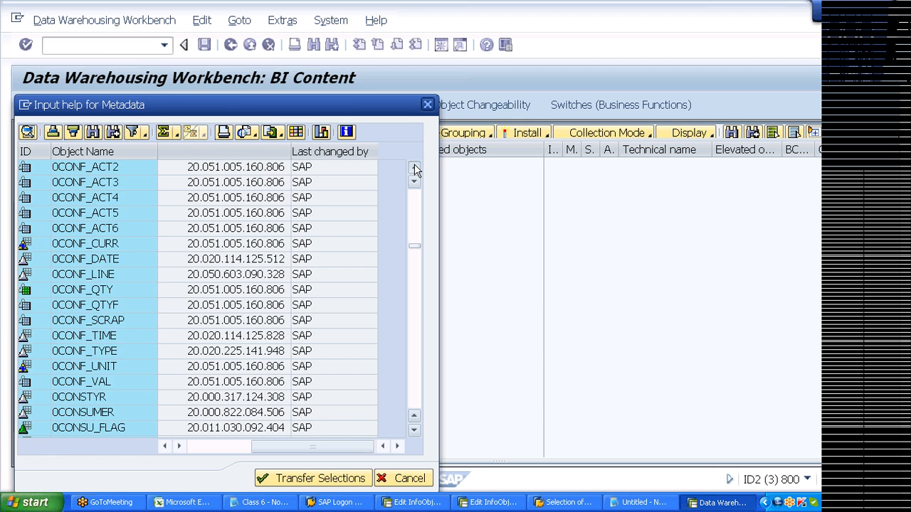
{"action": "left_click", "coordinate": [415, 169]}
{"action": "left_click", "coordinate": [415, 168]}
{"action": "left_click", "coordinate": [415, 169]}
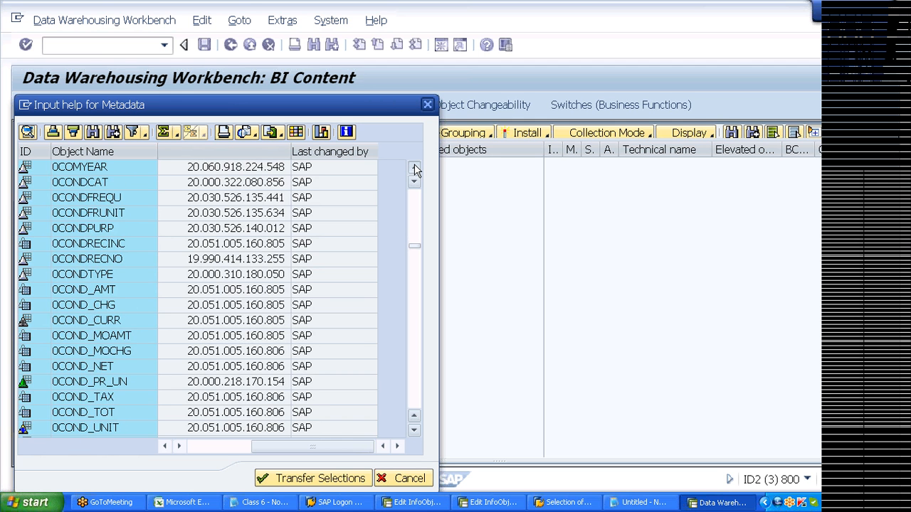
{"action": "left_click", "coordinate": [415, 169]}
{"action": "scroll", "coordinate": [35, 258], "scroll_direction": "up", "scroll_amount": 3}
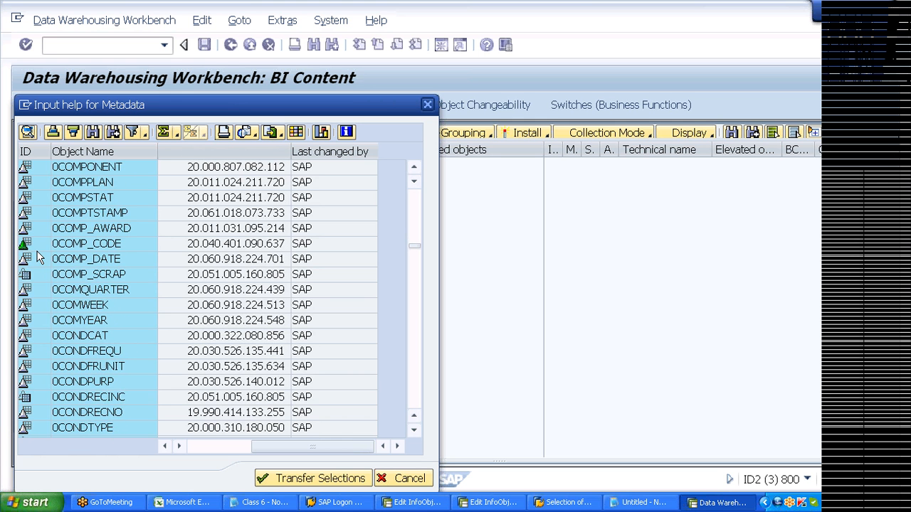
{"action": "left_click", "coordinate": [36, 243]}
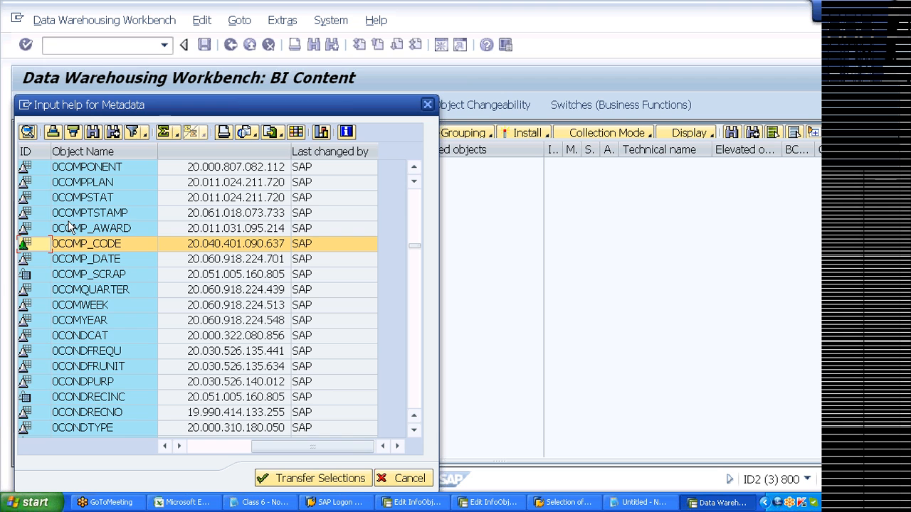
- Transfer 0COMP_CODE to the collected objects, widen that pane, and expand the Company code node
{"action": "left_click", "coordinate": [318, 479]}
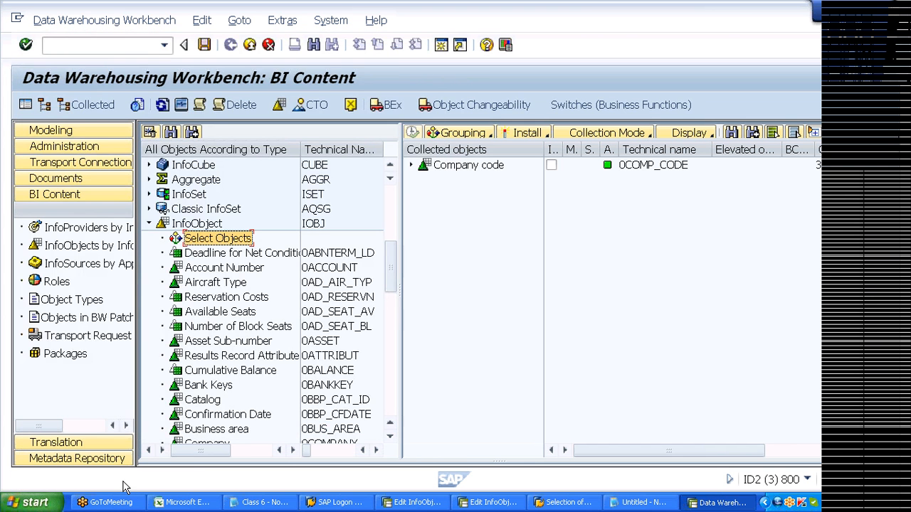
{"action": "left_click_drag", "start_coordinate": [400, 197], "coordinate": [353, 197]}
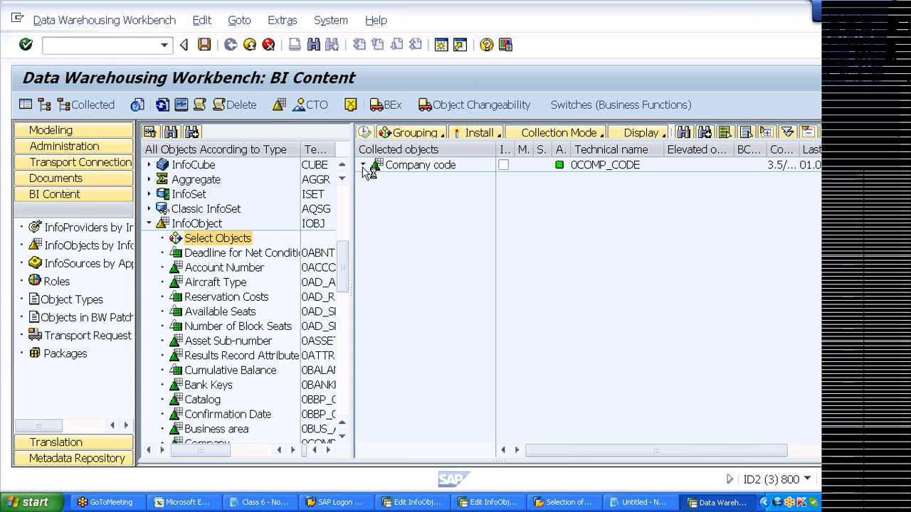
{"action": "left_click", "coordinate": [363, 166]}
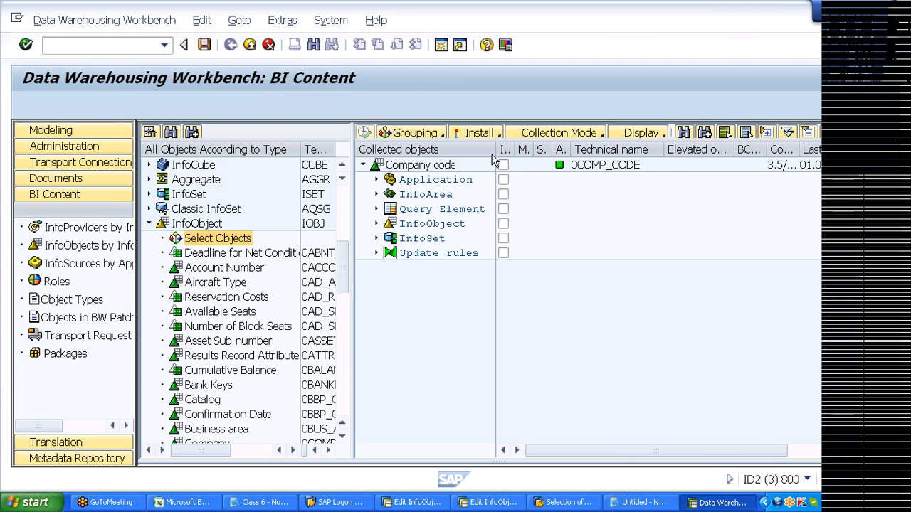
- Set grouping to In Data Flow Before and tick Install on the Company code row
{"action": "left_click_drag", "start_coordinate": [496, 155], "coordinate": [539, 156]}
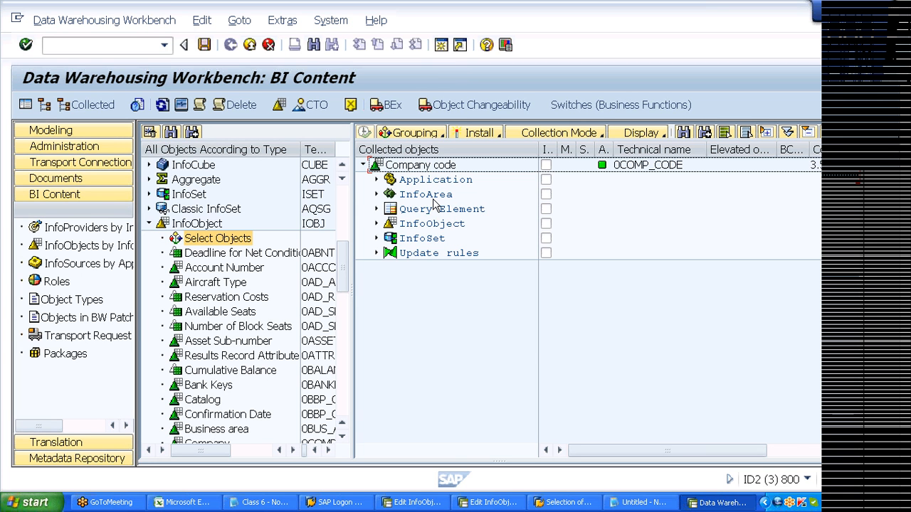
{"action": "left_click", "coordinate": [430, 135]}
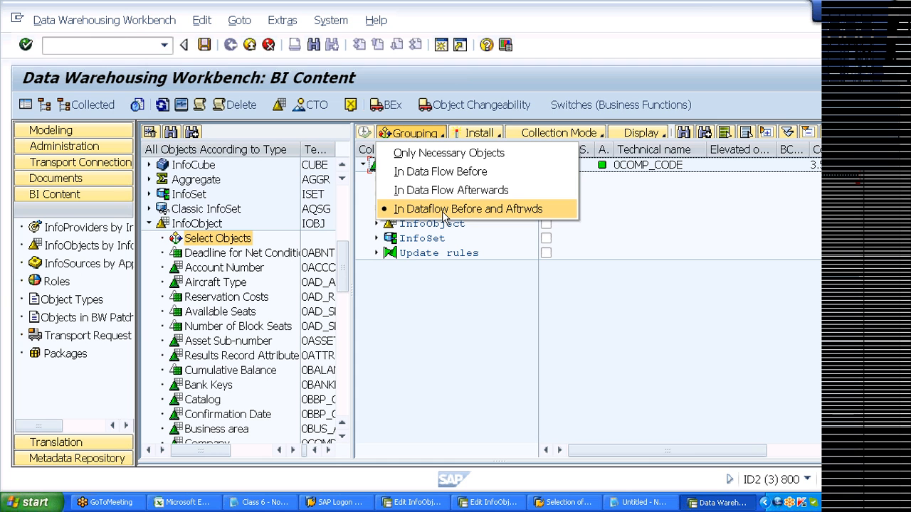
{"action": "left_click", "coordinate": [447, 171]}
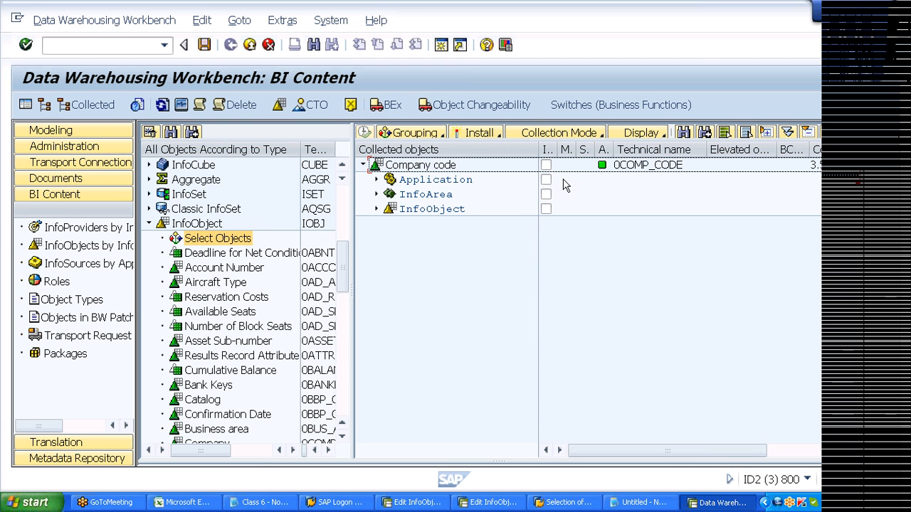
{"action": "left_click", "coordinate": [545, 166]}
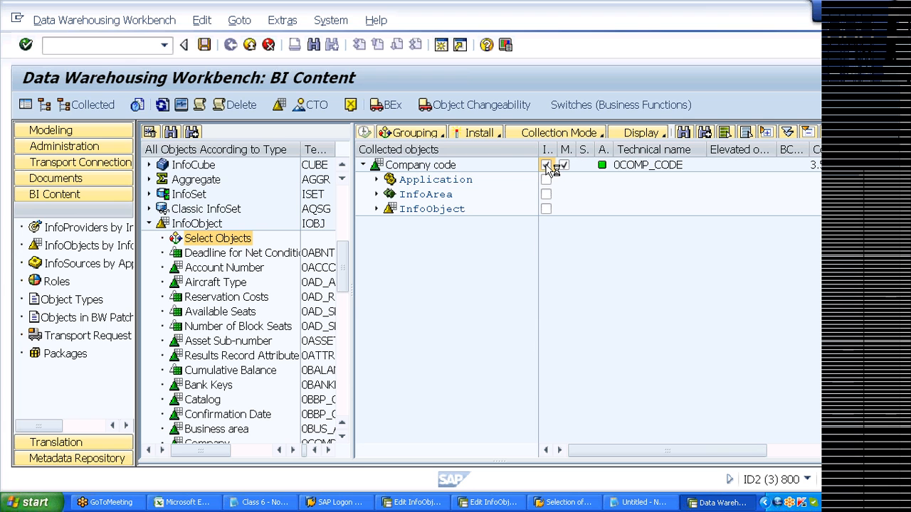
- Install the collected Company code content, then bring the BI Content windows back to front
{"action": "left_click", "coordinate": [497, 135]}
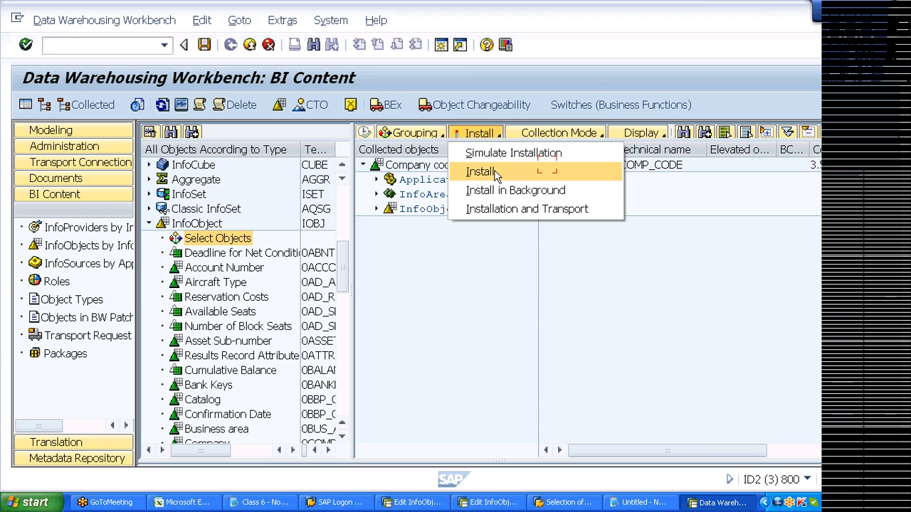
{"action": "left_click", "coordinate": [497, 173]}
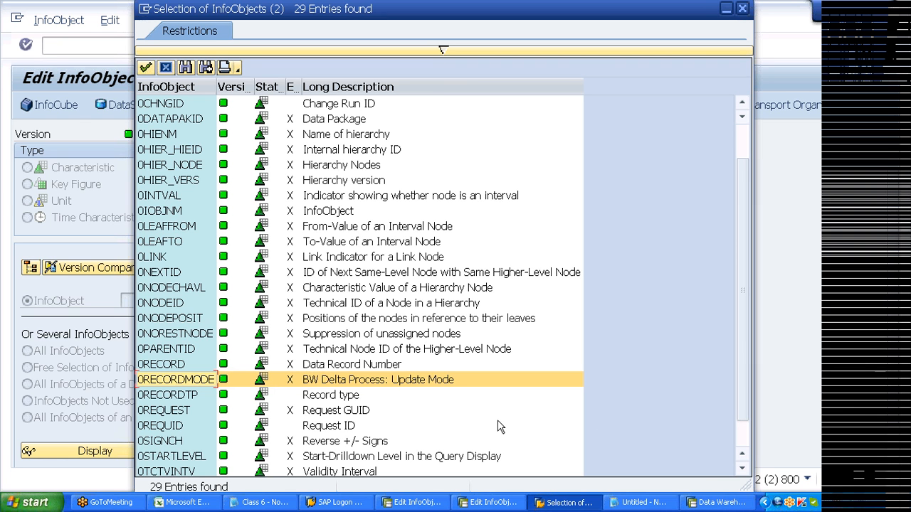
{"action": "left_click", "coordinate": [717, 503]}
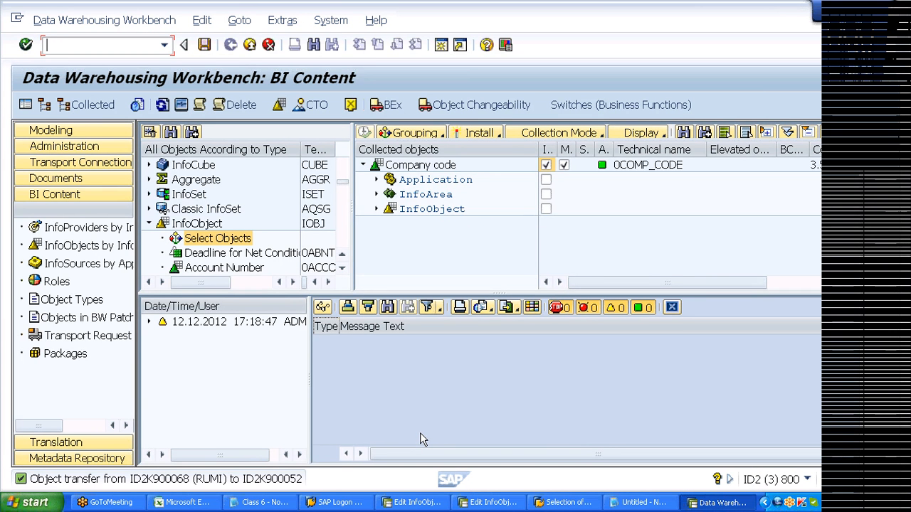
{"action": "key", "text": "alt+Tab"}
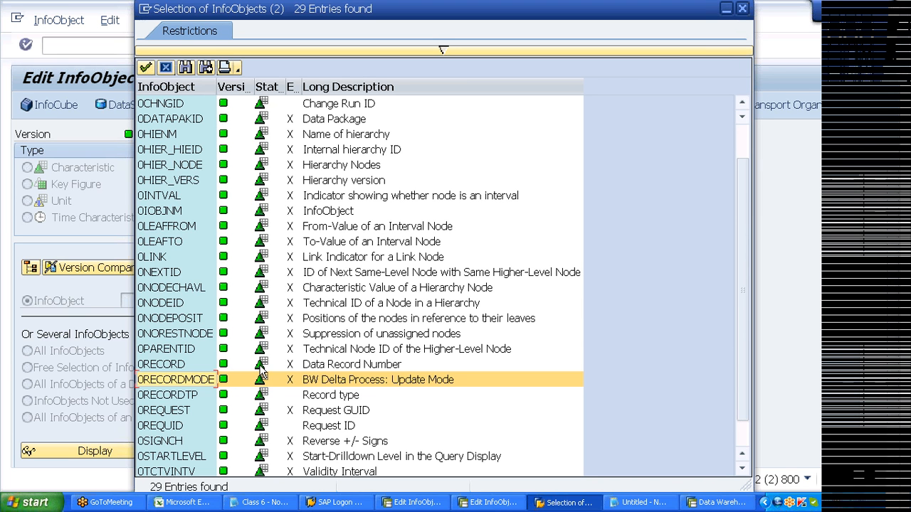
- Select Request ID 0REQUID in the InfoObject list and open a new session with Ctrl+N
{"action": "scroll", "coordinate": [261, 371], "scroll_direction": "down", "scroll_amount": 1}
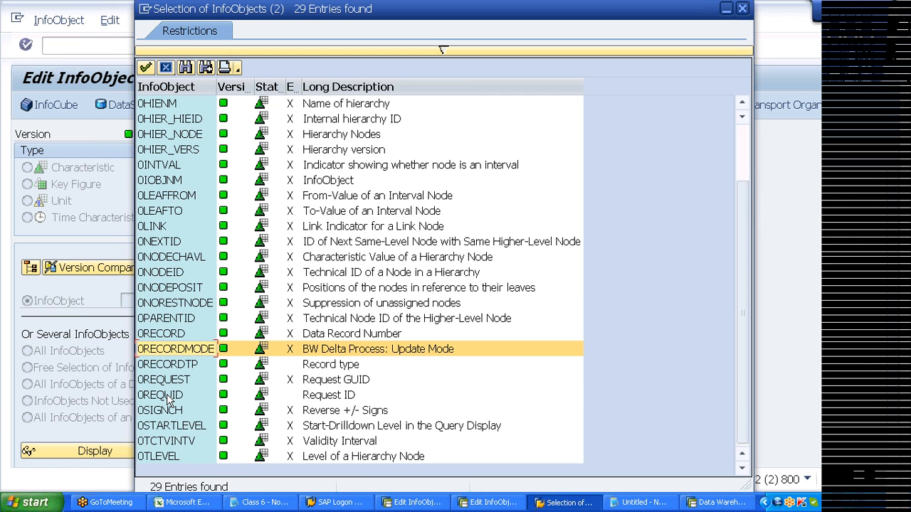
{"action": "left_click", "coordinate": [168, 398]}
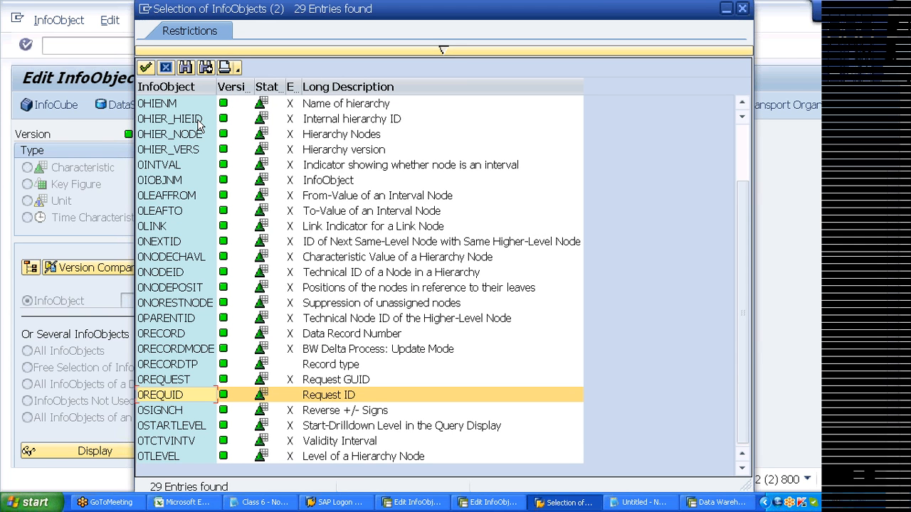
{"action": "key", "text": "ctrl+n"}
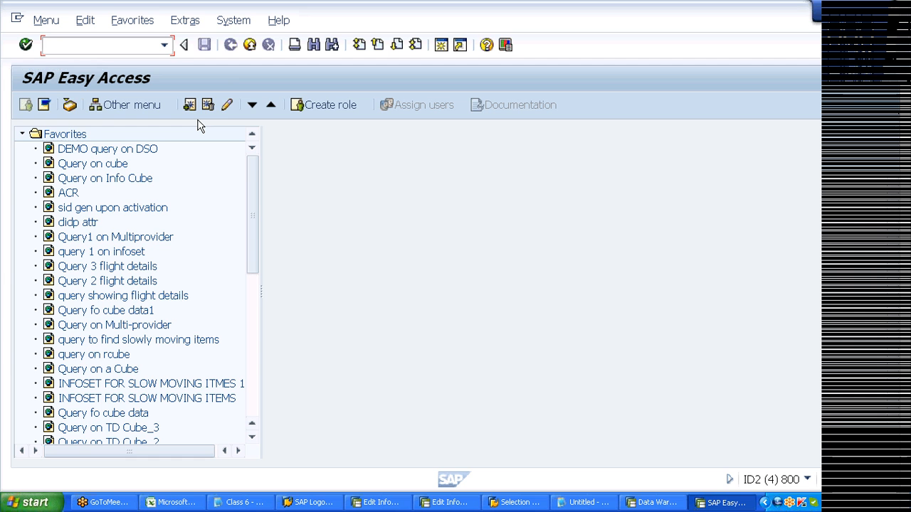
- Run RSA1, expand the InfoCube InfoAreas, and open Manage for flat-file InfoCube ZIC_M11
{"action": "type", "text": "rsa1"}
{"action": "key", "text": "Return"}
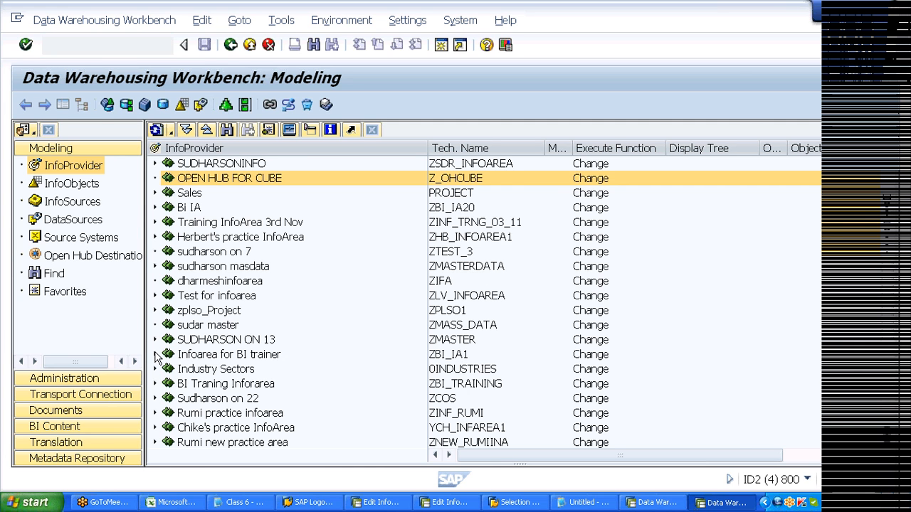
{"action": "scroll", "coordinate": [186, 388], "scroll_direction": "down", "scroll_amount": 1}
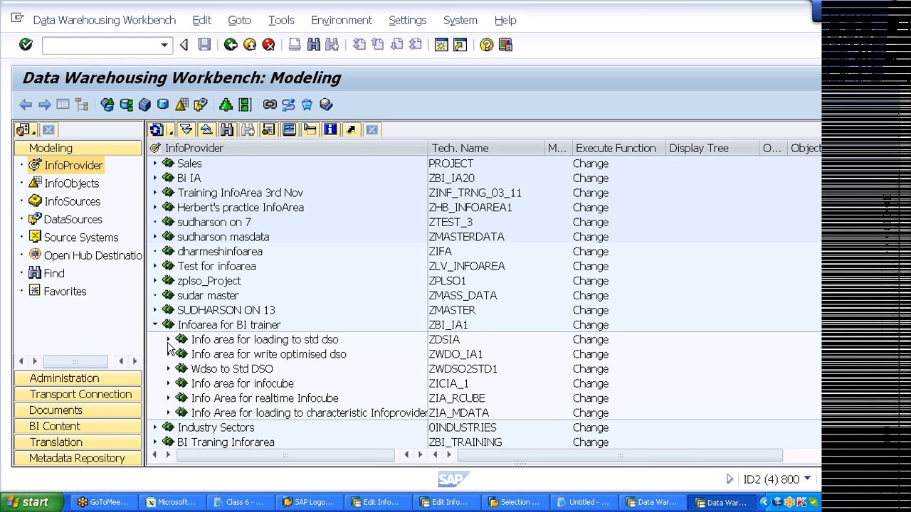
{"action": "left_click", "coordinate": [168, 340]}
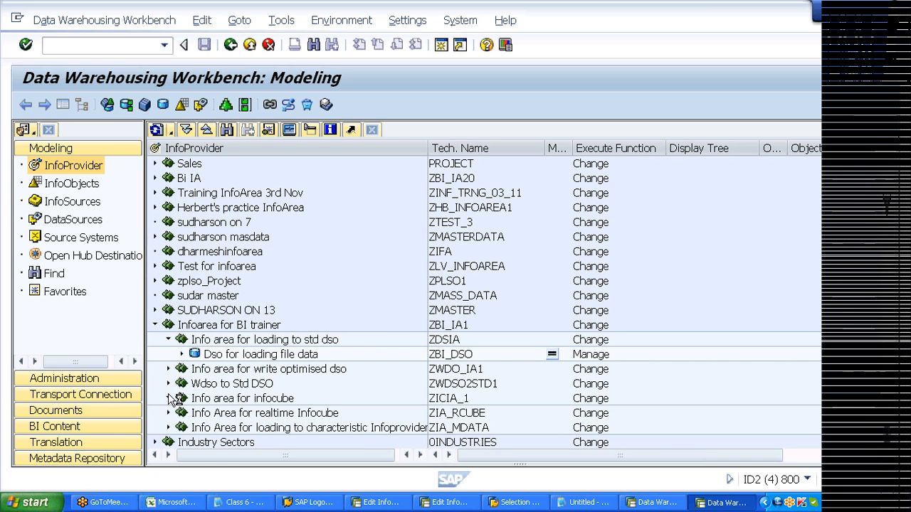
{"action": "left_click", "coordinate": [169, 399]}
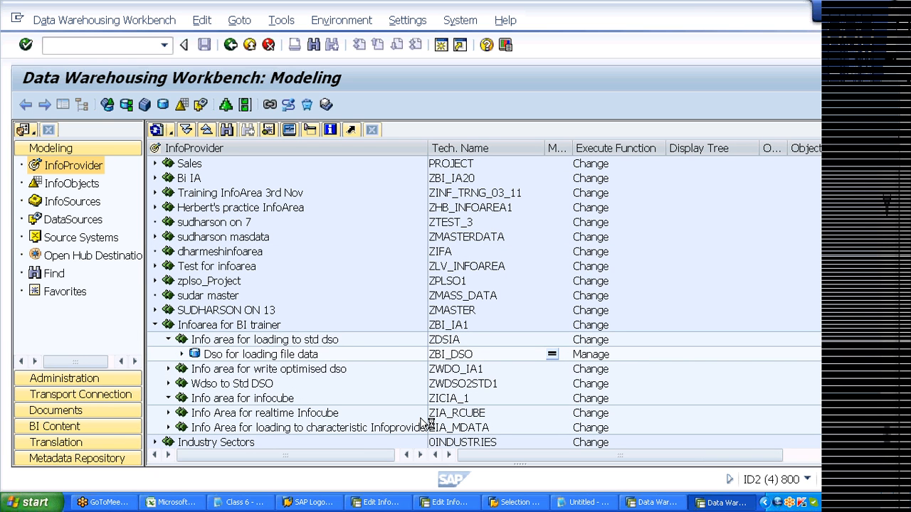
{"action": "left_click", "coordinate": [590, 413]}
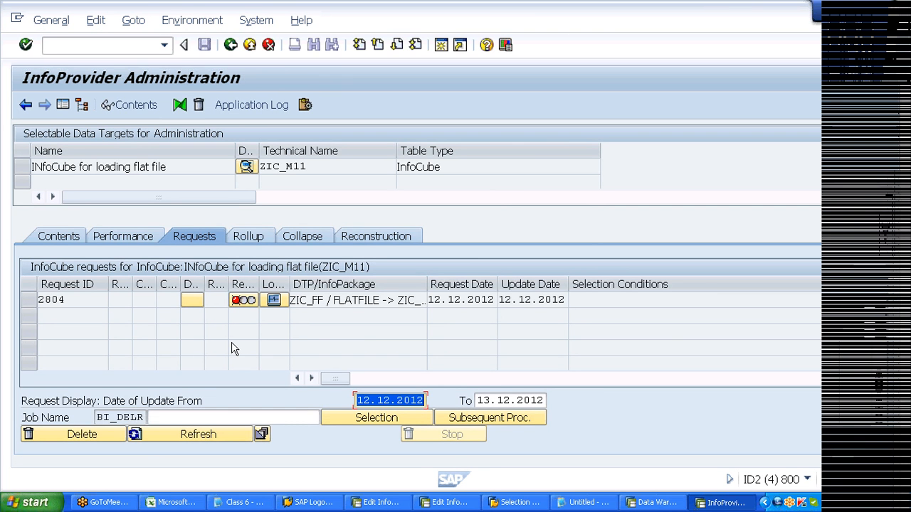
- Select load request 2804 and its ID in the Requests tab, then return to the InfoObject selection list
{"action": "left_click", "coordinate": [50, 300]}
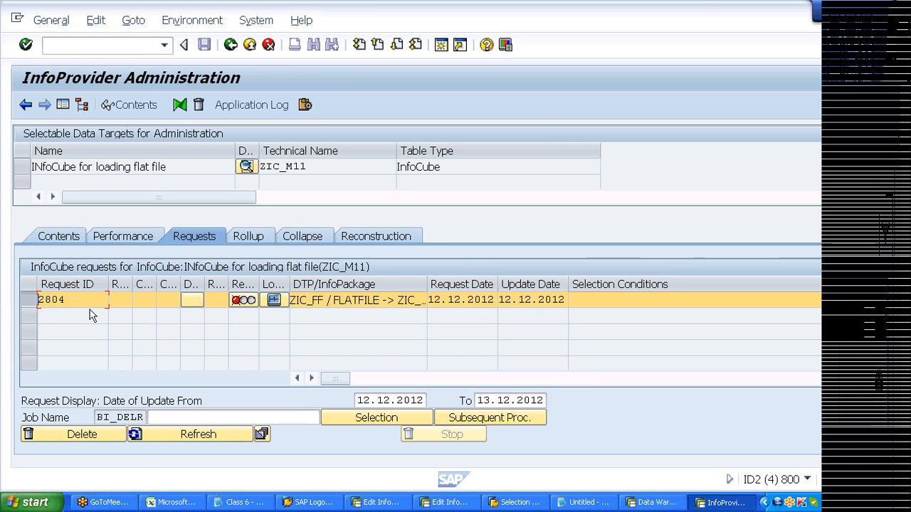
{"action": "key", "text": "shift+Left"}
{"action": "key", "text": "shift+Left"}
{"action": "key", "text": "shift+Left"}
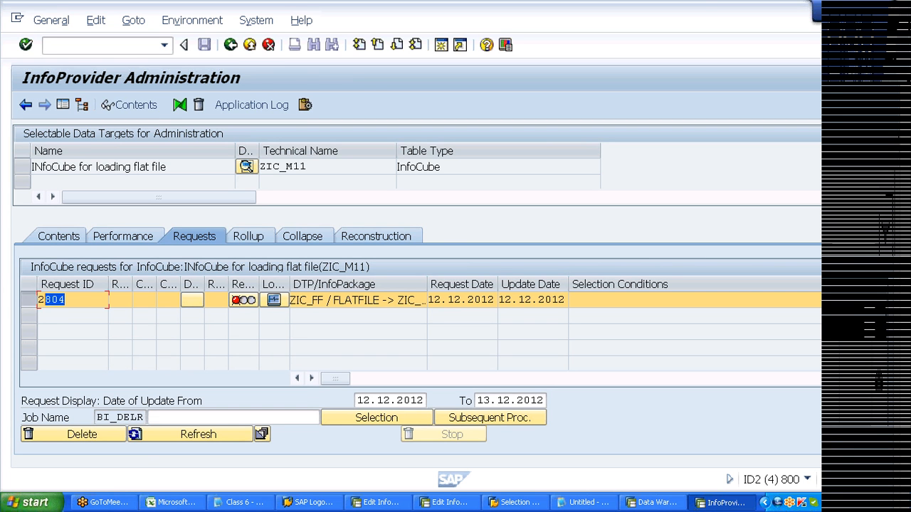
{"action": "left_click_drag", "start_coordinate": [46, 300], "coordinate": [37, 301]}
{"action": "left_click", "coordinate": [66, 301]}
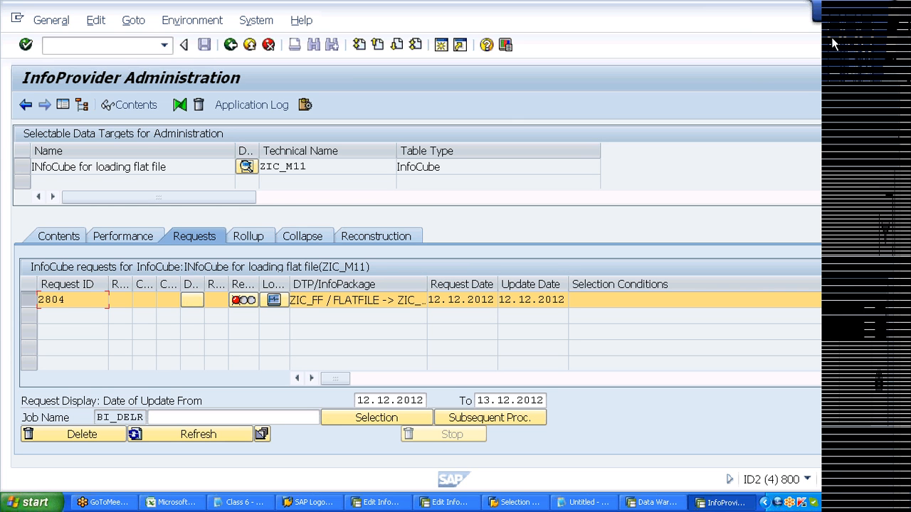
{"action": "key", "text": "alt+Tab"}
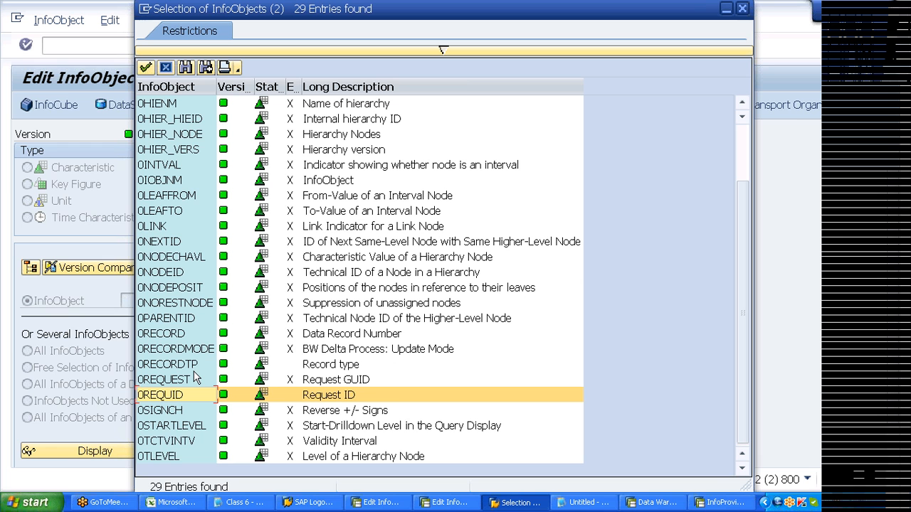
- Close the Selection of InfoObjects list to return to Edit InfoObjects: Start
{"action": "left_click", "coordinate": [165, 68]}
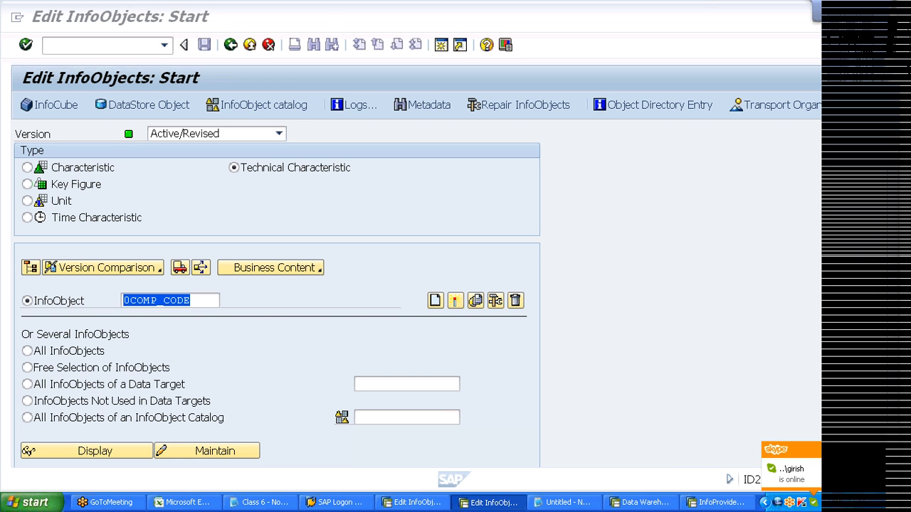
- Try creating InfoObject ZMAT95, dismiss the not-allowed-for-DPA message, and clear the name
{"action": "left_click", "coordinate": [189, 300]}
{"action": "key", "text": "BackSpace"}
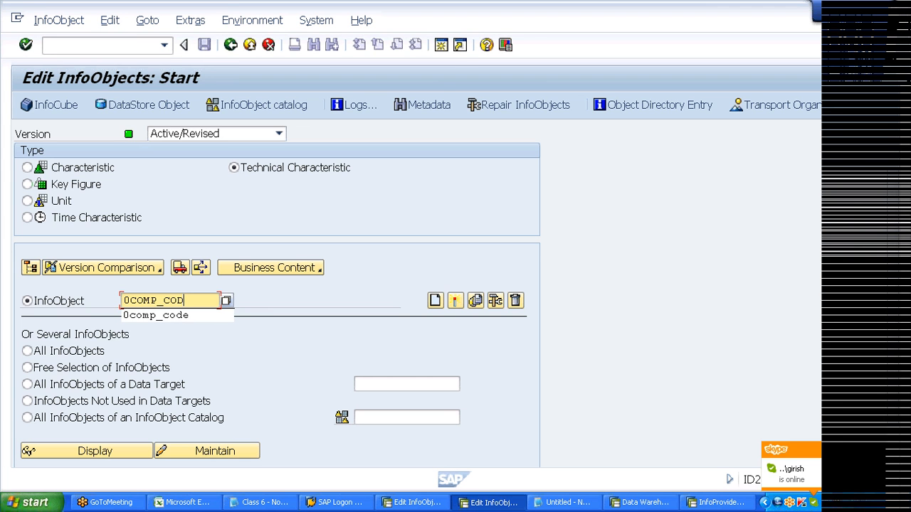
{"action": "key", "text": "BackSpace"}
{"action": "key", "text": "BackSpace"}
{"action": "key", "text": "BackSpace"}
{"action": "key", "text": "BackSpace"}
{"action": "key", "text": "BackSpace"}
{"action": "key", "text": "BackSpace"}
{"action": "key", "text": "BackSpace"}
{"action": "key", "text": "BackSpace"}
{"action": "key", "text": "BackSpace"}
{"action": "type", "text": "zmat95"}
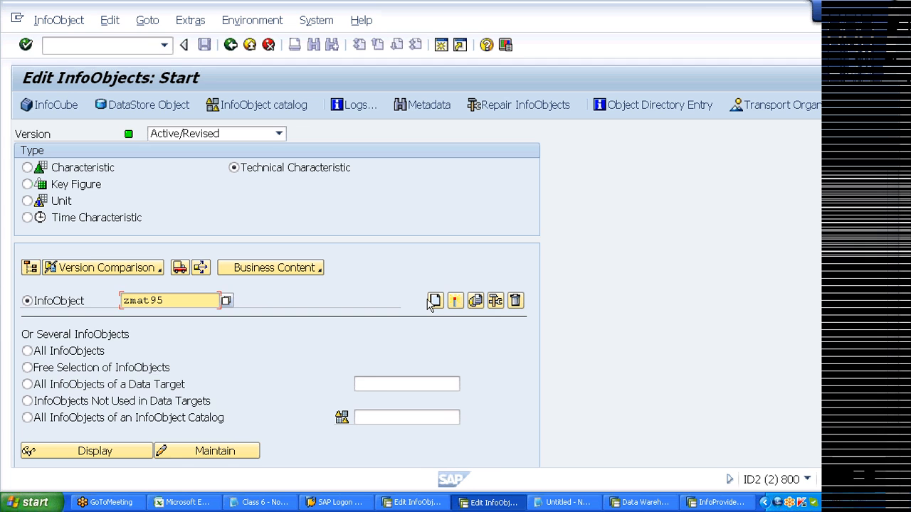
{"action": "left_click", "coordinate": [434, 301]}
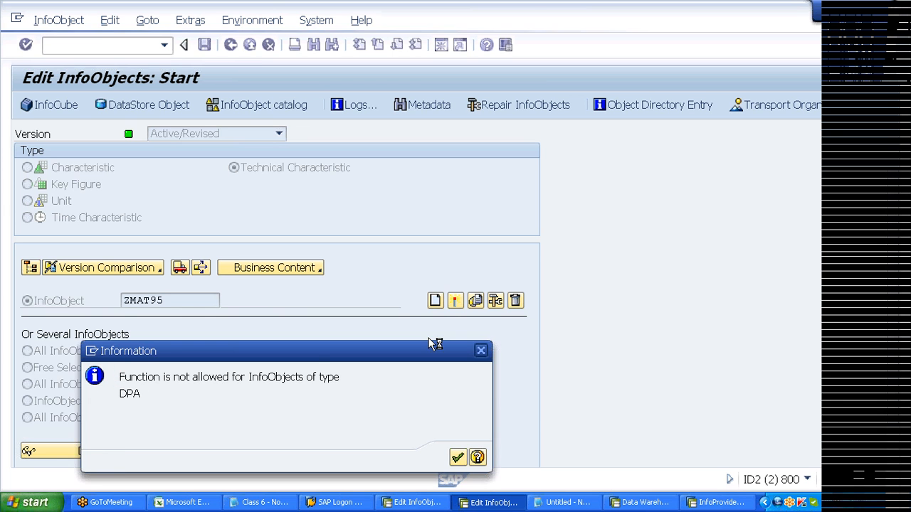
{"action": "key", "text": "Return"}
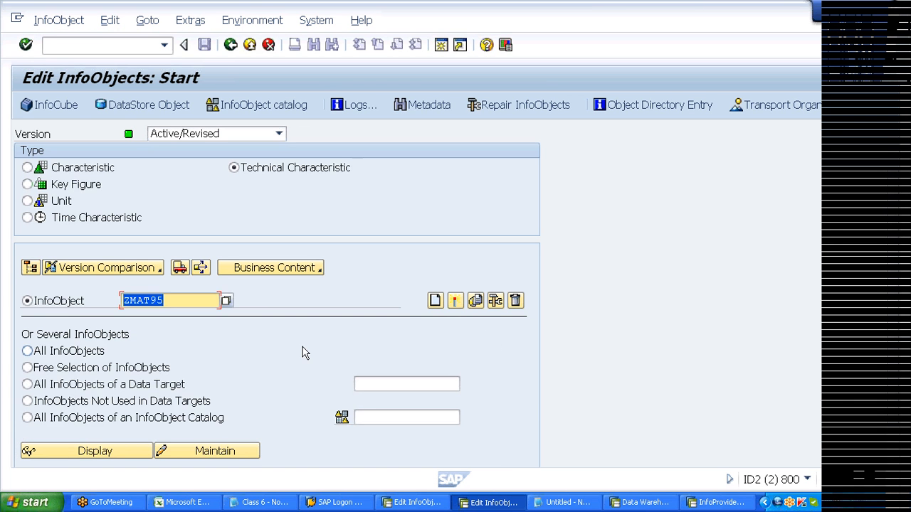
{"action": "key", "text": "Delete"}
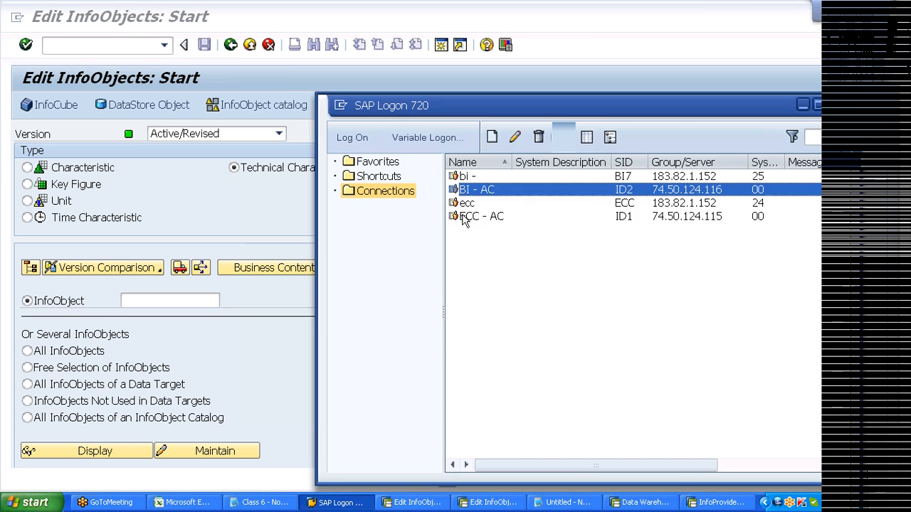
- Log on to ECC - AC in client 800 with the saved user, then run SE11
{"action": "left_click", "coordinate": [464, 216]}
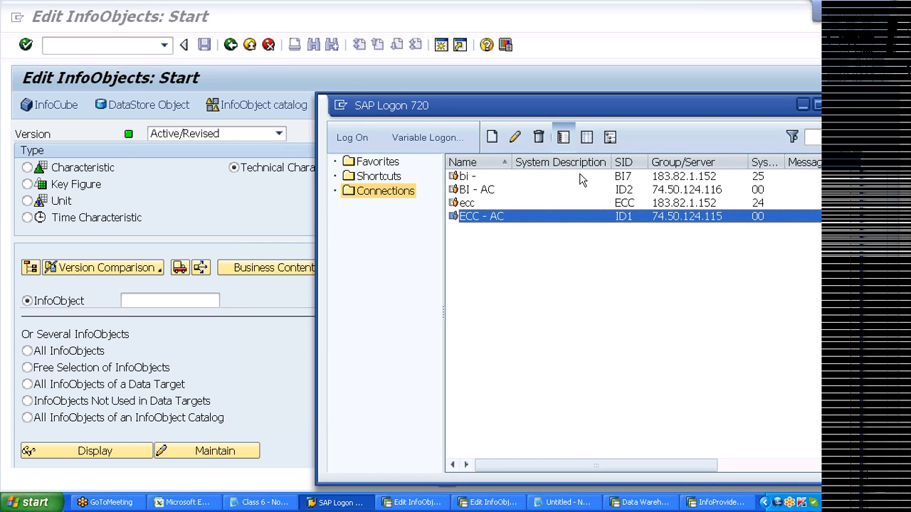
{"action": "key", "text": "Return"}
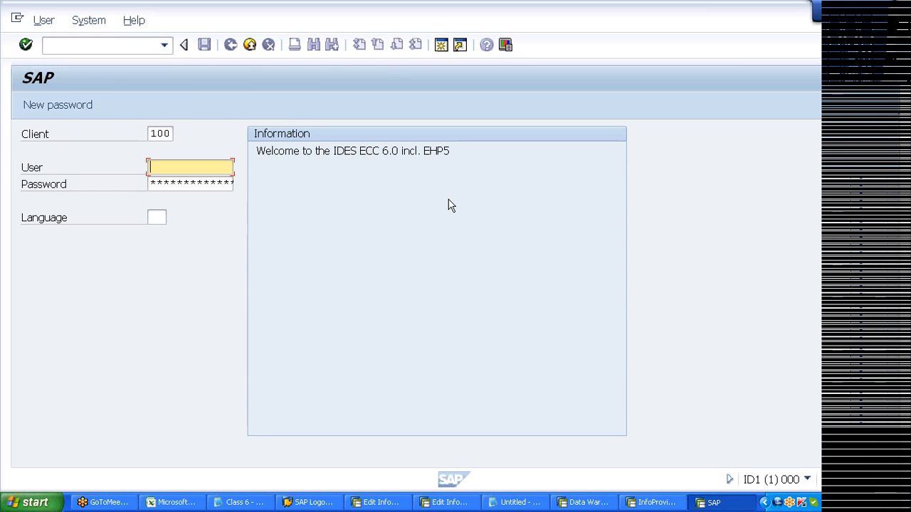
{"action": "left_click", "coordinate": [162, 134]}
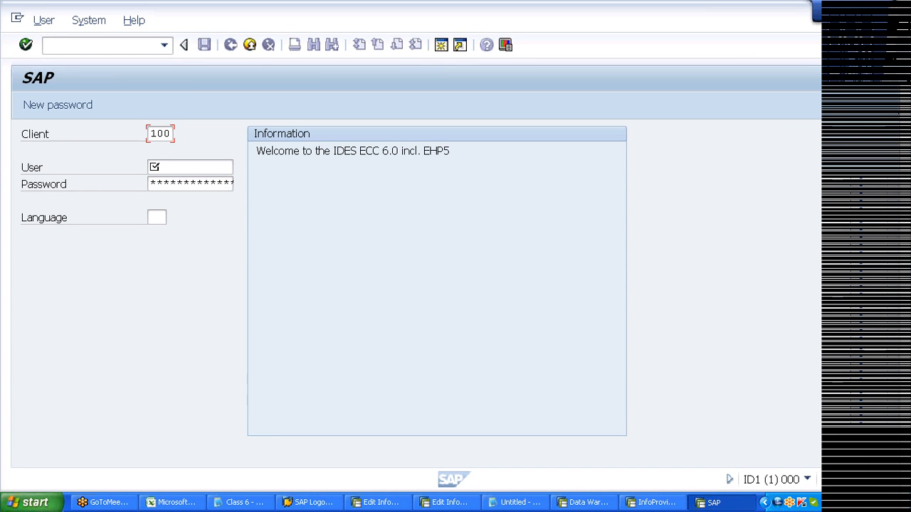
{"action": "type", "text": "800"}
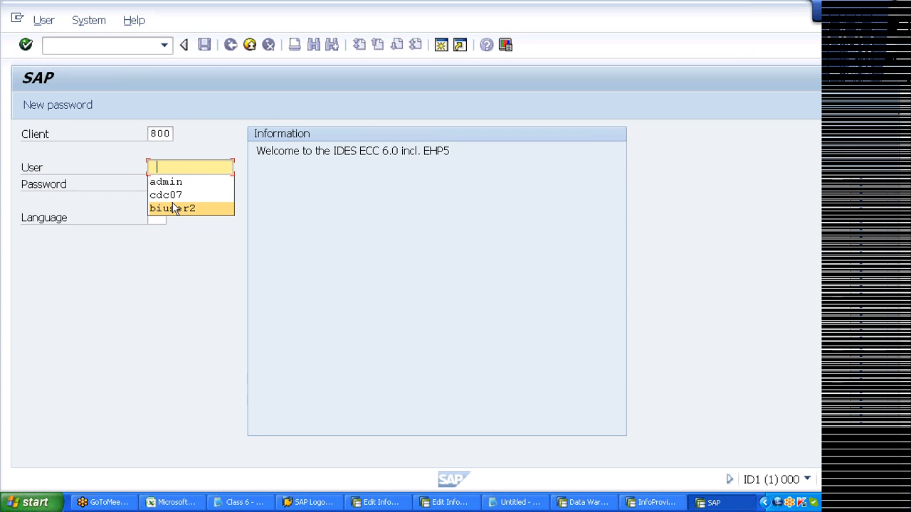
{"action": "left_click", "coordinate": [166, 195]}
{"action": "key", "text": "Tab"}
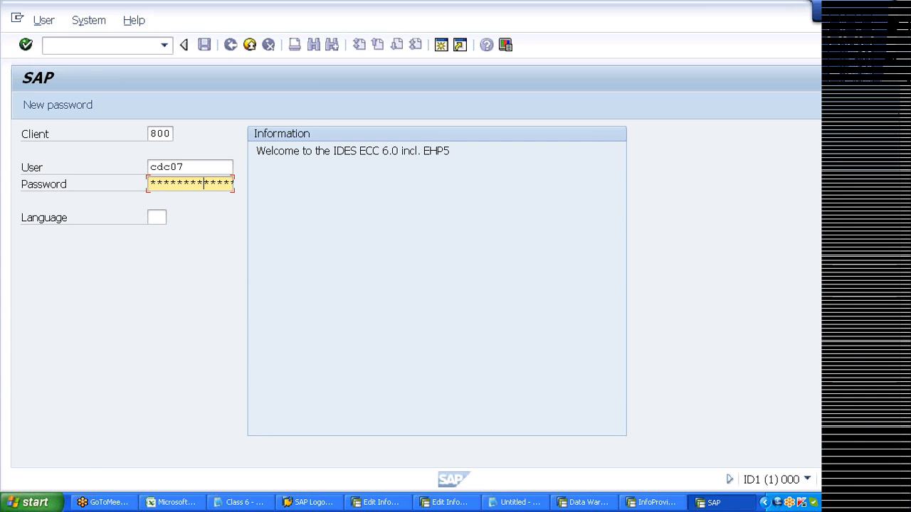
{"action": "key", "text": "Return"}
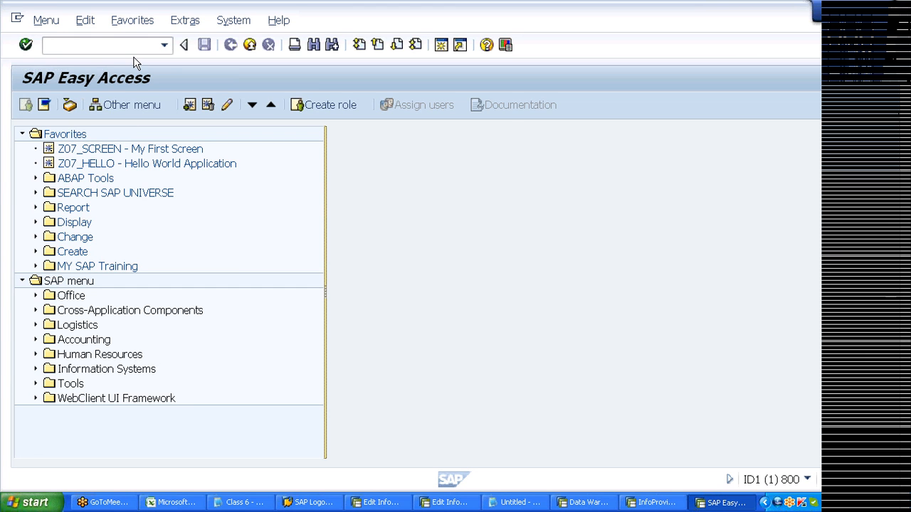
{"action": "type", "text": "se11"}
{"action": "key", "text": "Return"}
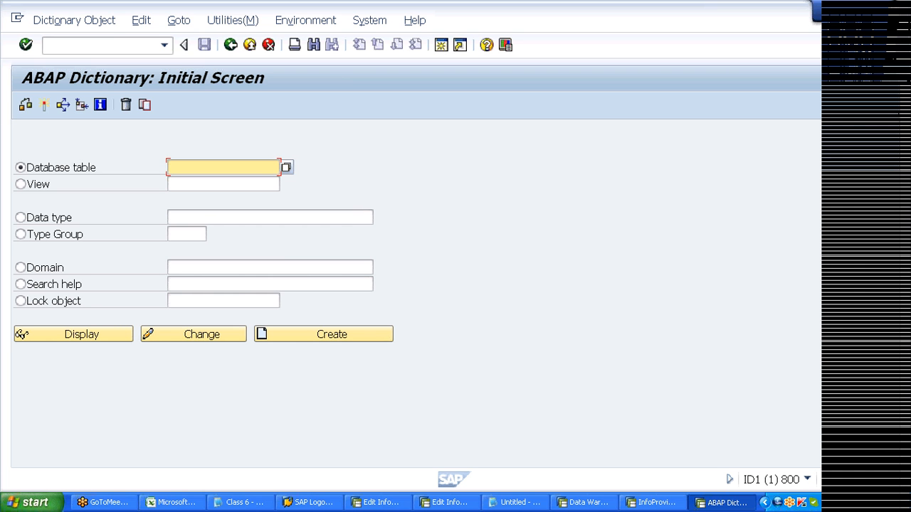
- Display the ABAP Dictionary definition of table MARA, then return to the Data Warehousing Workbench
{"action": "type", "text": "mara"}
{"action": "left_click", "coordinate": [82, 337]}
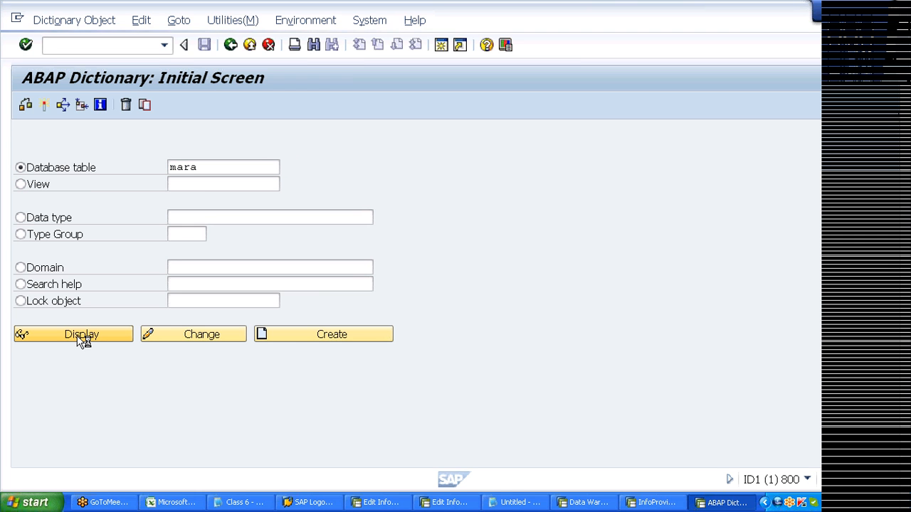
{"action": "left_click", "coordinate": [585, 502]}
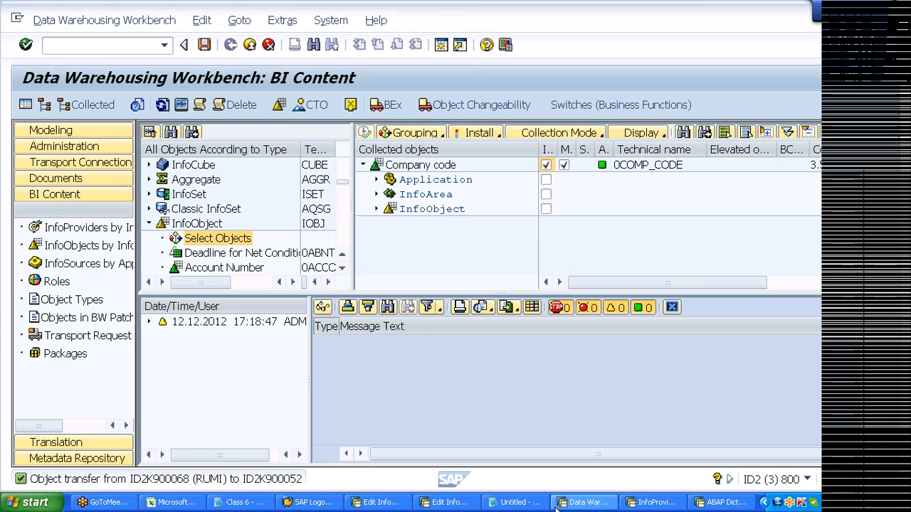
- Add the note 'Side Tcode -- SE11 -- table -- MARA' in Notepad, then return to the MARA display
{"action": "left_click", "coordinate": [520, 502]}
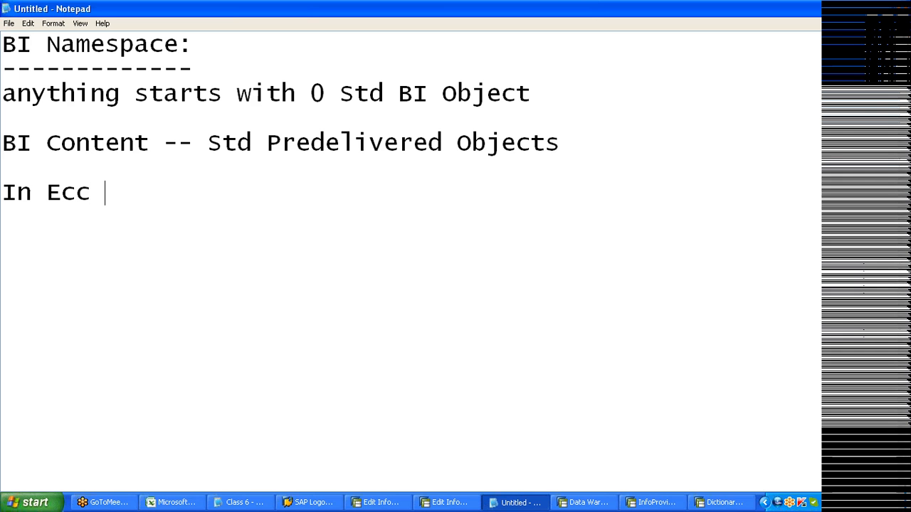
{"action": "type", "text": "Side Tcode -- SE11  -- table -- MARA"}
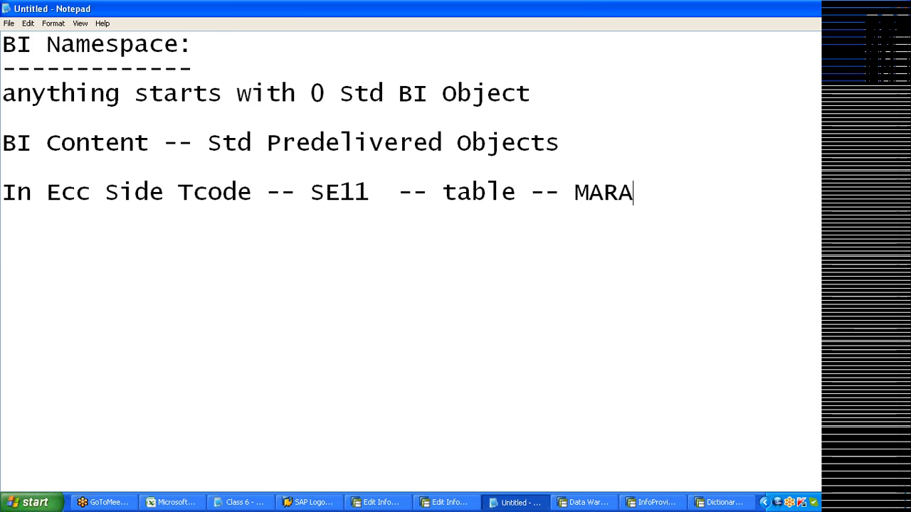
{"action": "key", "text": "alt+Tab"}
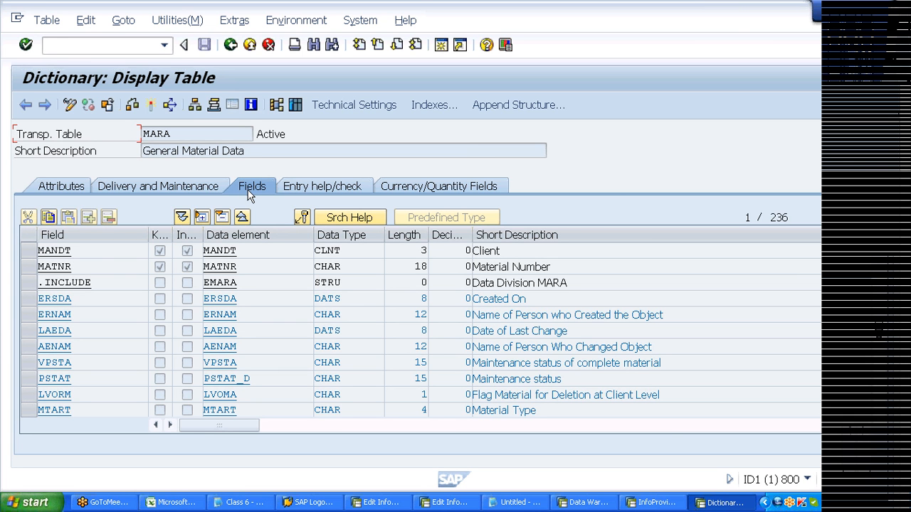
- Page and scroll through MARA's Fields tab down to the BRGEW, NTGEW and GEWEI rows
{"action": "left_click", "coordinate": [778, 217]}
{"action": "left_click", "coordinate": [230, 298]}
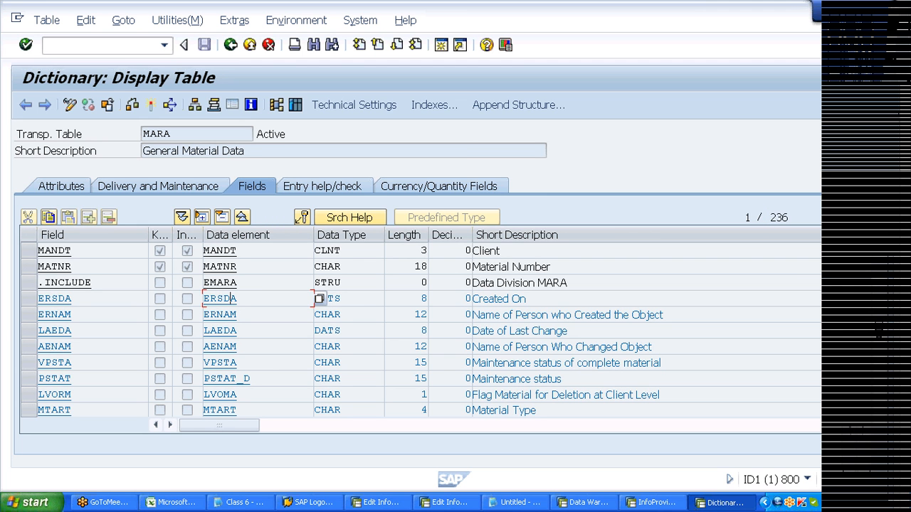
{"action": "key", "text": "Page_Down"}
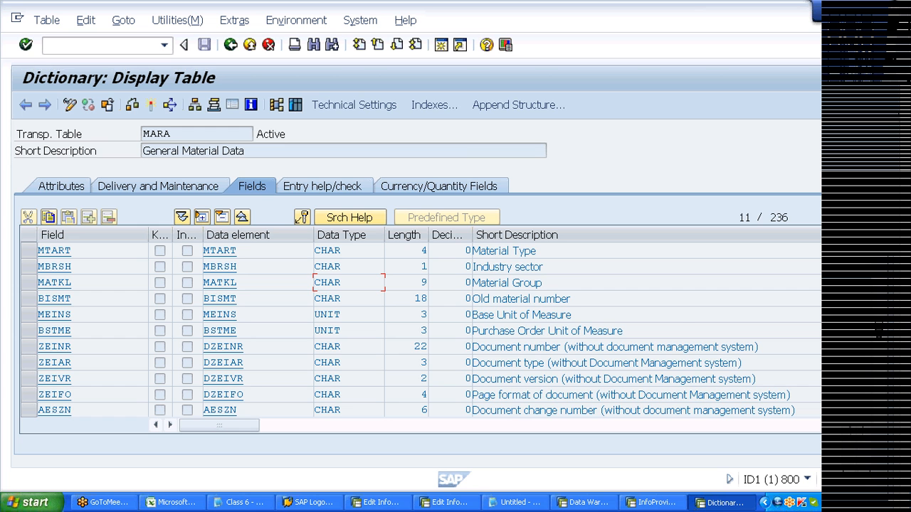
{"action": "key", "text": "Page_Up"}
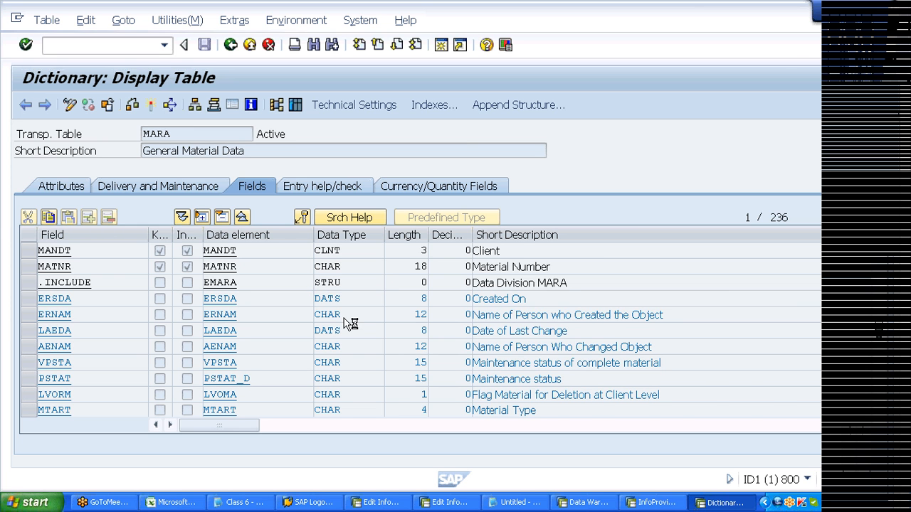
{"action": "scroll", "coordinate": [344, 318], "scroll_direction": "down", "scroll_amount": 1}
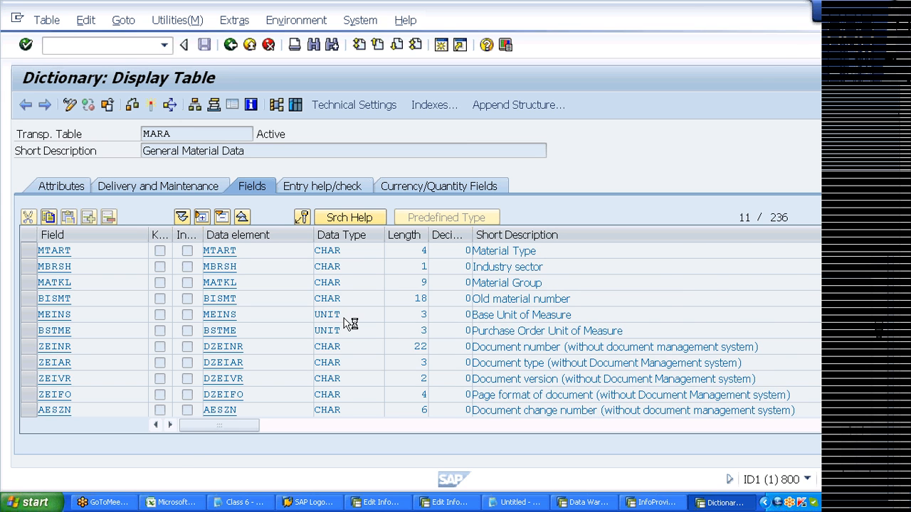
{"action": "scroll", "coordinate": [343, 318], "scroll_direction": "down", "scroll_amount": 3}
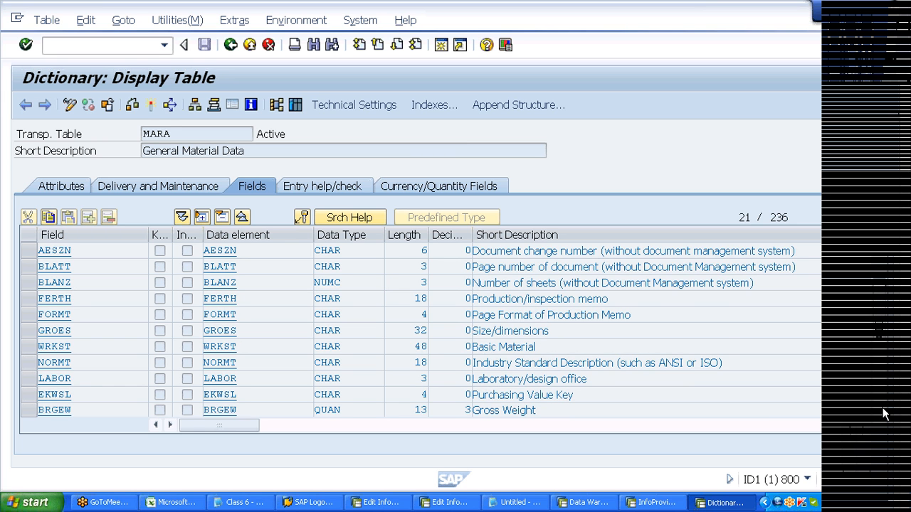
{"action": "scroll", "coordinate": [882, 414], "scroll_direction": "down", "scroll_amount": 1}
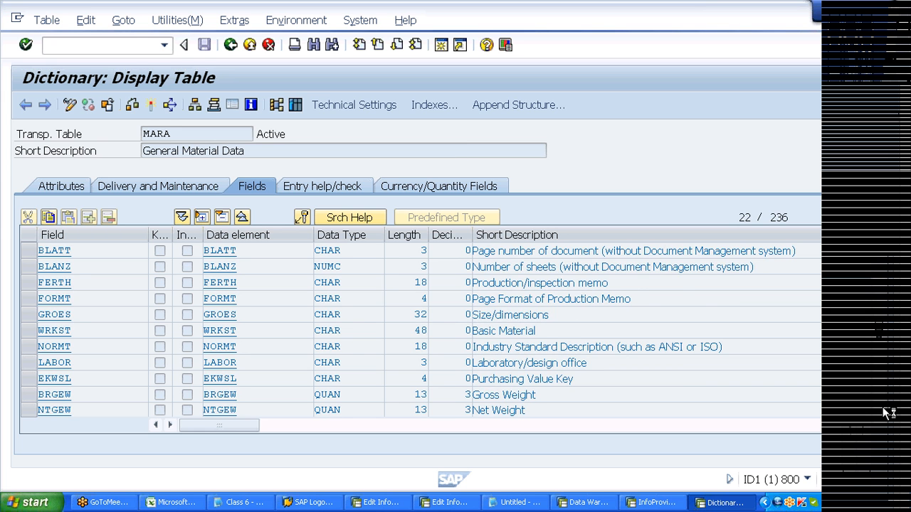
{"action": "scroll", "coordinate": [882, 414], "scroll_direction": "down", "scroll_amount": 3}
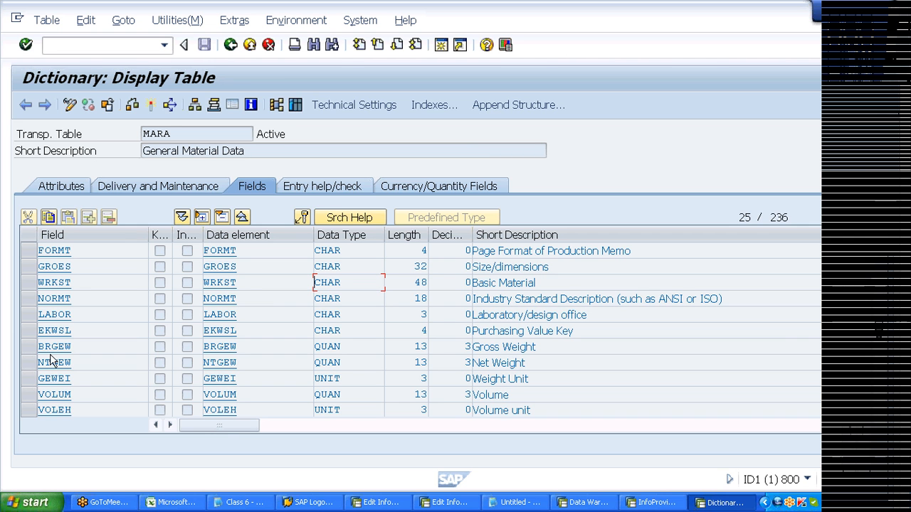
- Highlight the BRGEW, NTGEW and GEWEI rows and BRGEW's QUAN type, then the VOLUM and VOLEH rows
{"action": "left_click_drag", "start_coordinate": [28, 347], "coordinate": [30, 378]}
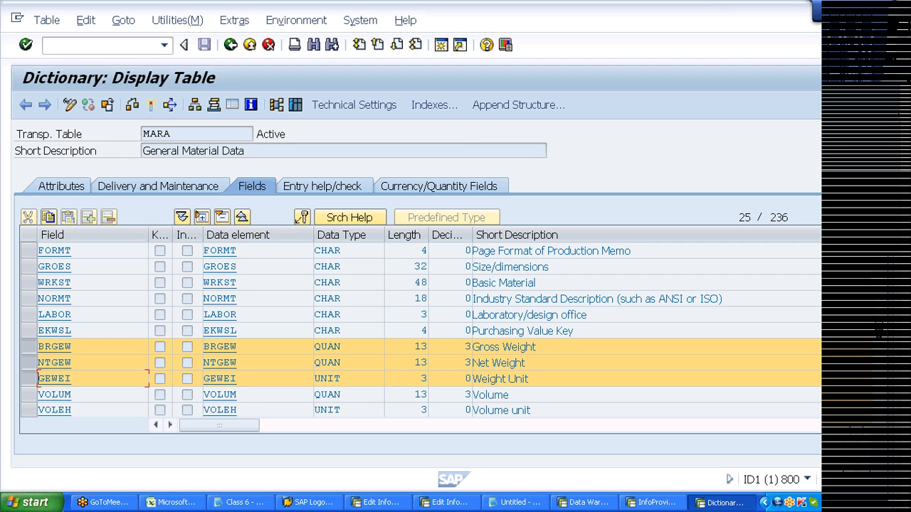
{"action": "left_click_drag", "start_coordinate": [341, 347], "coordinate": [314, 347]}
{"action": "left_click", "coordinate": [314, 348]}
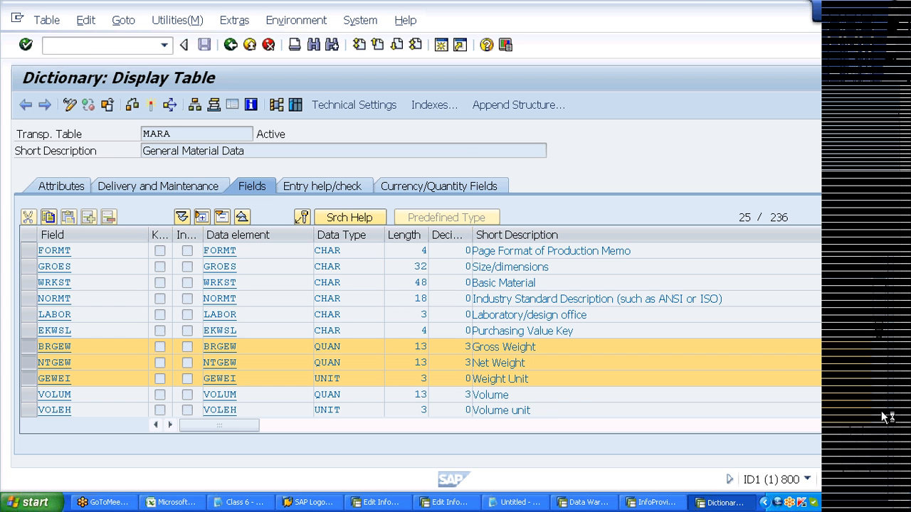
{"action": "scroll", "coordinate": [39, 370], "scroll_direction": "down", "scroll_amount": 1}
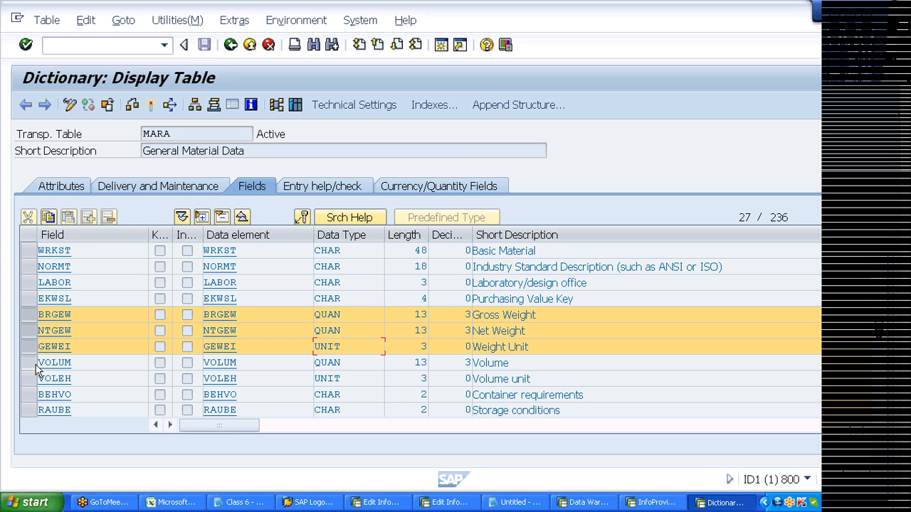
{"action": "left_click_drag", "start_coordinate": [28, 364], "coordinate": [25, 382]}
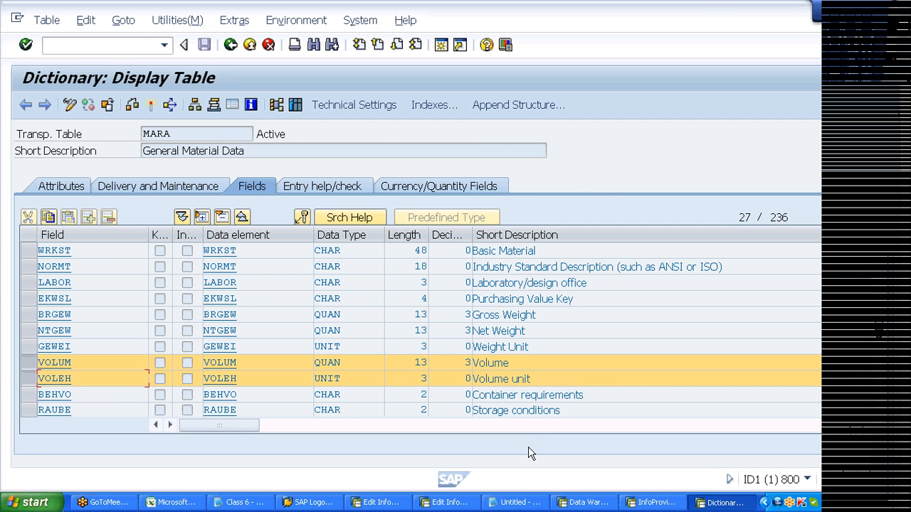
- In Notepad, add the line 2000 and label the example quantities as 1000 cc and 2000 l
{"action": "left_click", "coordinate": [516, 502]}
{"action": "type", "text": "2000"}
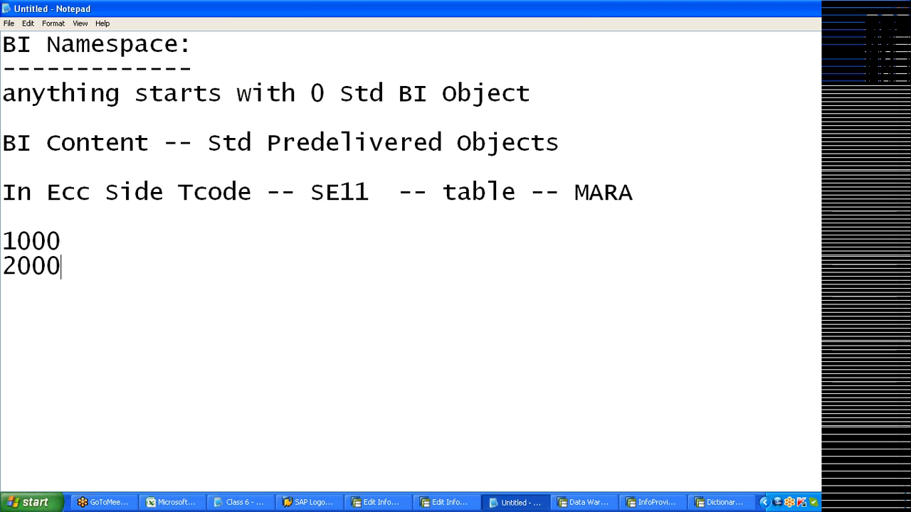
{"action": "key", "text": "Up"}
{"action": "type", "text": "cc"}
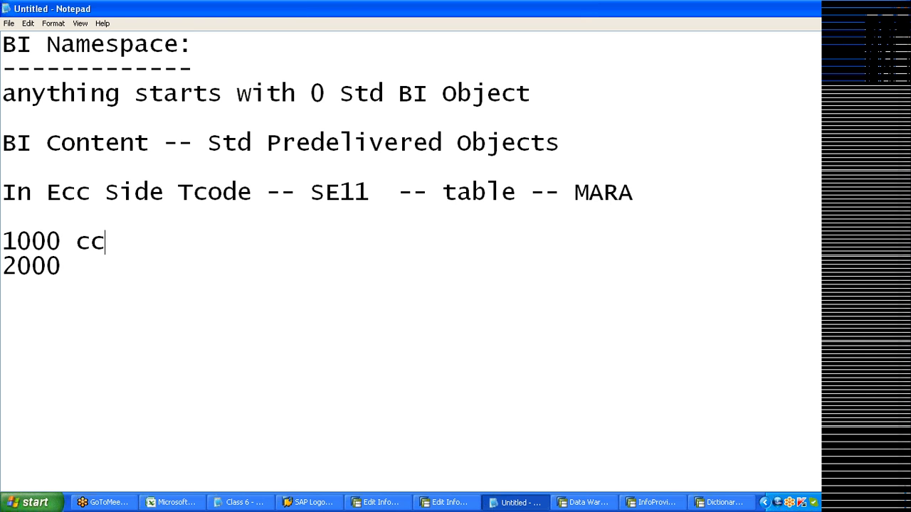
{"action": "key", "text": "Down"}
{"action": "type", "text": "l"}
- On the Currency/Quantity Fields tab, highlight VOLEH as VOLUM's reference unit, then return to Fields
{"action": "left_click", "coordinate": [876, 10]}
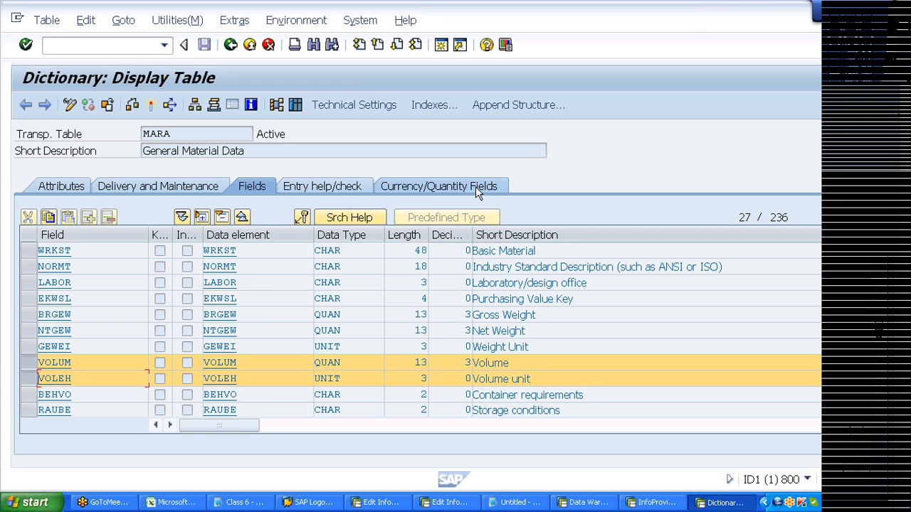
{"action": "left_click", "coordinate": [417, 190]}
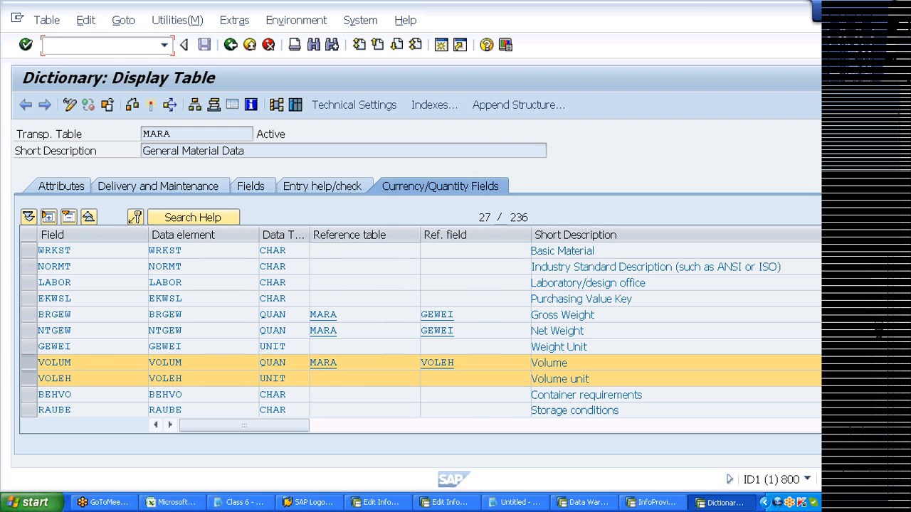
{"action": "left_click", "coordinate": [39, 378]}
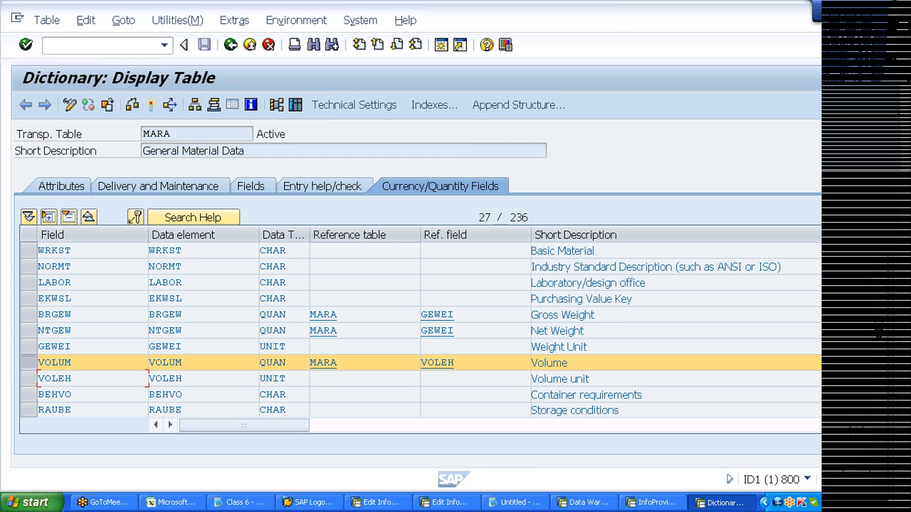
{"action": "left_click_drag", "start_coordinate": [455, 363], "coordinate": [420, 362]}
{"action": "left_click", "coordinate": [420, 362]}
{"action": "left_click", "coordinate": [248, 191]}
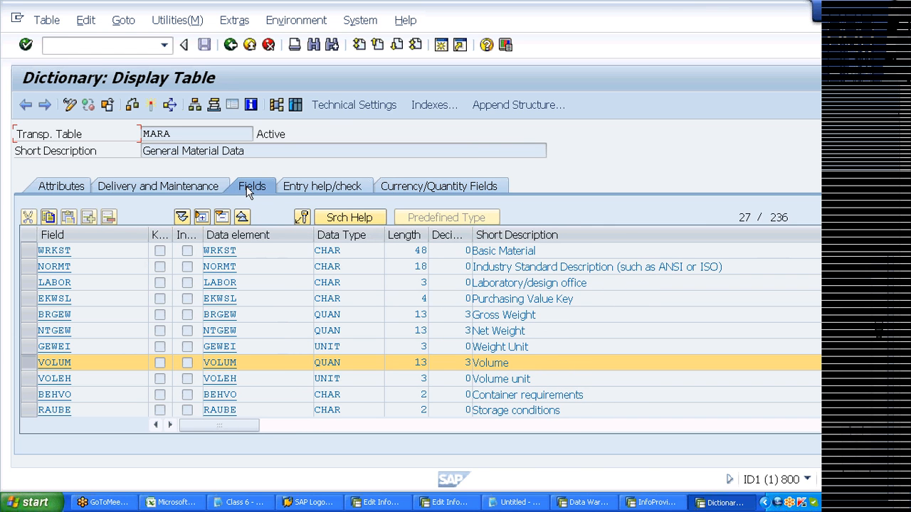
- Clear the Volume highlight and select the BRGEW, NTGEW and GEWEI rows, pointing out the QUAN type
{"action": "left_click", "coordinate": [28, 365]}
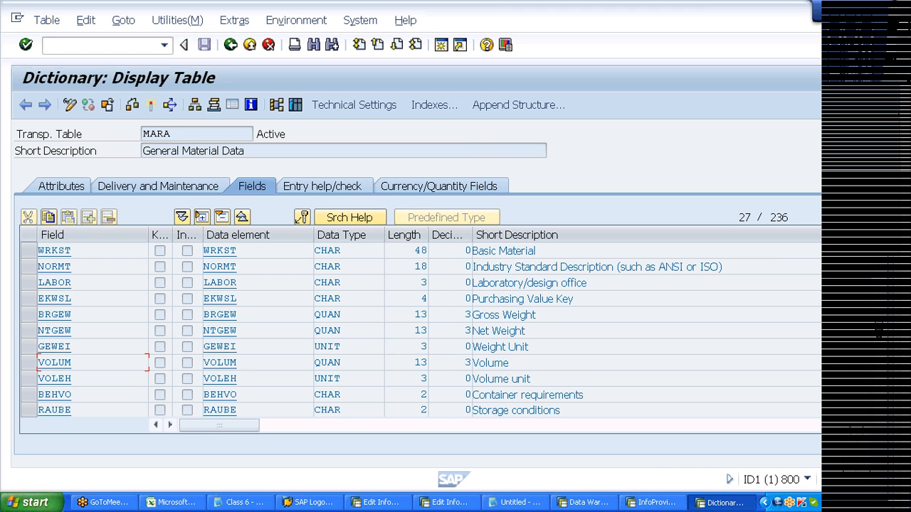
{"action": "left_click_drag", "start_coordinate": [28, 315], "coordinate": [33, 331]}
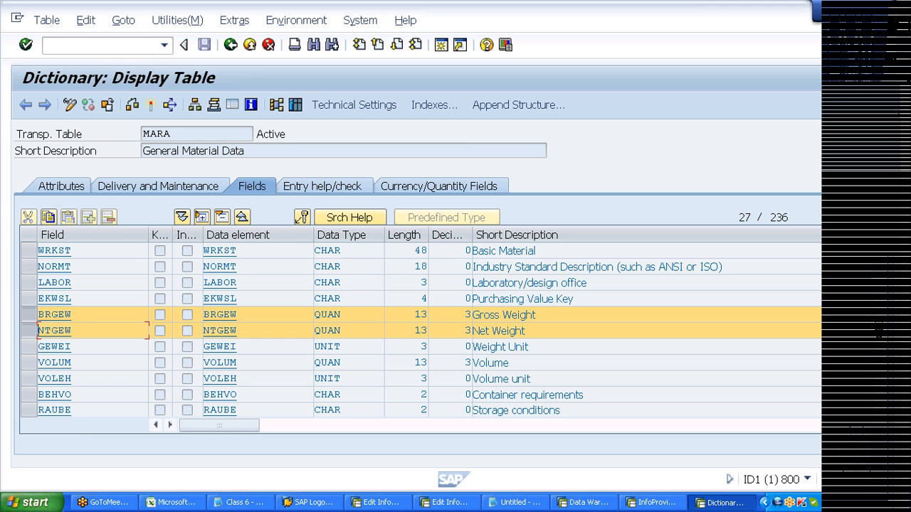
{"action": "mouse_move", "coordinate": [327, 314]}
{"action": "left_mouse_down"}
{"action": "mouse_move", "coordinate": [342, 314]}
{"action": "mouse_move", "coordinate": [321, 315]}
{"action": "left_mouse_up"}
{"action": "left_click", "coordinate": [315, 314]}
{"action": "left_click", "coordinate": [27, 347]}
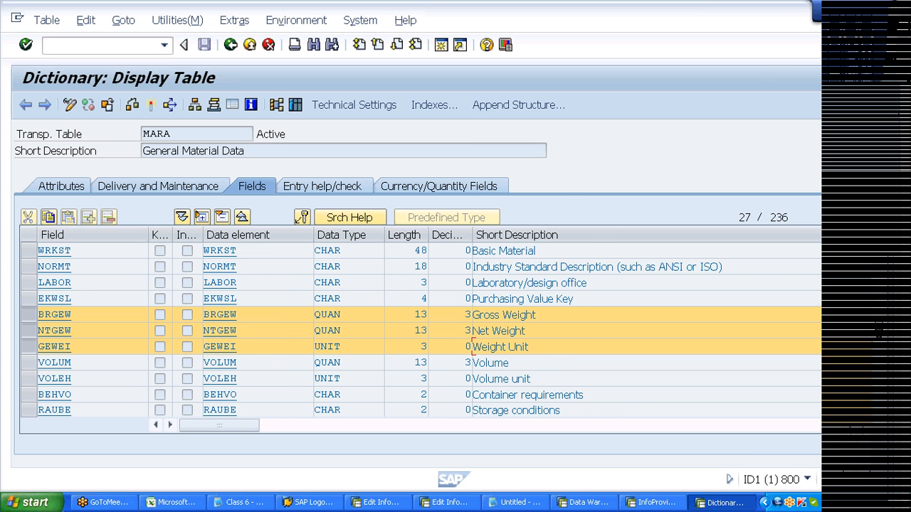
- Show the Currency/Quantity Fields tab with GEWEI as weight reference unit, deselecting the GEWEI and NTGEW rows
{"action": "left_click", "coordinate": [410, 187]}
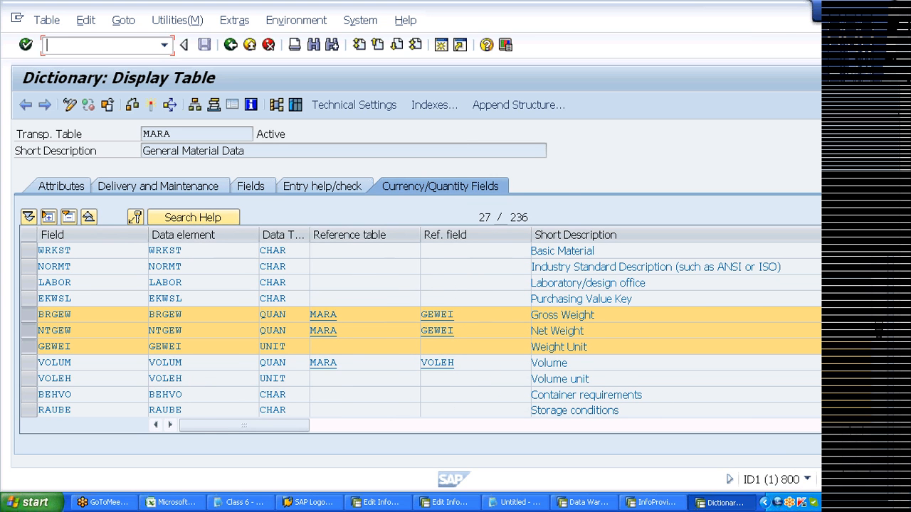
{"action": "left_click", "coordinate": [29, 347]}
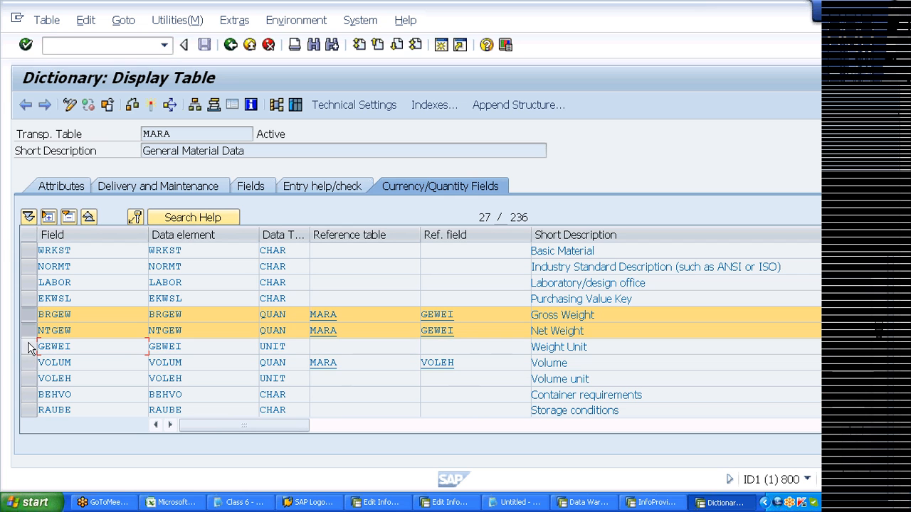
{"action": "left_click", "coordinate": [29, 331]}
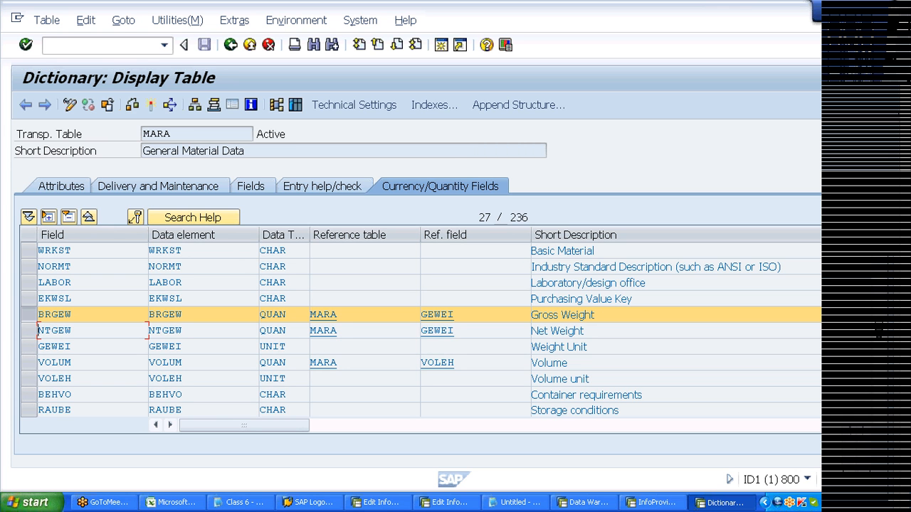
- Switch to Edit InfoObjects: Start and choose Key Figure as the InfoObject type
{"action": "key", "text": "alt+Tab"}
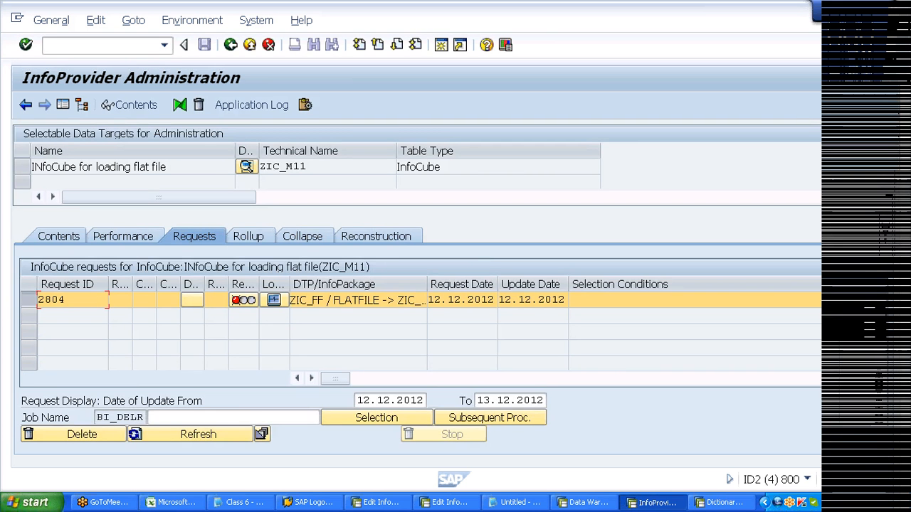
{"action": "key", "text": "alt+Tab"}
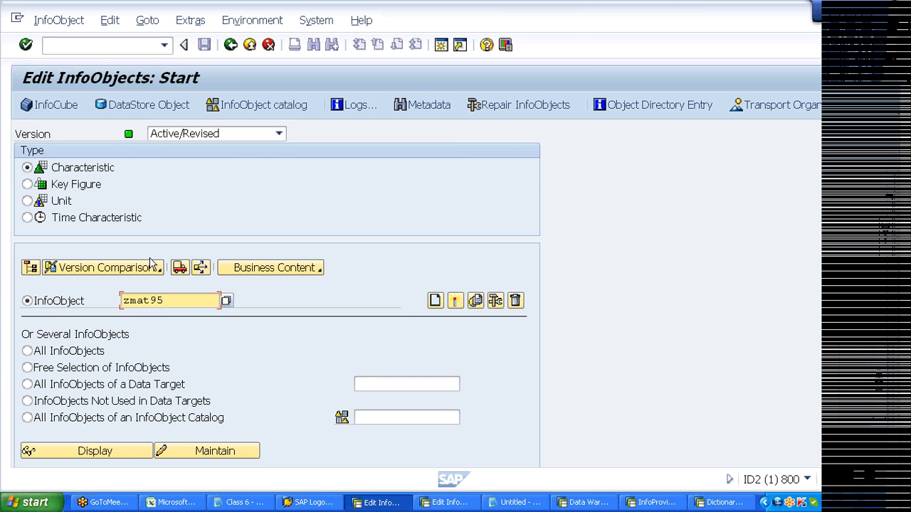
{"action": "left_click", "coordinate": [87, 185]}
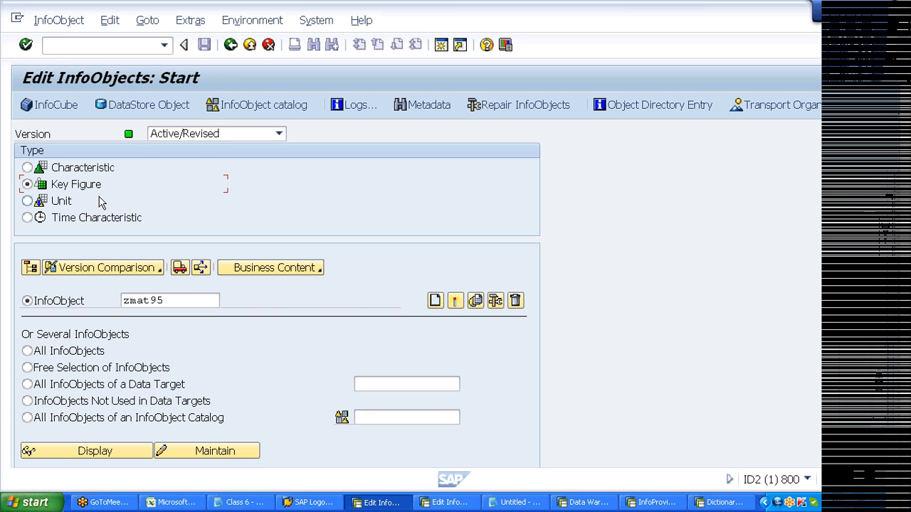
{"action": "key", "text": "Up"}
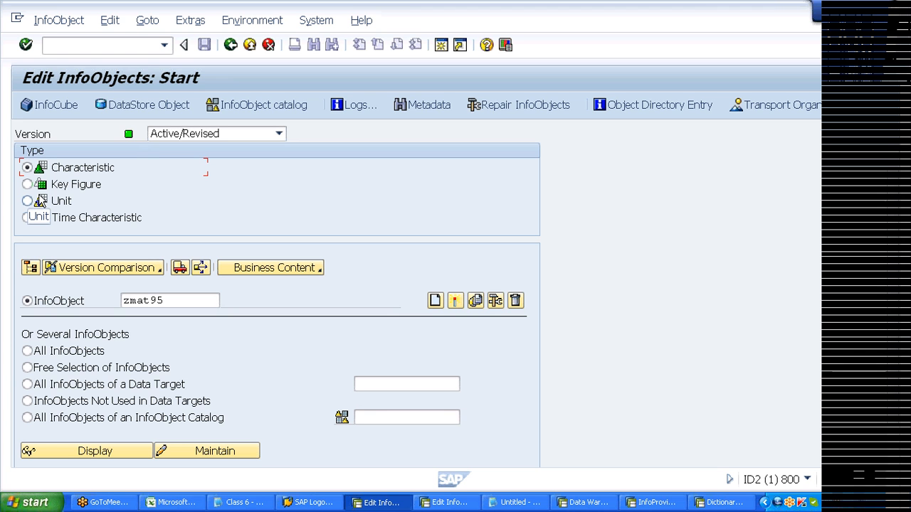
{"action": "key", "text": "Down"}
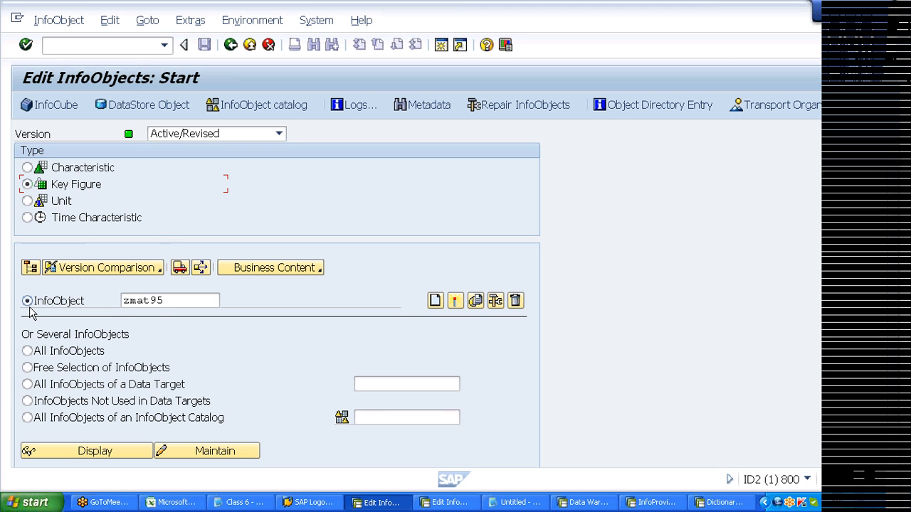
- Clear the old InfoObject name zmat95 and open the InfoObject value help list
{"action": "left_click", "coordinate": [162, 301]}
{"action": "key", "text": "BackSpace"}
{"action": "key", "text": "BackSpace"}
{"action": "key", "text": "BackSpace"}
{"action": "key", "text": "BackSpace"}
{"action": "key", "text": "BackSpace"}
{"action": "key", "text": "BackSpace"}
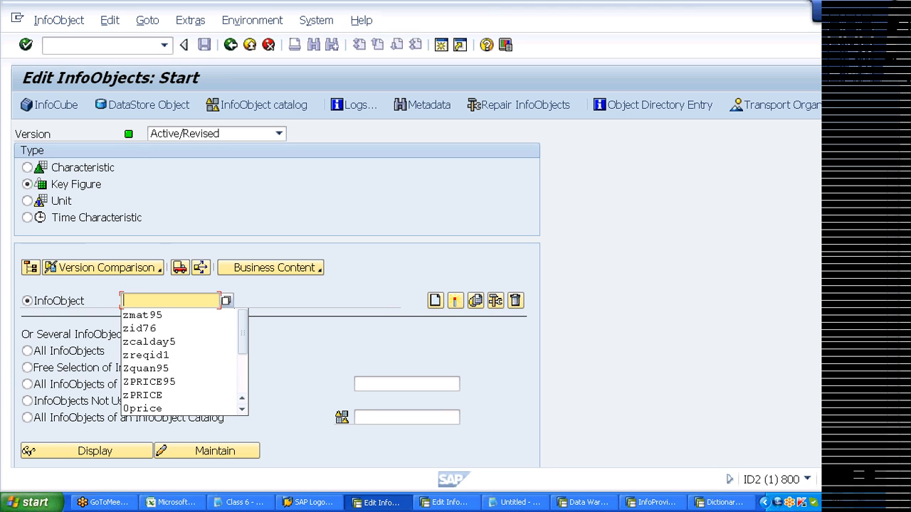
{"action": "left_click", "coordinate": [298, 300]}
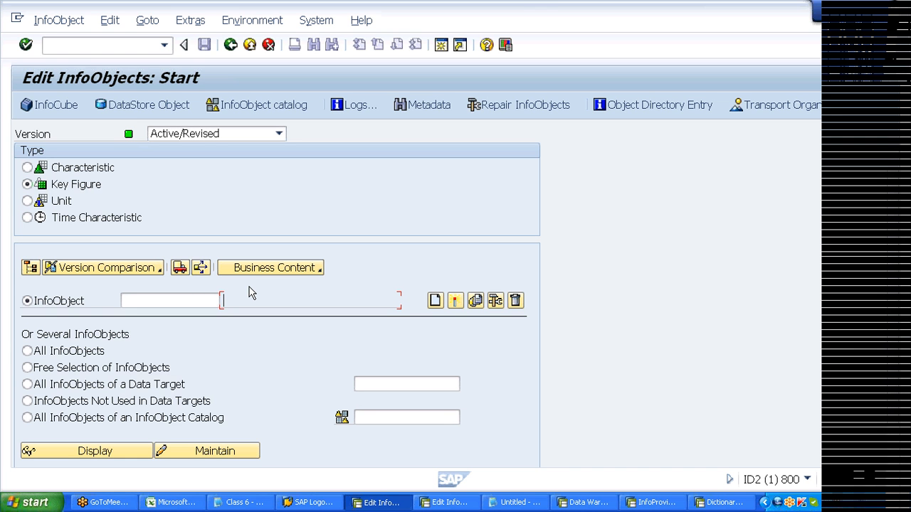
{"action": "left_click", "coordinate": [219, 300]}
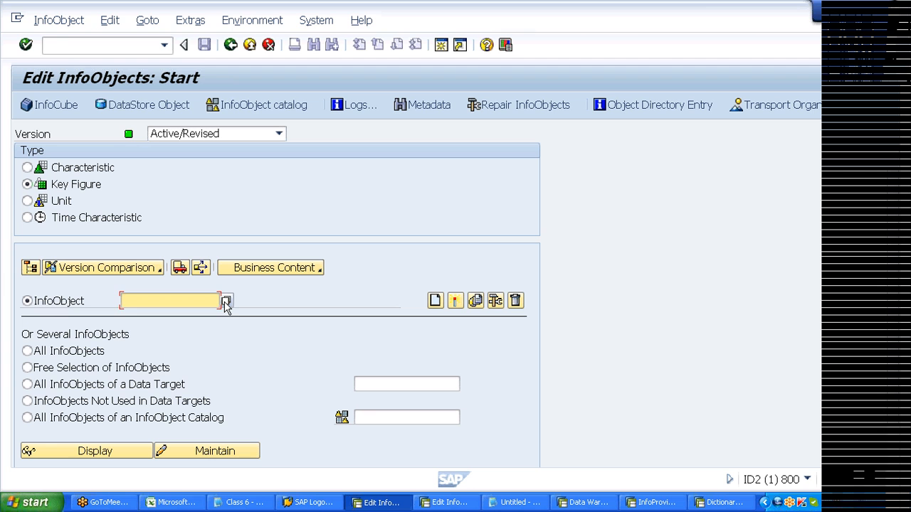
{"action": "left_click", "coordinate": [226, 301]}
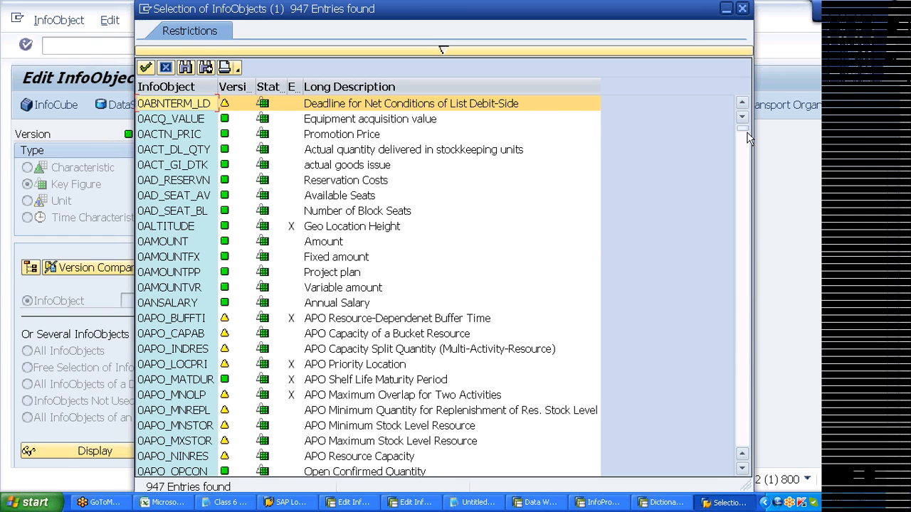
- Scroll the key figure value list, then use Find to search for 0QUANTITY
{"action": "left_click", "coordinate": [399, 135]}
{"action": "left_click", "coordinate": [323, 243]}
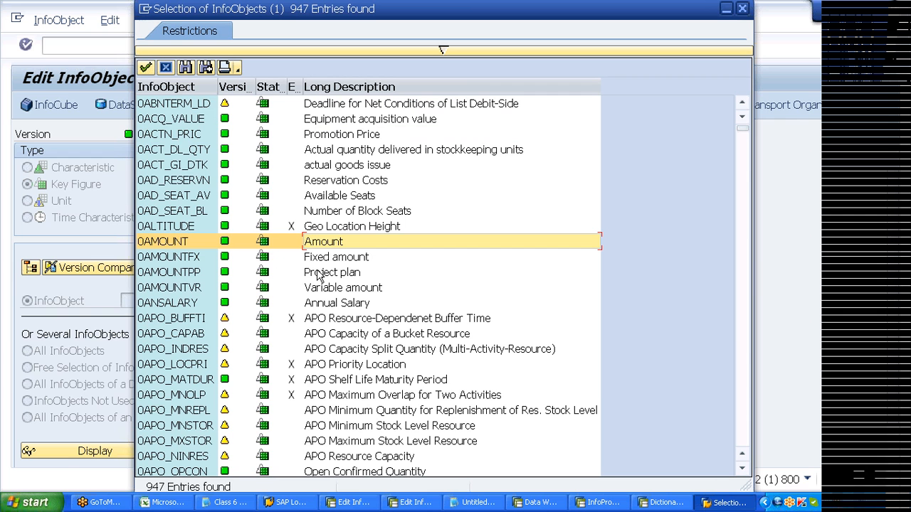
{"action": "left_click", "coordinate": [363, 470]}
{"action": "left_click", "coordinate": [365, 457]}
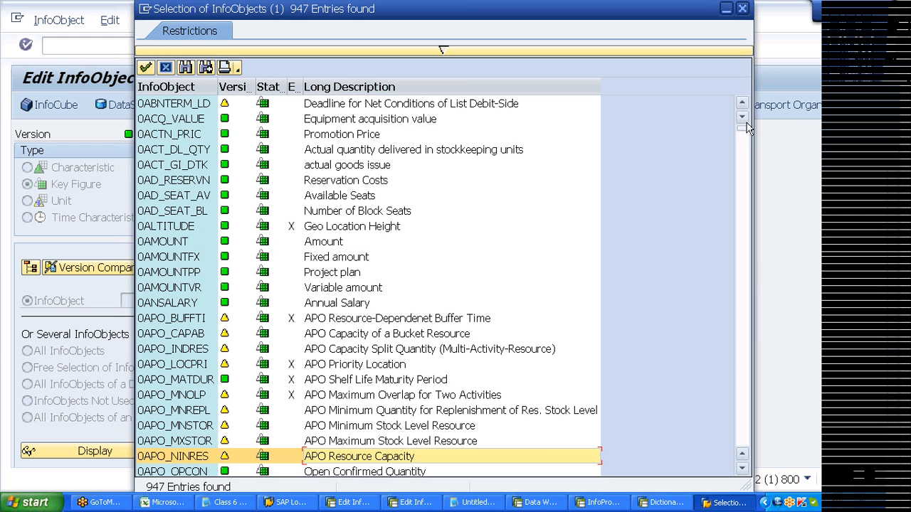
{"action": "left_click_drag", "start_coordinate": [742, 129], "coordinate": [743, 172]}
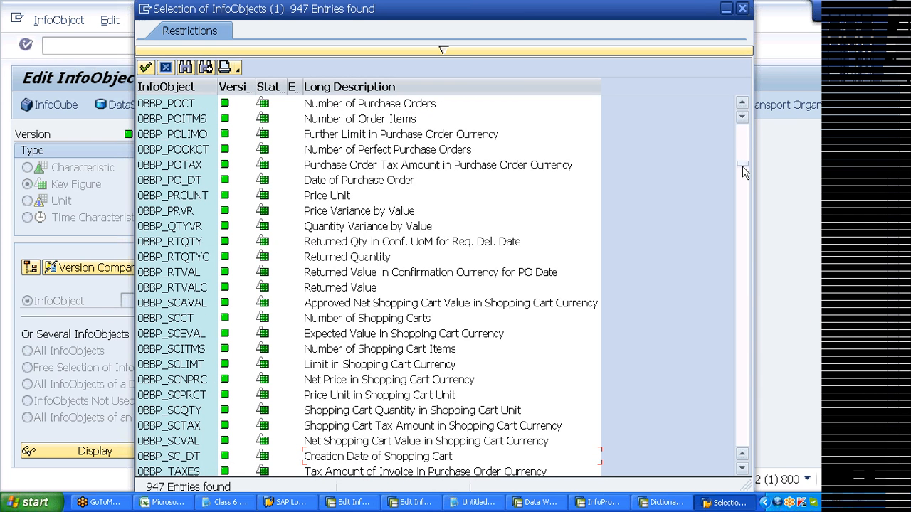
{"action": "left_click_drag", "start_coordinate": [742, 166], "coordinate": [743, 213]}
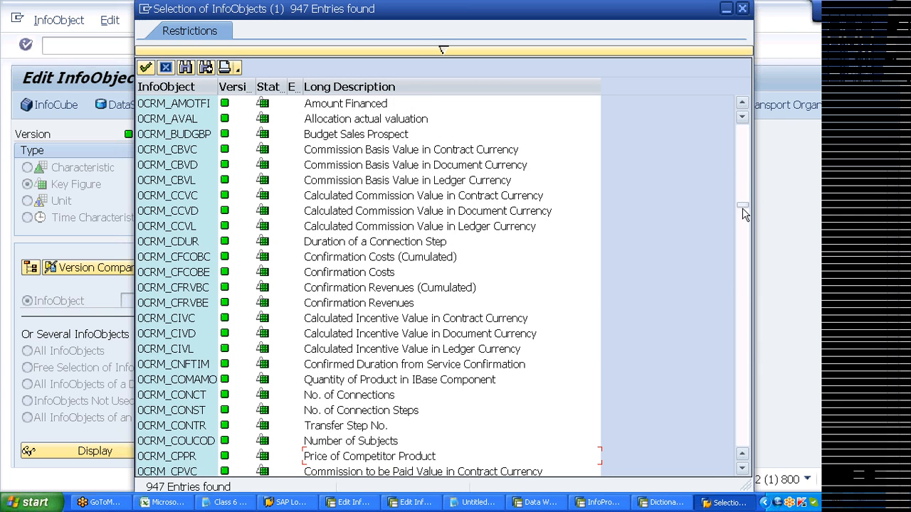
{"action": "left_click_drag", "start_coordinate": [742, 208], "coordinate": [739, 282]}
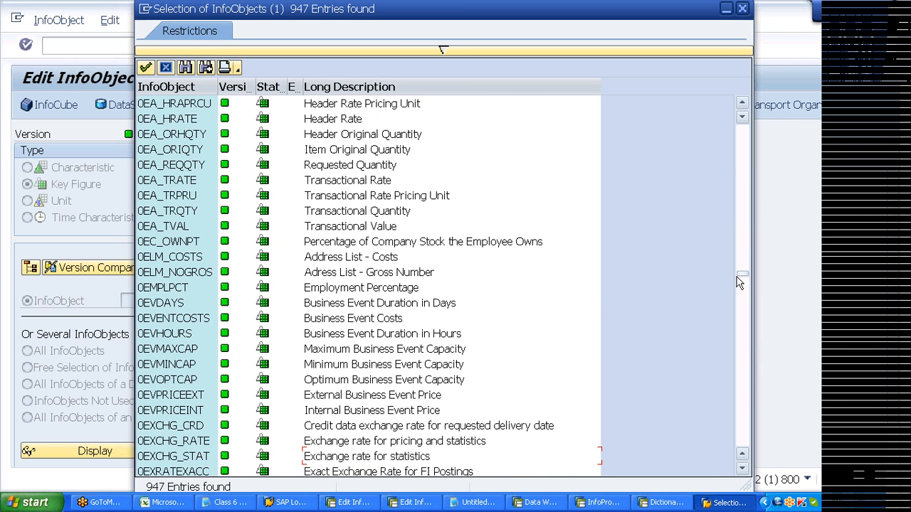
{"action": "left_click", "coordinate": [185, 69]}
{"action": "type", "text": "0quan"}
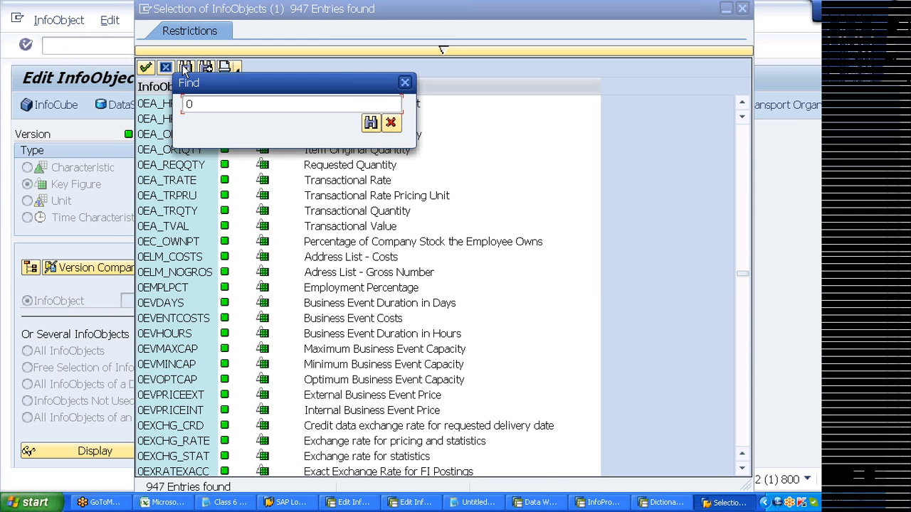
{"action": "type", "text": "tiy"}
{"action": "key", "text": "Return"}
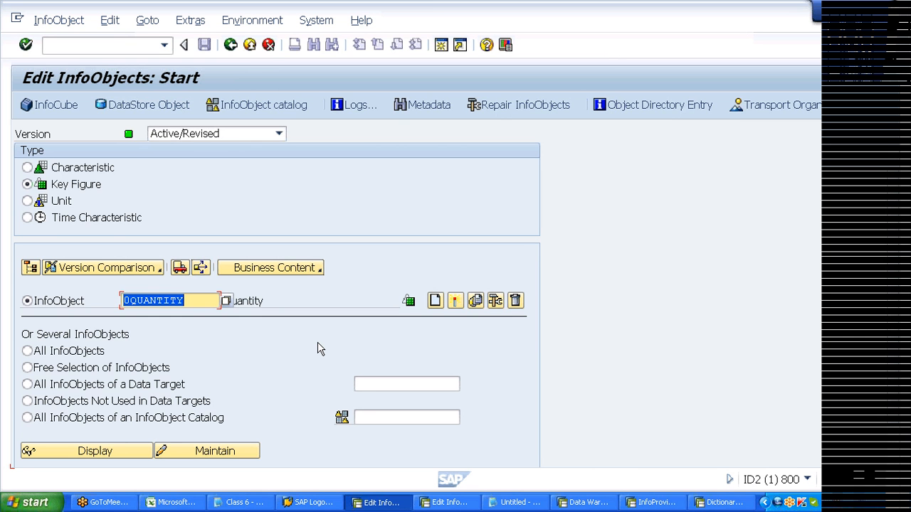
- Display key figure 0QUANTITY (Quantity, QUAN, unit 0UNIT) and switch it to change mode
{"action": "left_click", "coordinate": [123, 456]}
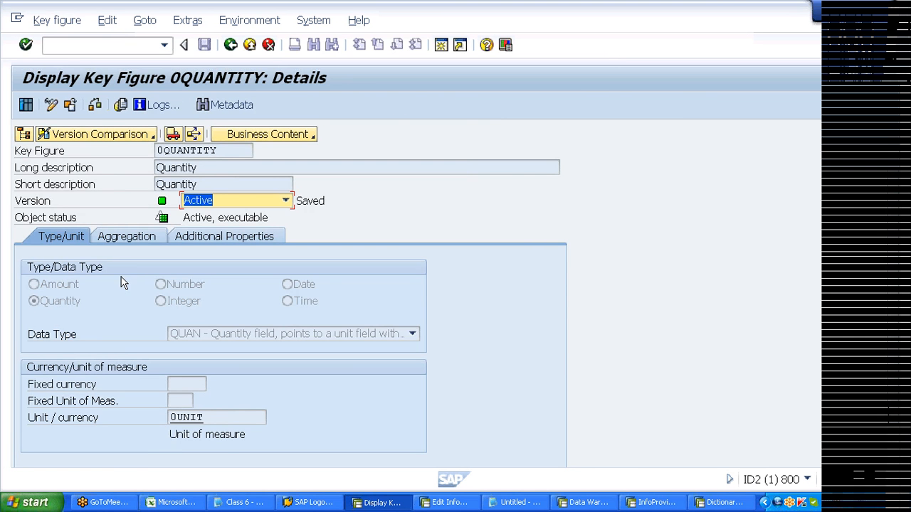
{"action": "left_click", "coordinate": [51, 106]}
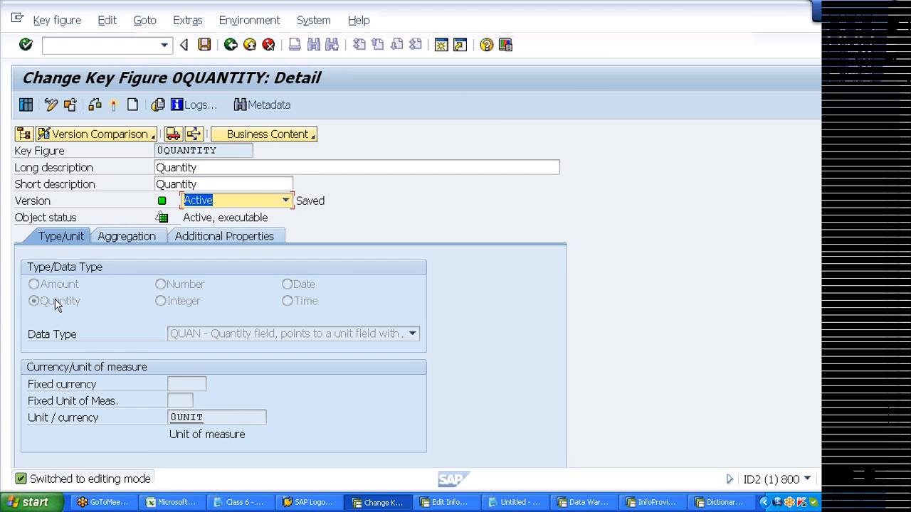
{"action": "left_click", "coordinate": [170, 167]}
{"action": "left_click", "coordinate": [171, 183]}
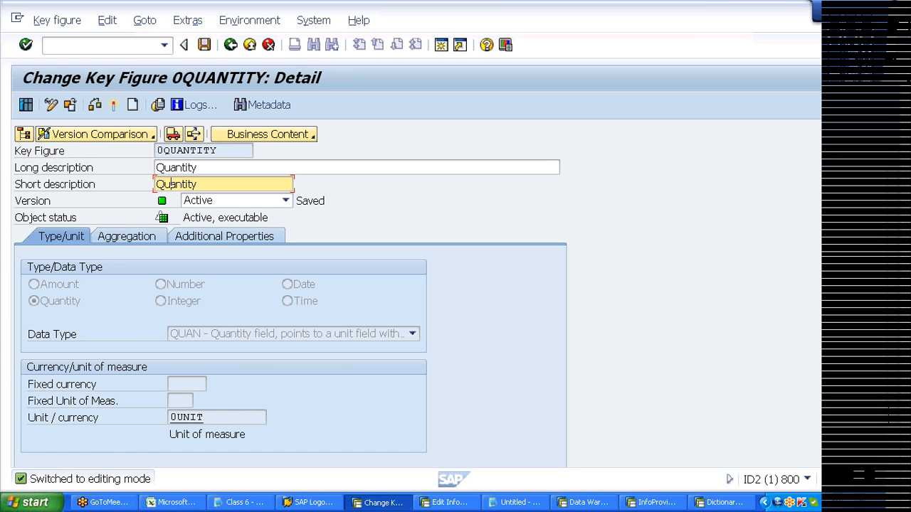
- Examine 0QUANTITY's Quantity data type and its 0UNIT unit field against the MARA table
{"action": "left_click", "coordinate": [67, 306]}
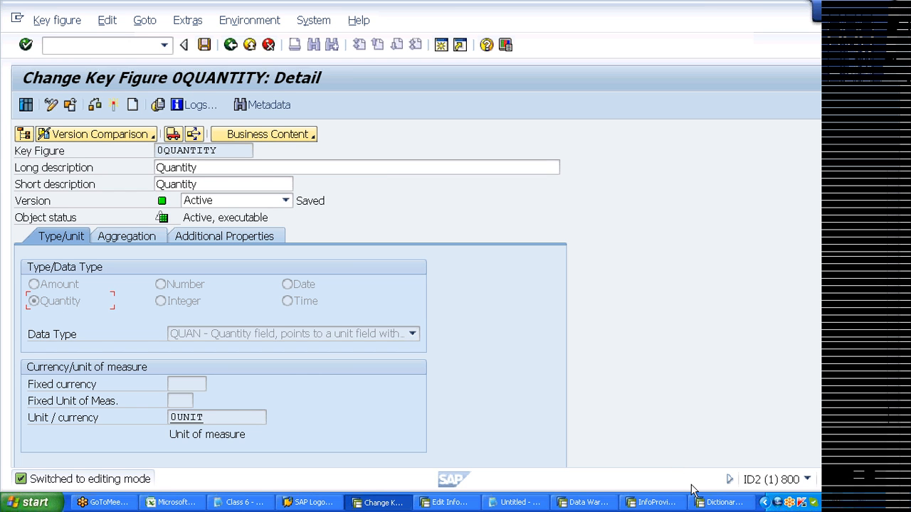
{"action": "left_click", "coordinate": [720, 502]}
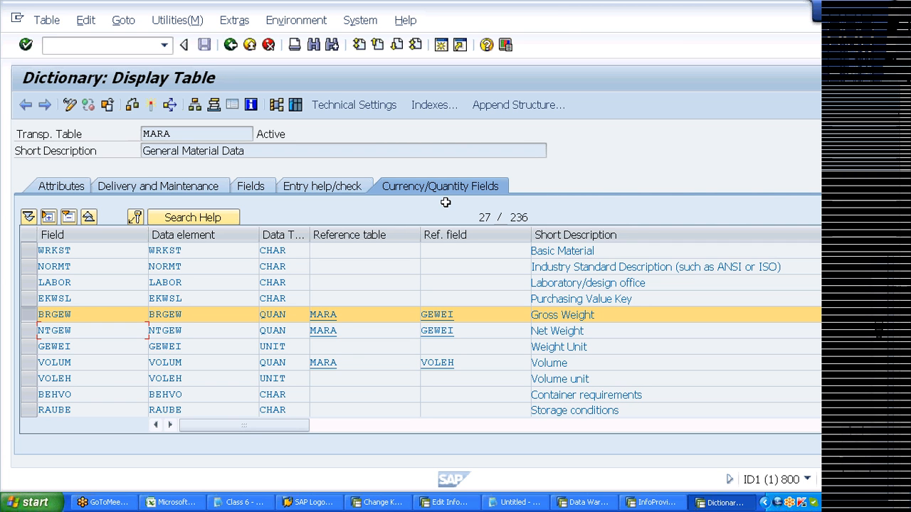
{"action": "key", "text": "alt+Tab"}
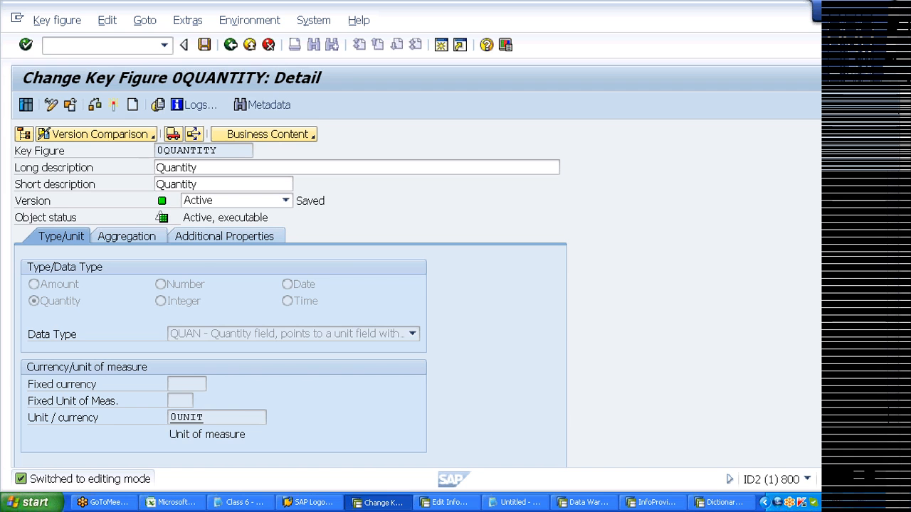
{"action": "key", "text": "Tab"}
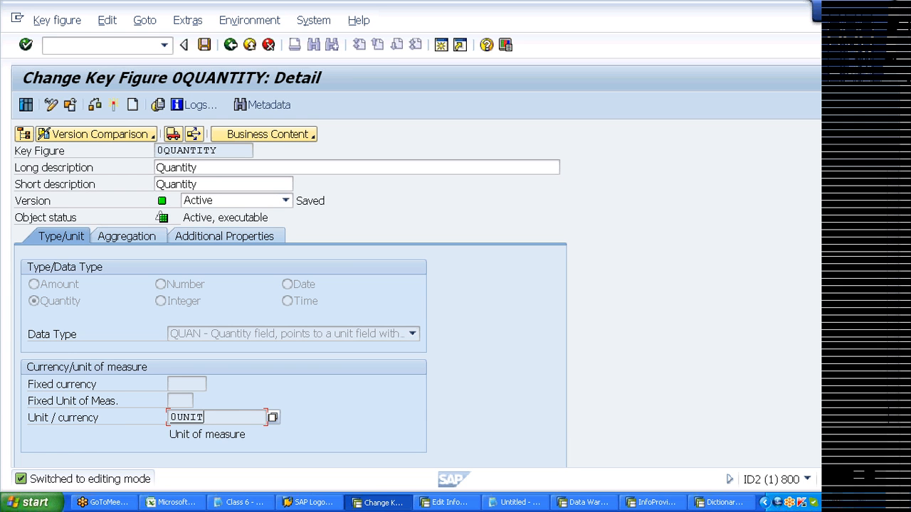
- Highlight 0QUANTITY and its unit 0UNIT, comparing with the units column I in the DSO spreadsheet
{"action": "left_click_drag", "start_coordinate": [219, 151], "coordinate": [156, 151]}
{"action": "left_click", "coordinate": [157, 151]}
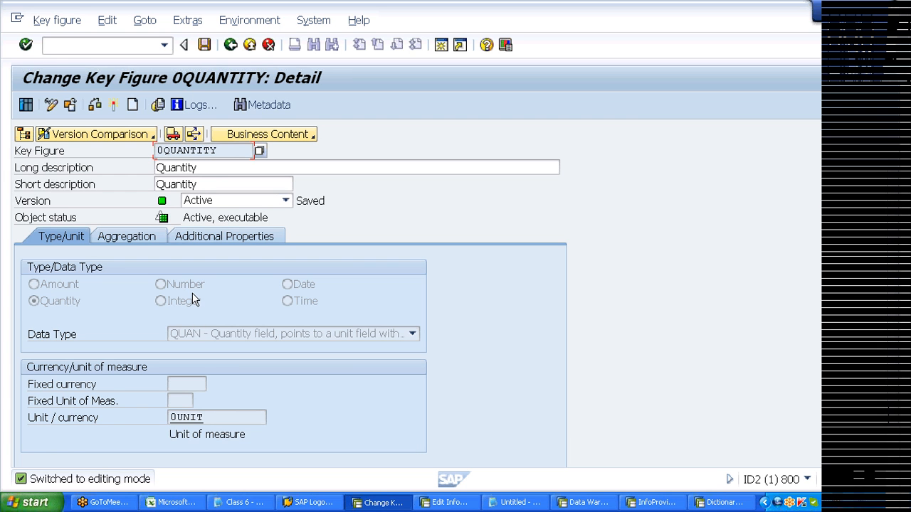
{"action": "left_click", "coordinate": [205, 417]}
{"action": "left_click_drag", "start_coordinate": [205, 417], "coordinate": [170, 419]}
{"action": "left_click", "coordinate": [169, 422]}
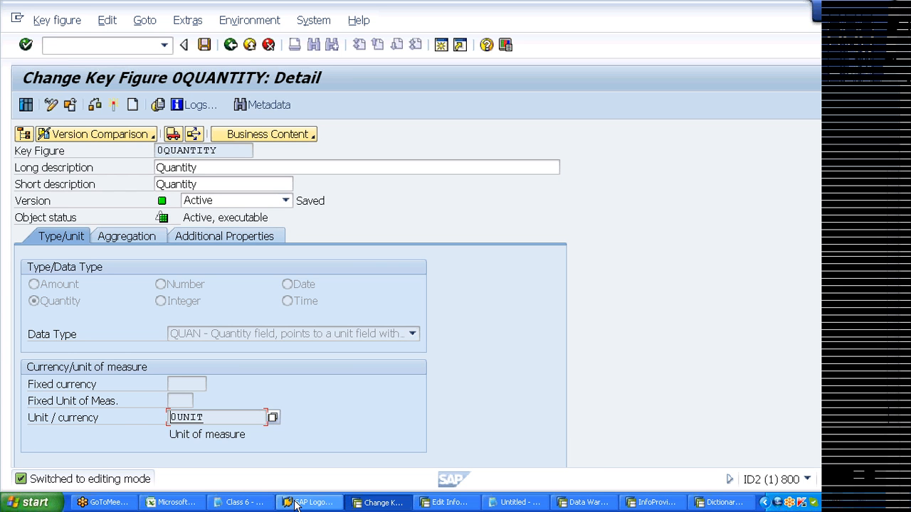
{"action": "left_click", "coordinate": [152, 503]}
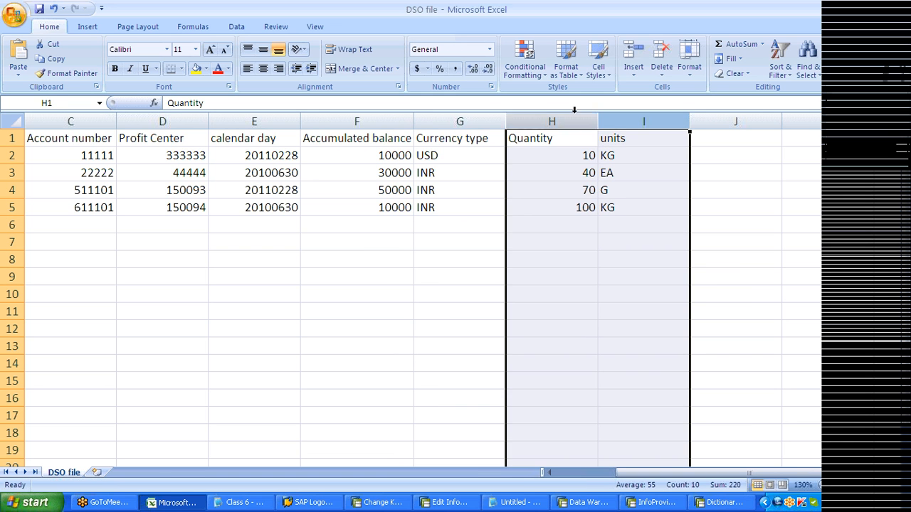
{"action": "left_click", "coordinate": [600, 121]}
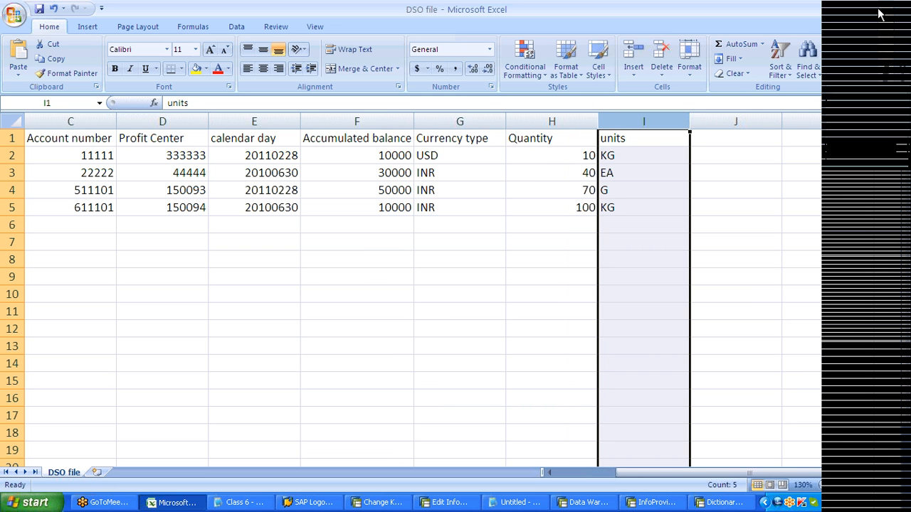
{"action": "left_click", "coordinate": [878, 10]}
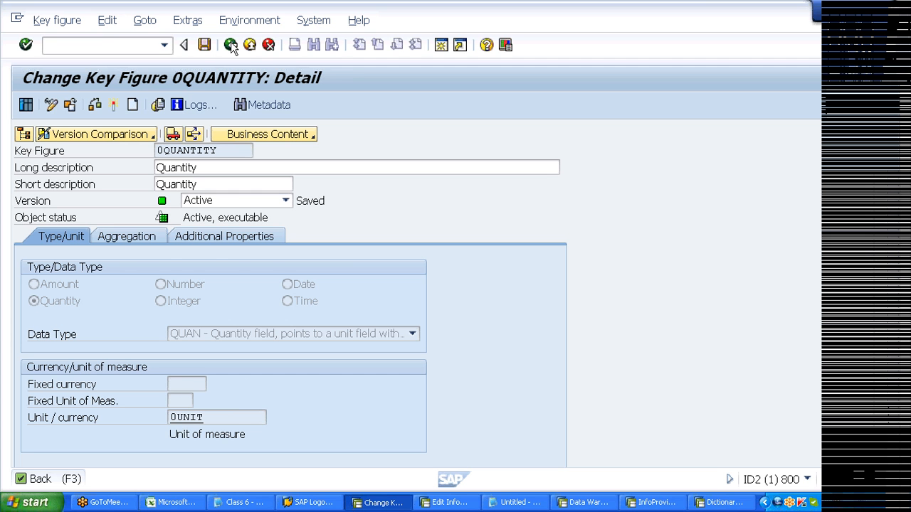
- Display key figure 0BALANCE and point out its currency InfoObject 0CURRENCY
{"action": "left_click", "coordinate": [230, 45]}
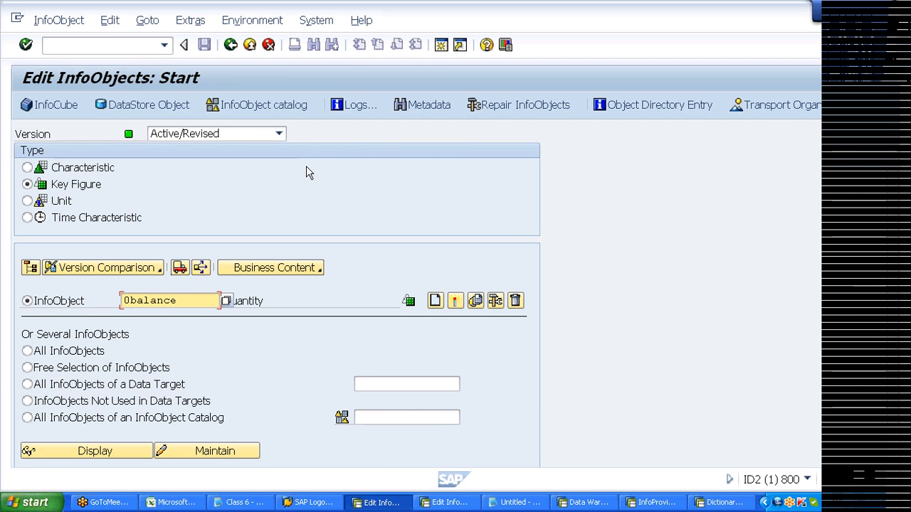
{"action": "key", "text": "Return"}
{"action": "left_click", "coordinate": [125, 456]}
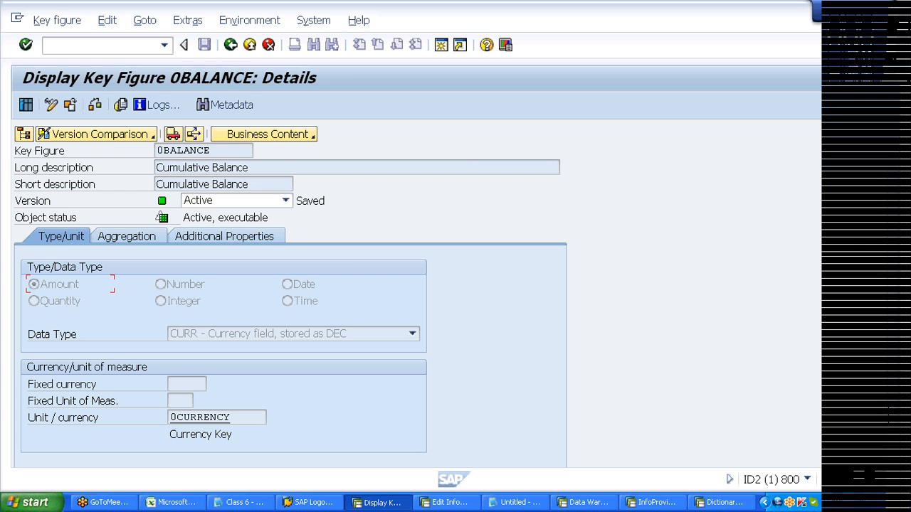
{"action": "left_click", "coordinate": [206, 417]}
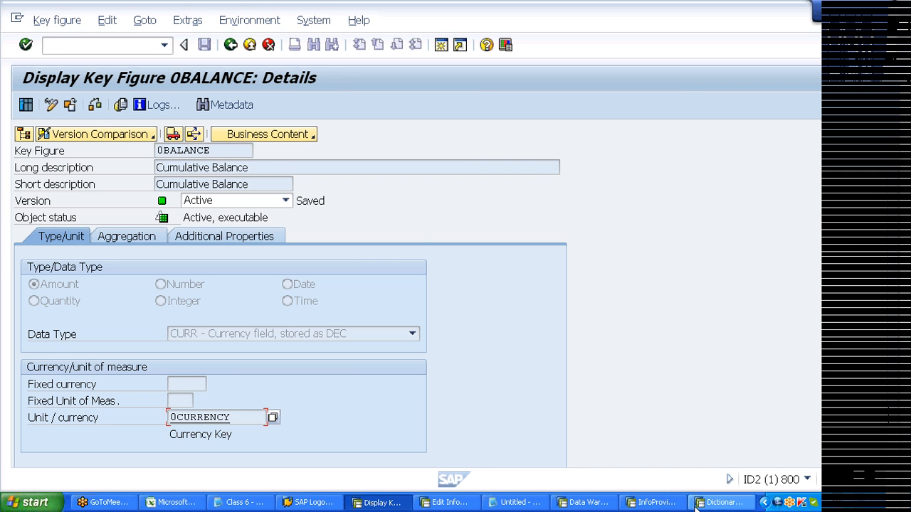
{"action": "left_click", "coordinate": [722, 502]}
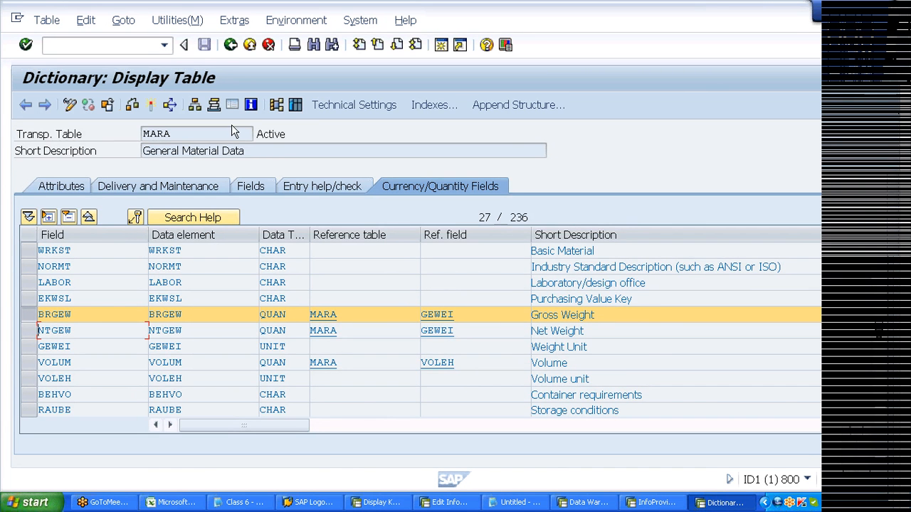
- Display table VBAK and point out the NETWR net value field's CURR data type
{"action": "left_click", "coordinate": [230, 45]}
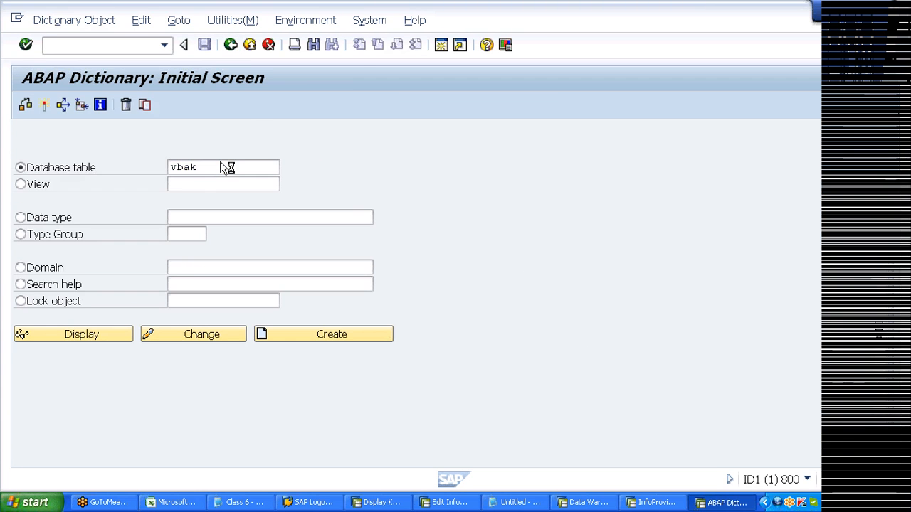
{"action": "left_click", "coordinate": [106, 335]}
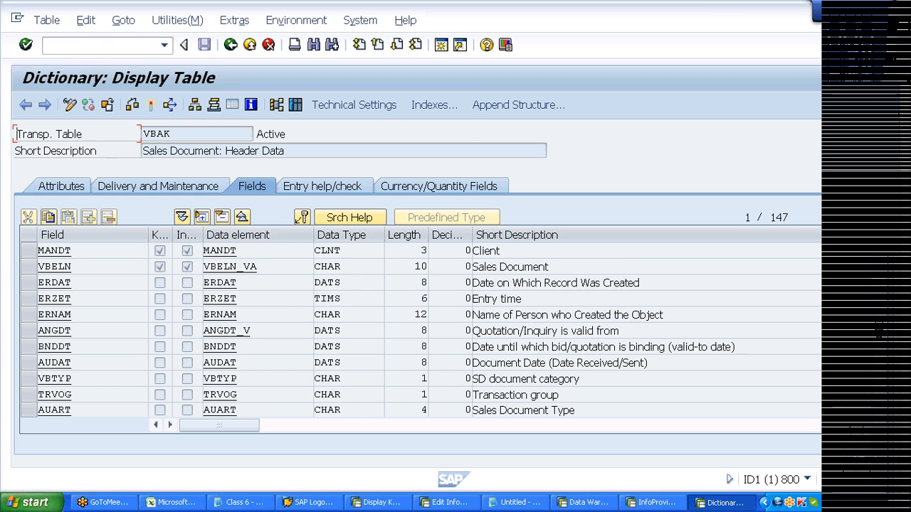
{"action": "scroll", "coordinate": [318, 378], "scroll_direction": "down", "scroll_amount": 2}
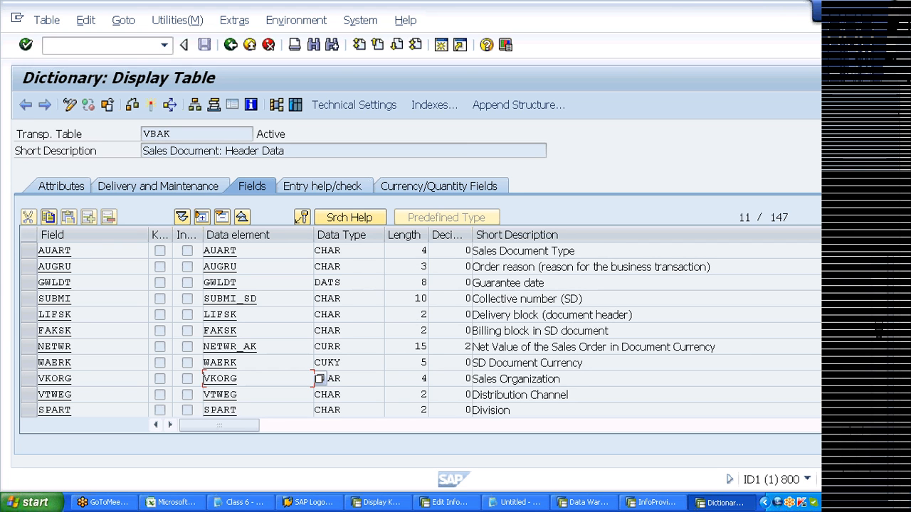
{"action": "left_click", "coordinate": [31, 346]}
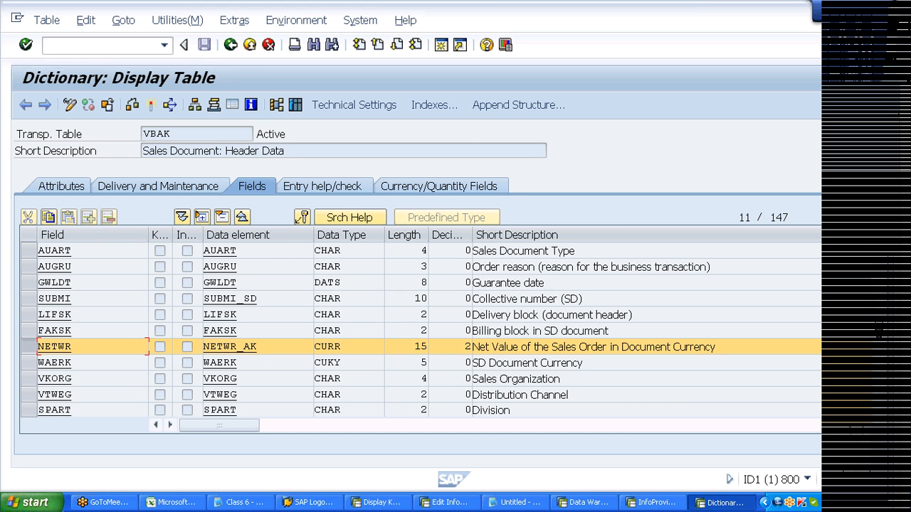
{"action": "left_click", "coordinate": [337, 347]}
{"action": "left_click", "coordinate": [315, 346]}
- Show that NETWR references currency field WAERK, then close the VBAK dictionary window
{"action": "left_click", "coordinate": [29, 363]}
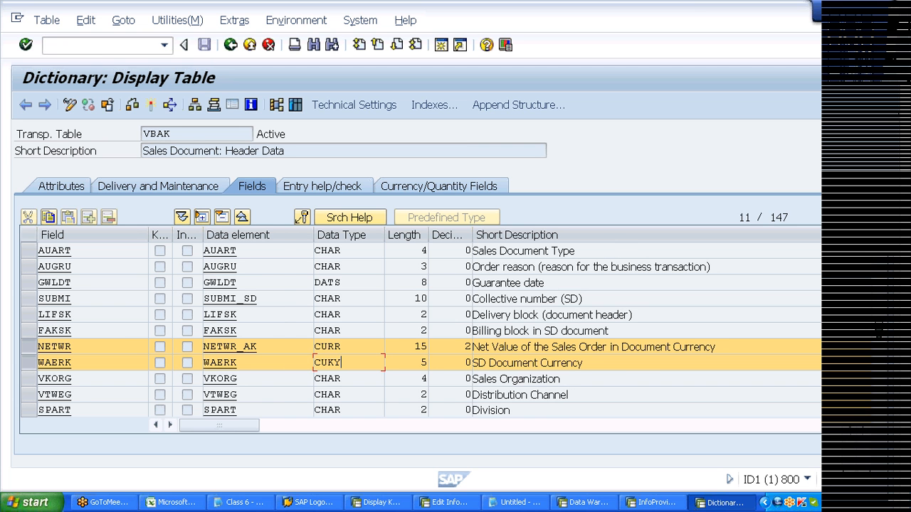
{"action": "left_click", "coordinate": [435, 182]}
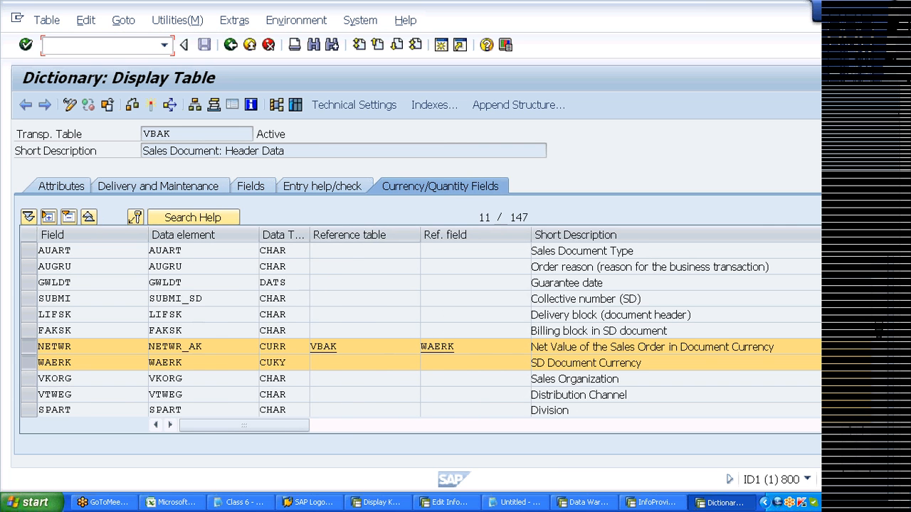
{"action": "left_click", "coordinate": [29, 364]}
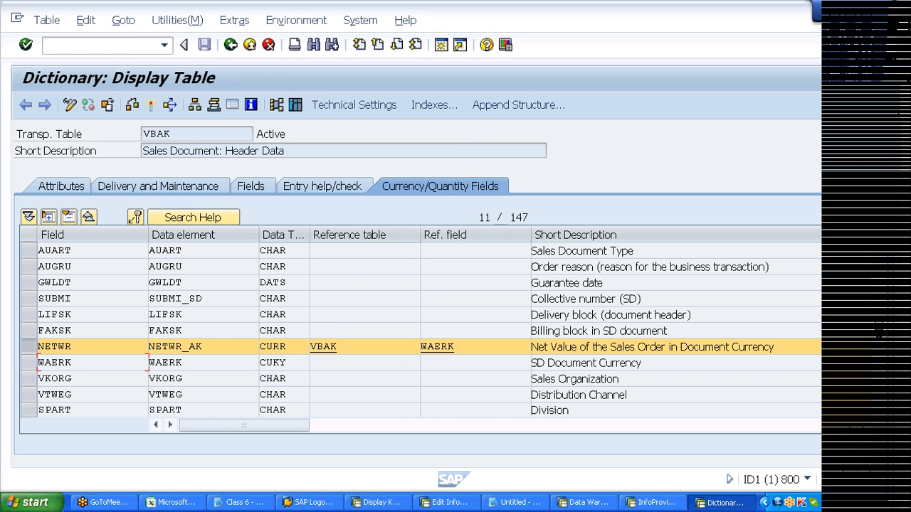
{"action": "left_click", "coordinate": [828, 22]}
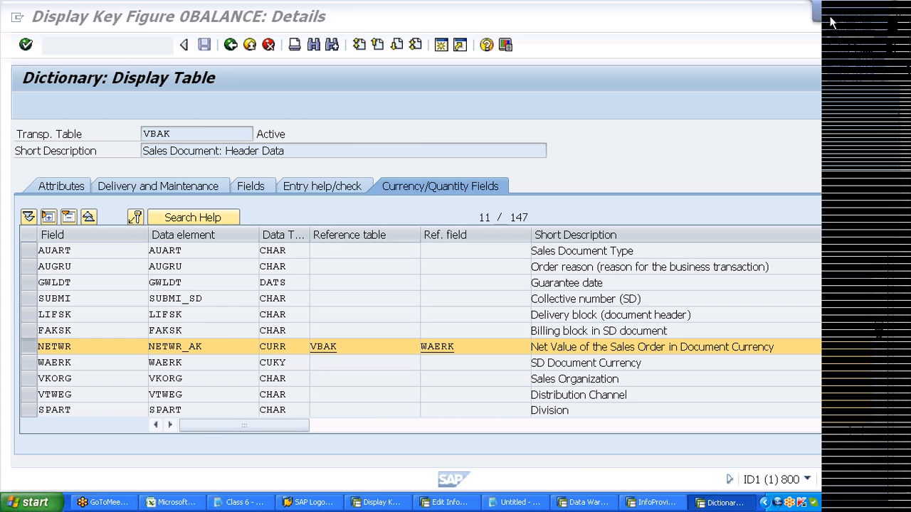
{"action": "left_click", "coordinate": [830, 23]}
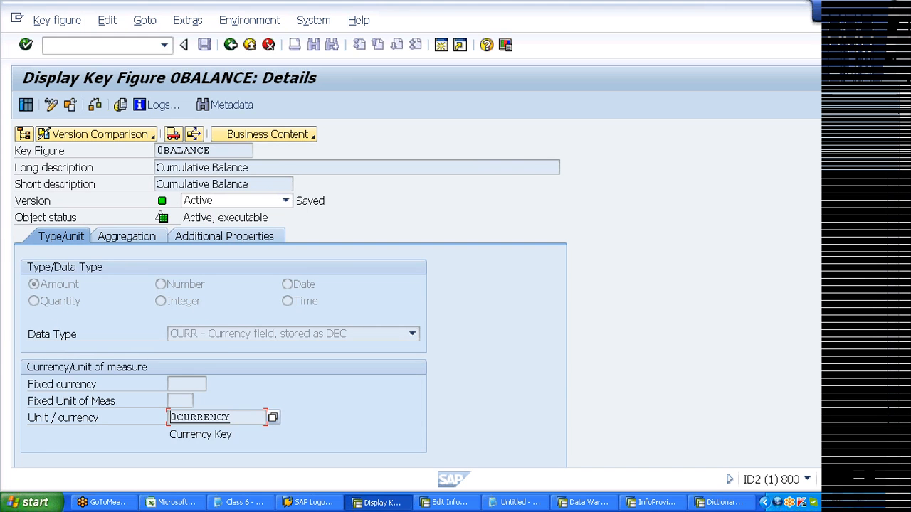
{"action": "left_click", "coordinate": [185, 502]}
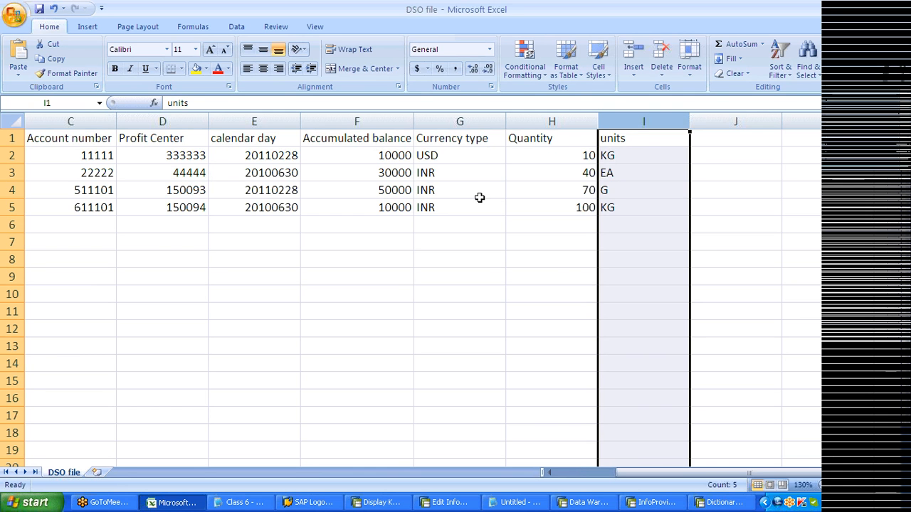
{"action": "left_click_drag", "start_coordinate": [460, 121], "coordinate": [390, 202]}
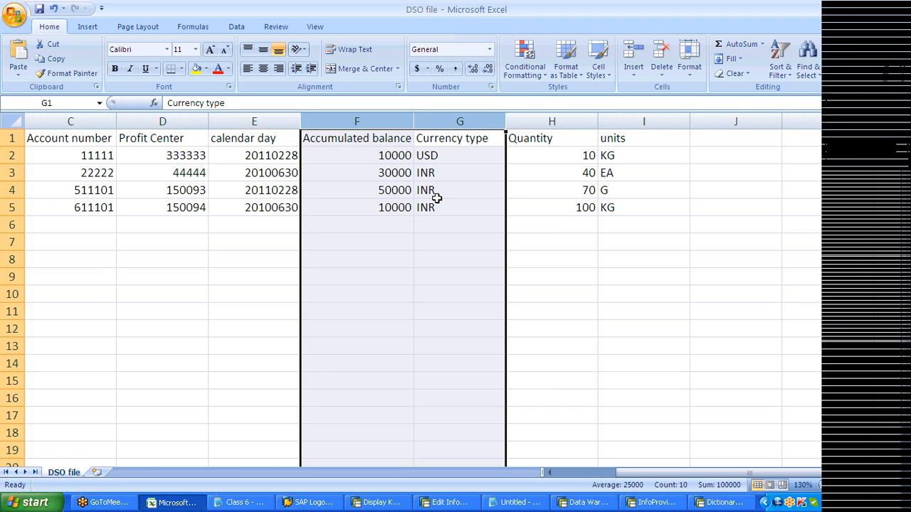
{"action": "key", "text": "alt+Tab"}
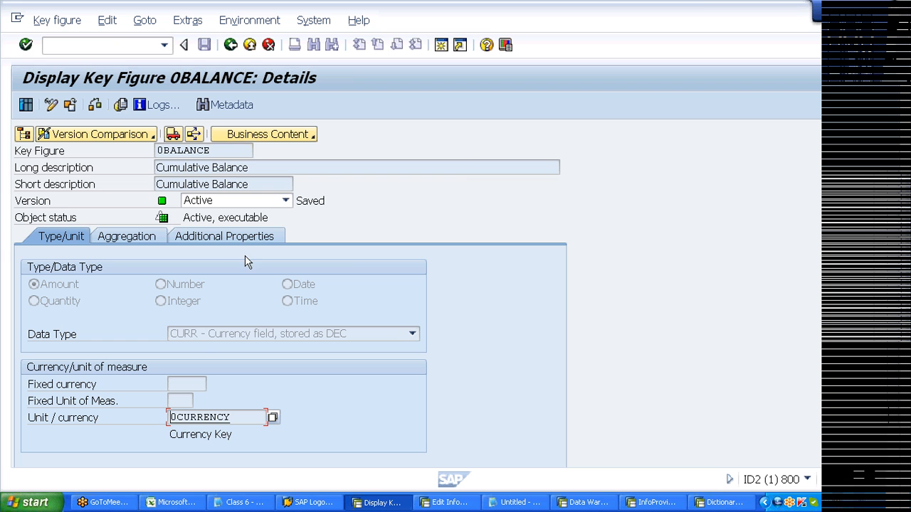
{"action": "left_click", "coordinate": [205, 340]}
{"action": "left_click", "coordinate": [205, 340]}
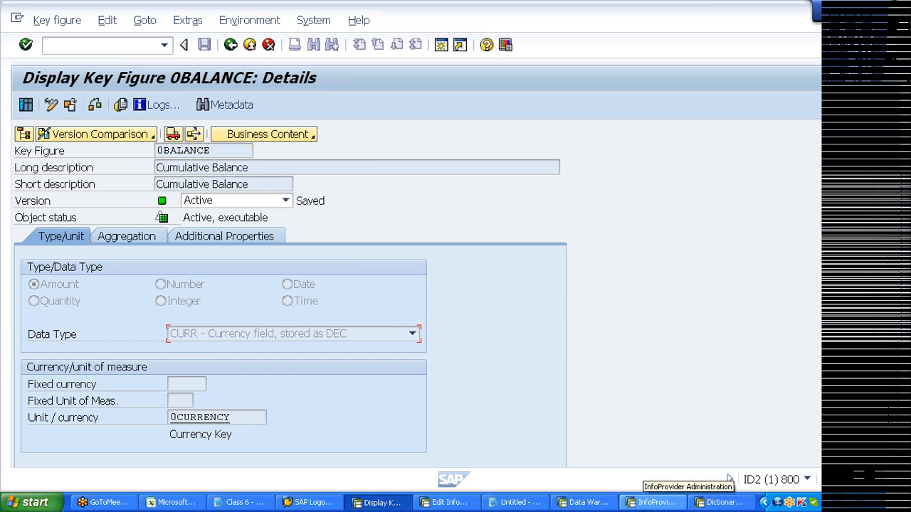
- Send the Skype reply 'i am in class pls excuse' and close the Skype window
{"action": "left_click", "coordinate": [720, 502]}
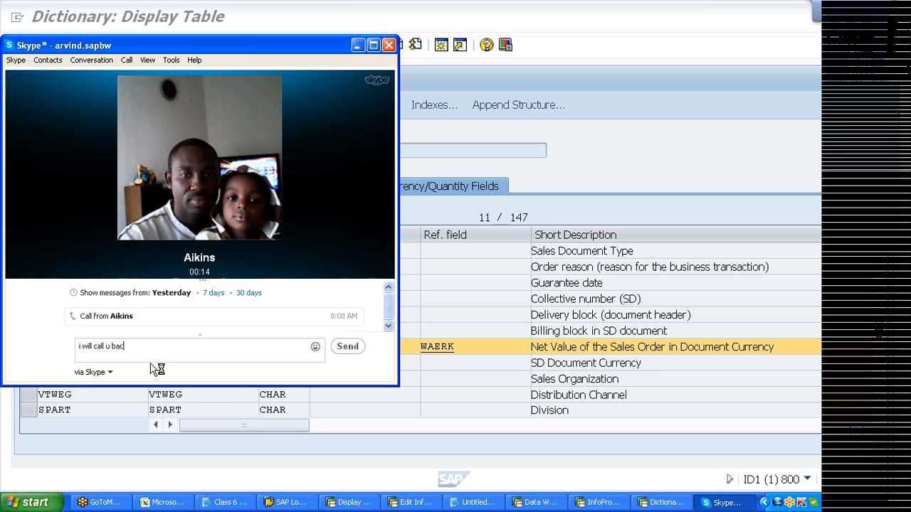
{"action": "type", "text": "k i am in class"}
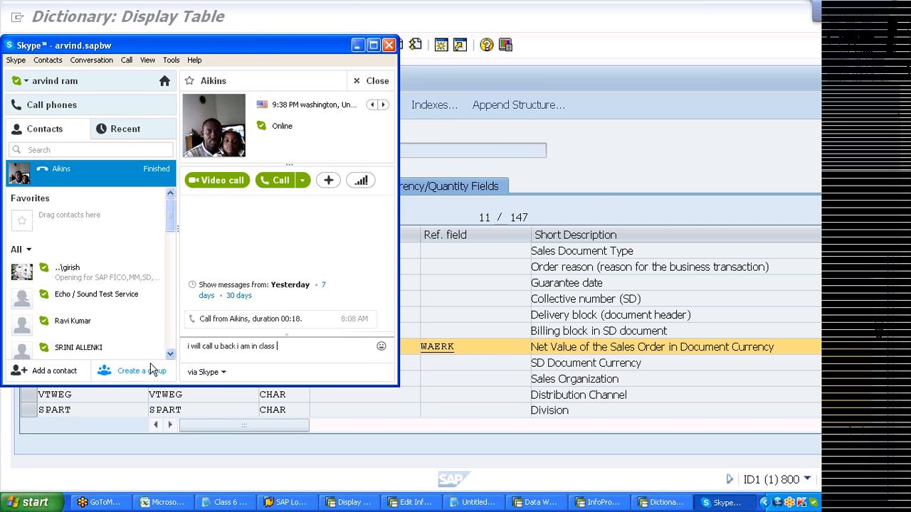
{"action": "type", "text": "pls excuse"}
{"action": "key", "text": "Return"}
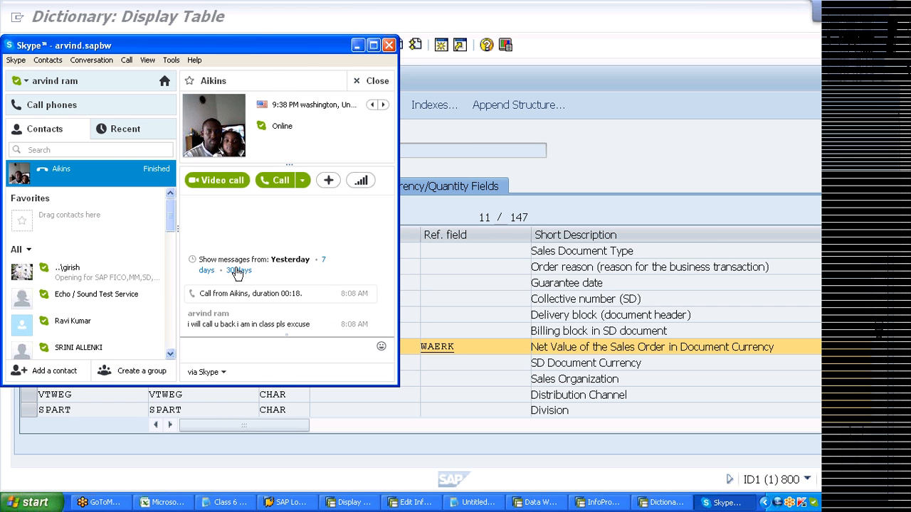
{"action": "left_click", "coordinate": [389, 44]}
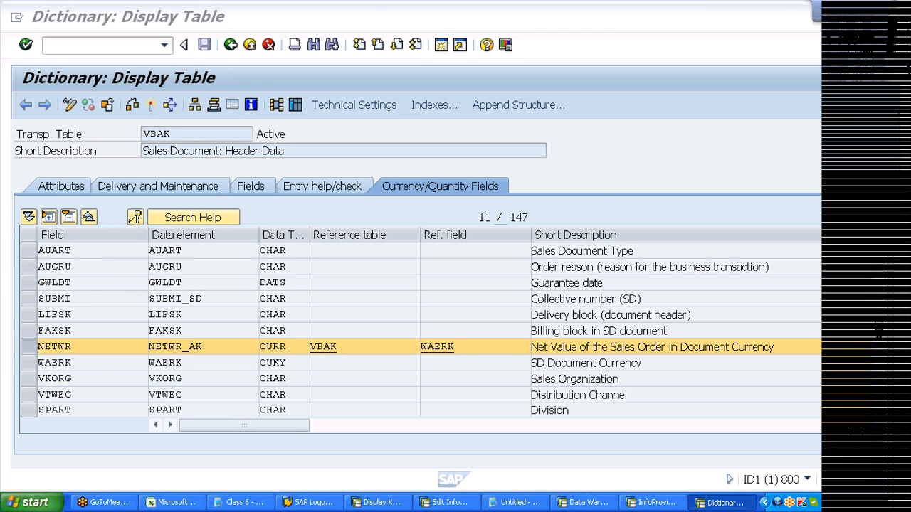
- Decline the incoming Skype call and move on to the InfoProvider Administration window
{"action": "left_click", "coordinate": [454, 347]}
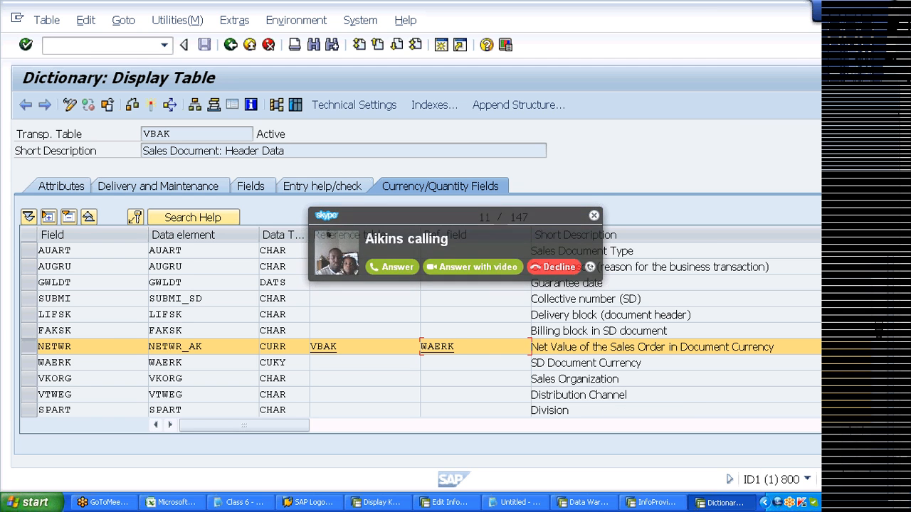
{"action": "left_click", "coordinate": [573, 268]}
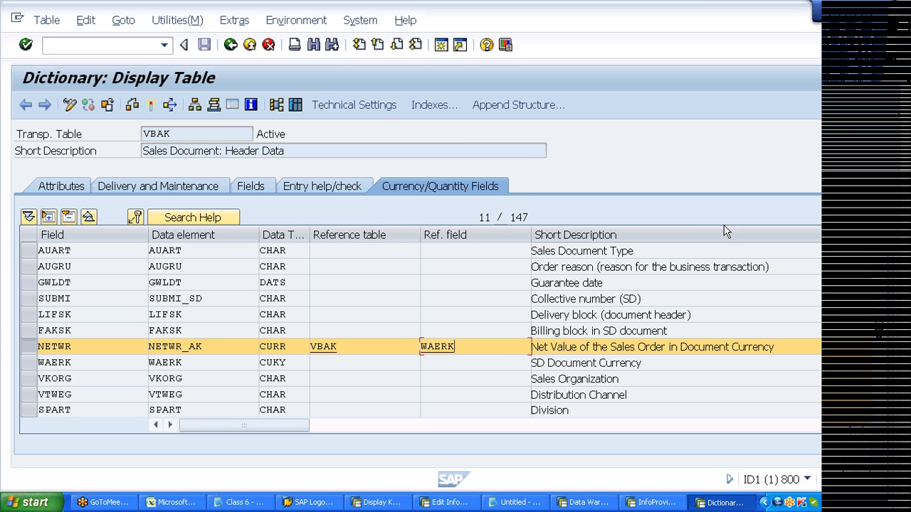
{"action": "left_click", "coordinate": [900, 151]}
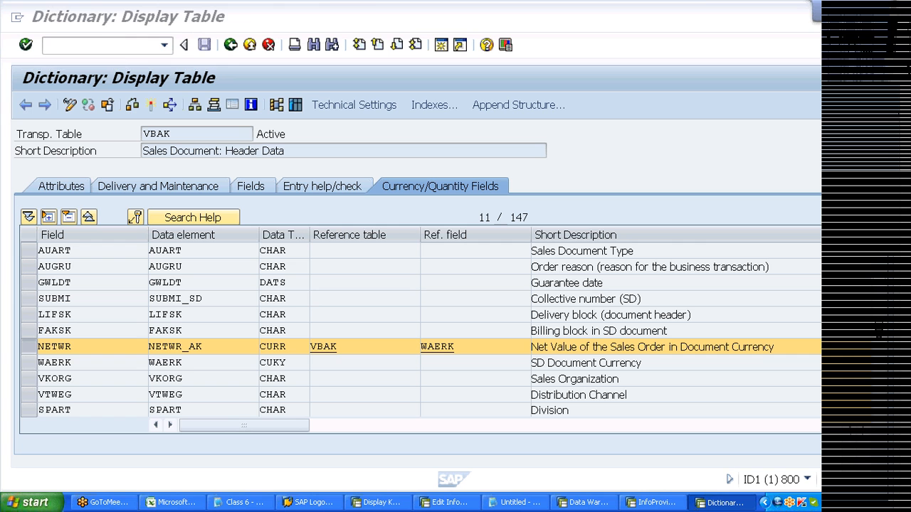
{"action": "left_click", "coordinate": [116, 88]}
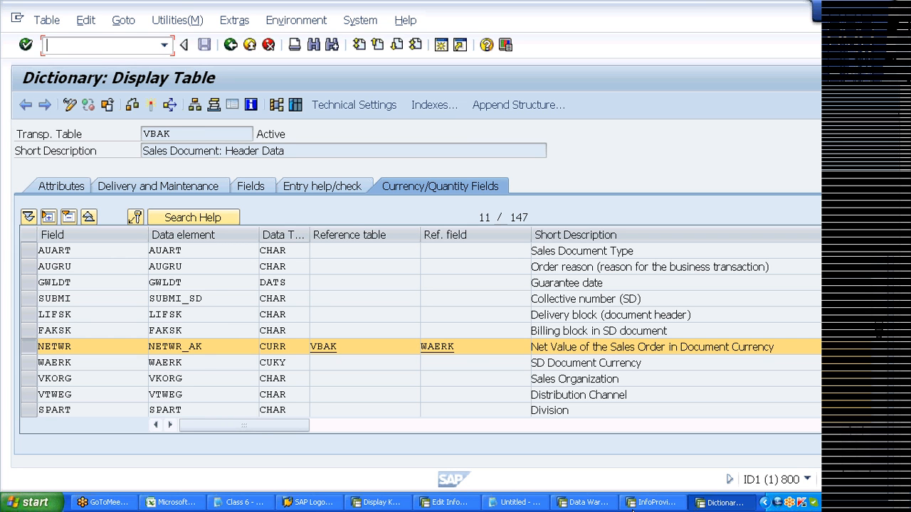
{"action": "left_click", "coordinate": [632, 508]}
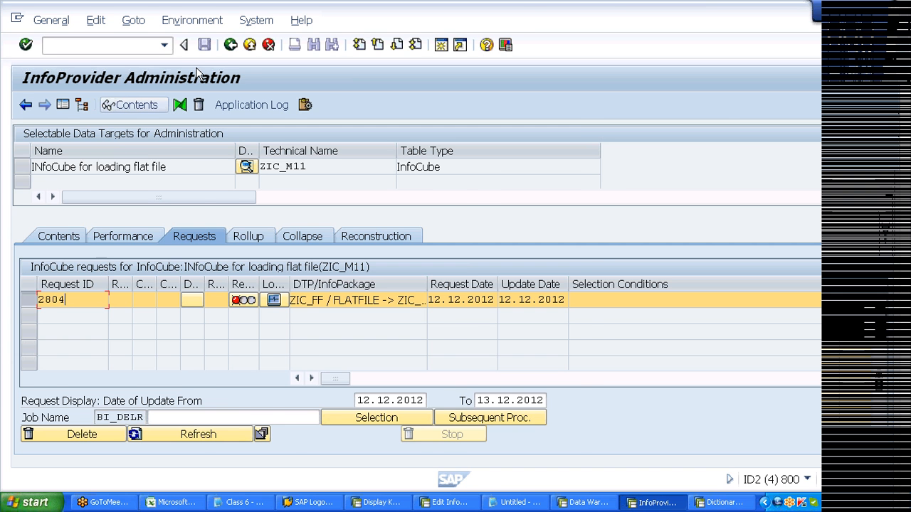
- Open InfoCube ZIC_M11, inspect its key figures and Unit dimension (0CURRENCY, 0UNIT), then close it
{"action": "key", "text": "F3"}
{"action": "left_click", "coordinate": [167, 339]}
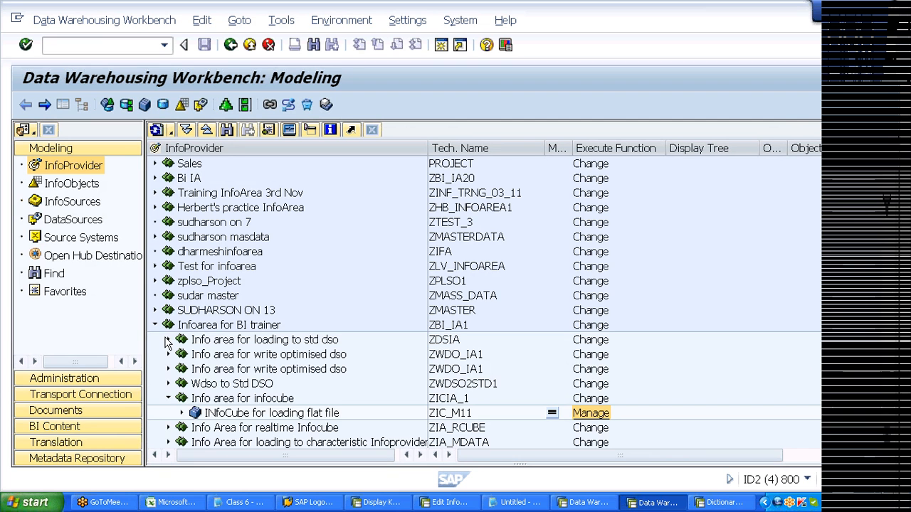
{"action": "double_click", "coordinate": [320, 398]}
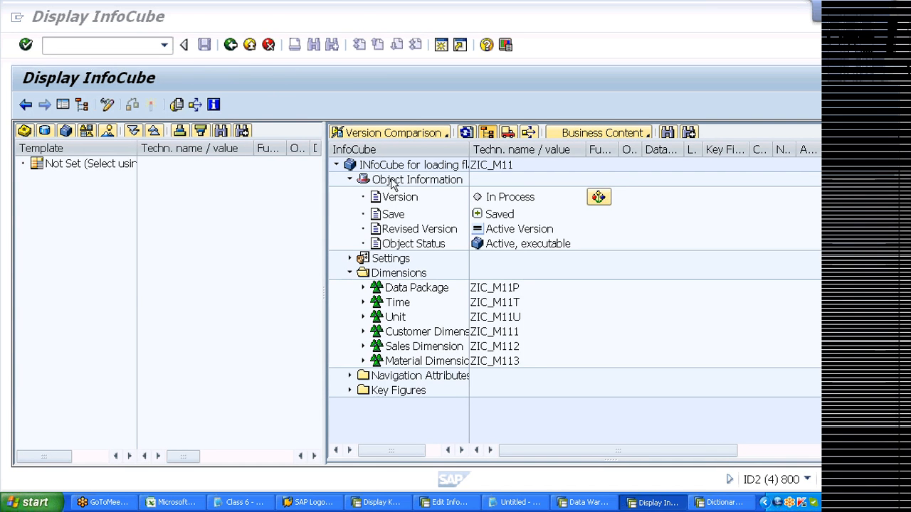
{"action": "left_click", "coordinate": [350, 180]}
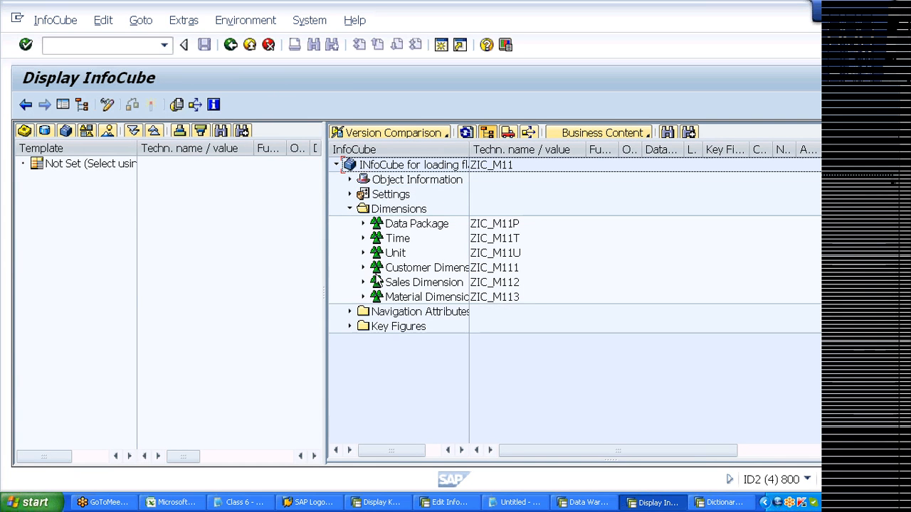
{"action": "left_click", "coordinate": [350, 327]}
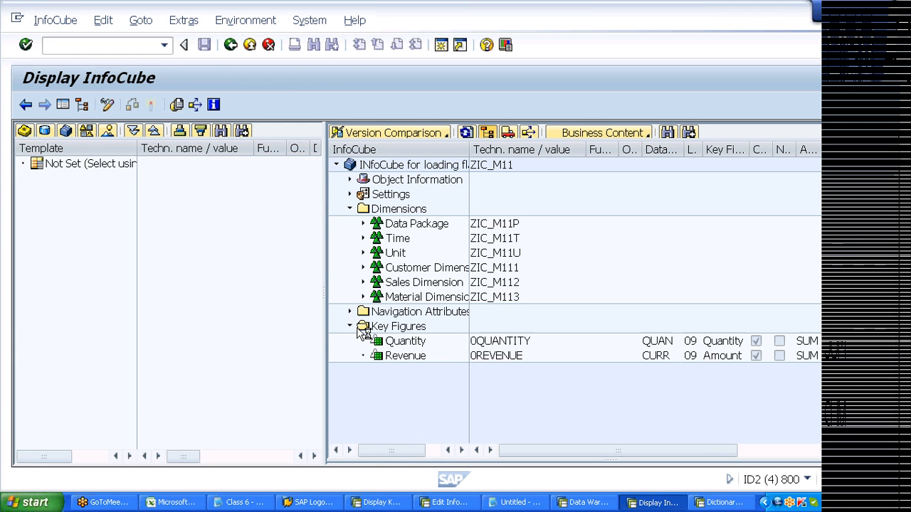
{"action": "left_click", "coordinate": [363, 253]}
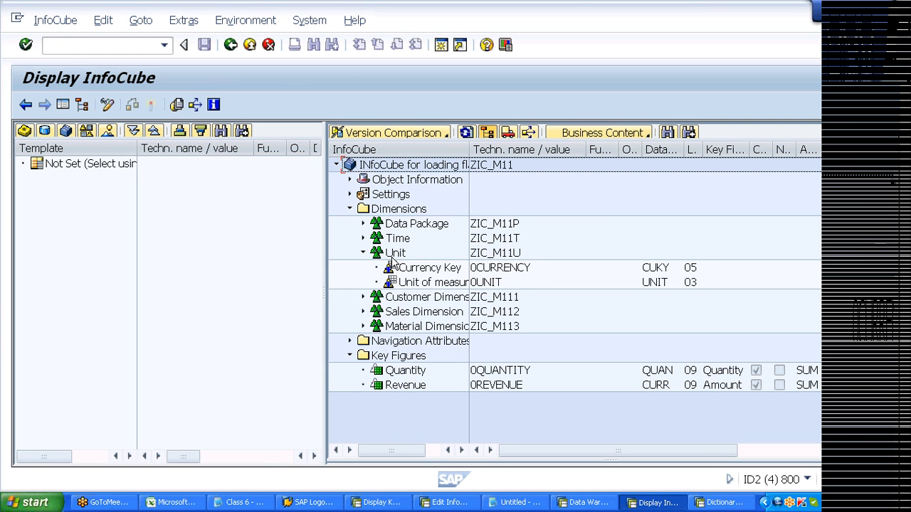
{"action": "left_click_drag", "start_coordinate": [470, 148], "coordinate": [510, 149]}
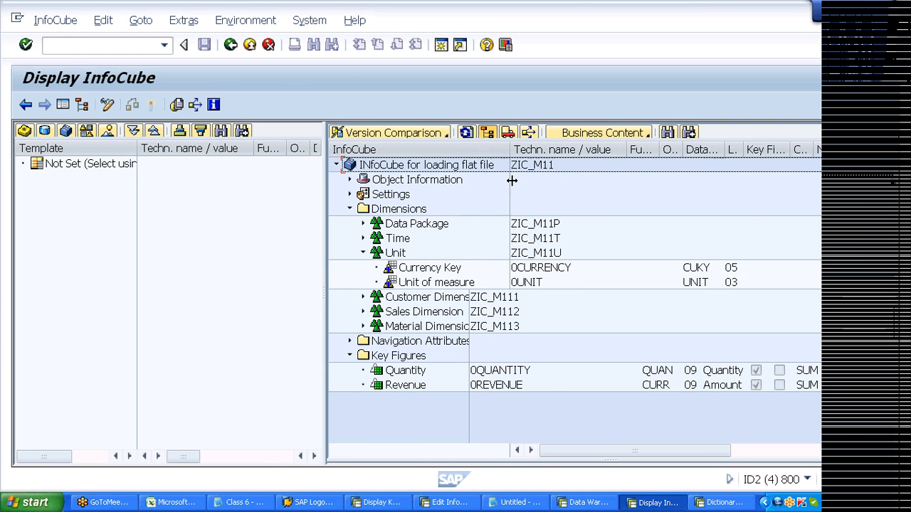
{"action": "left_click", "coordinate": [869, 8]}
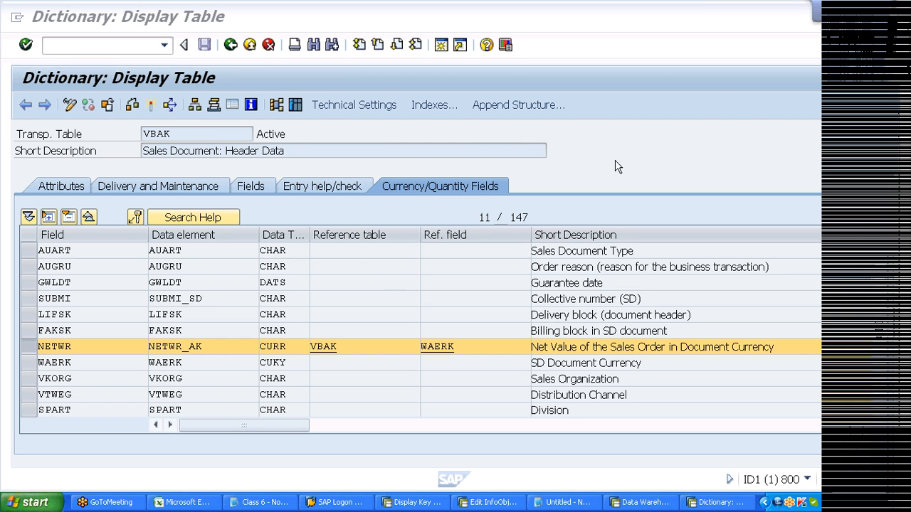
- Switch back to the Display Key Figure 0BALANCE details window
{"action": "mouse_move", "coordinate": [832, 20]}
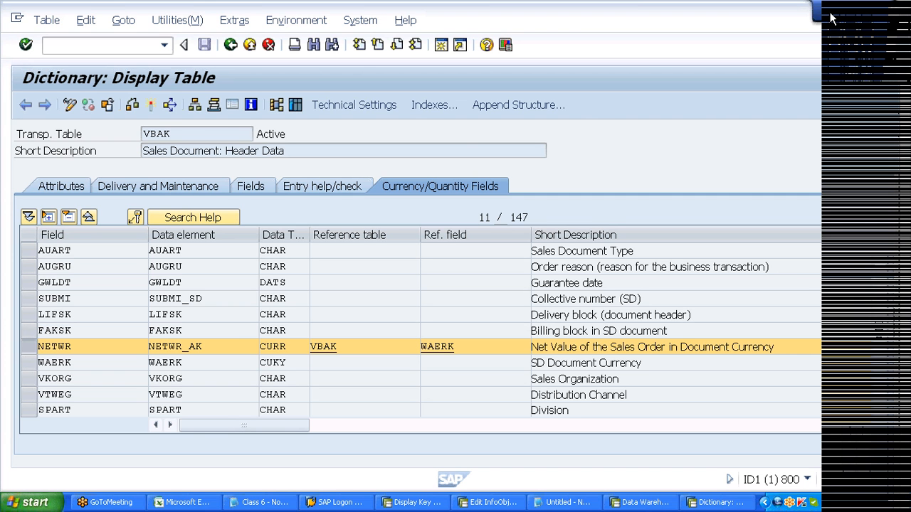
{"action": "key", "text": "alt+Tab"}
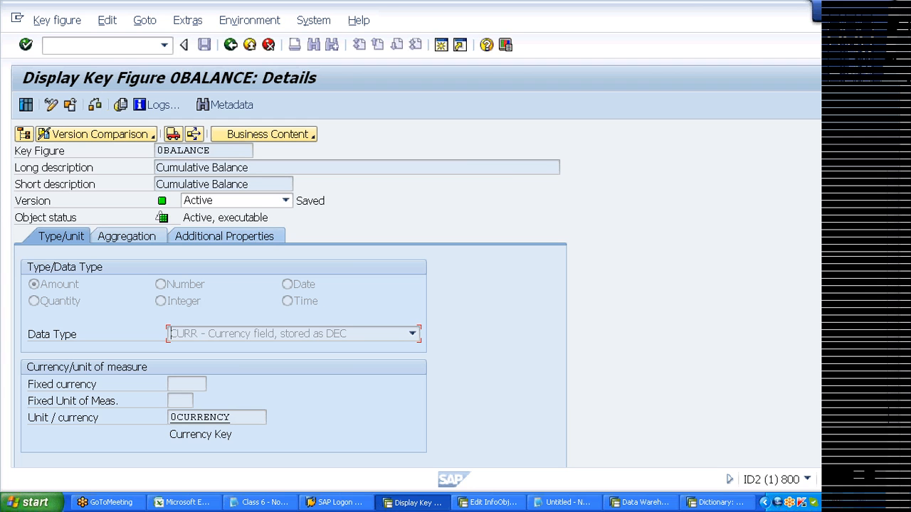
- Review 0BALANCE's Amount type, CURR data type and 0CURRENCY unit in its details
{"action": "left_click", "coordinate": [906, 149]}
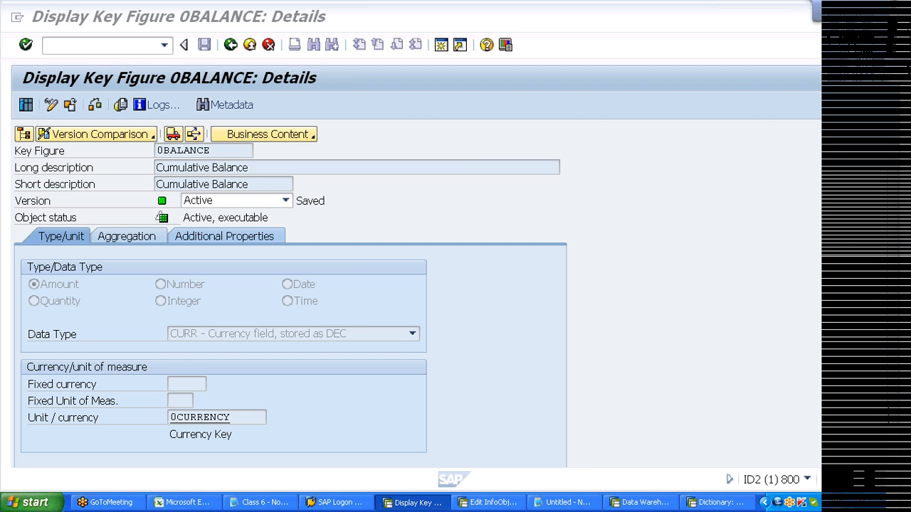
{"action": "left_click", "coordinate": [249, 168]}
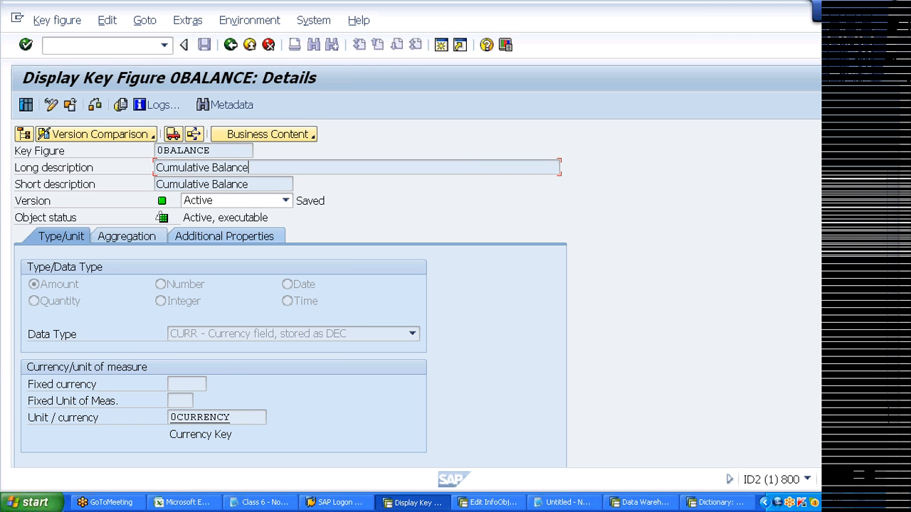
{"action": "left_click", "coordinate": [878, 151]}
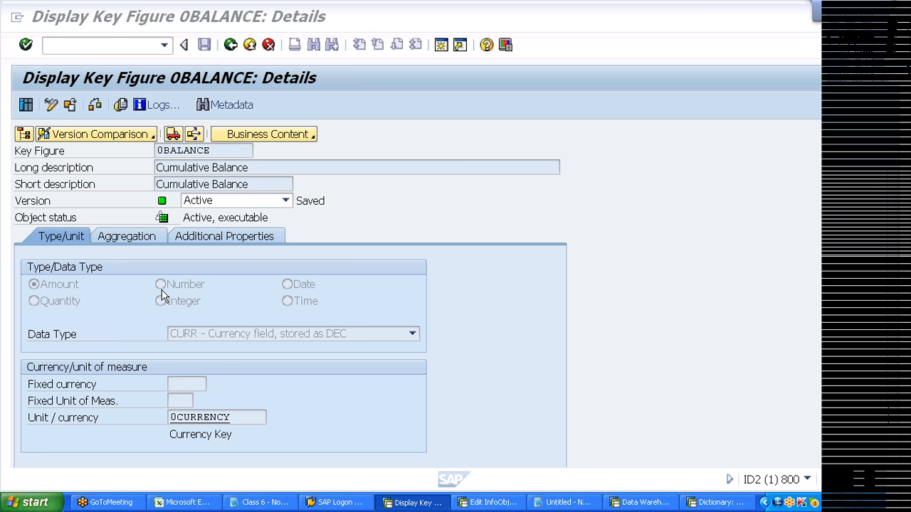
- Compare 0BALANCE with VBAK's currency fields, then start a new line in the Notepad notes
{"action": "key", "text": "super+d"}
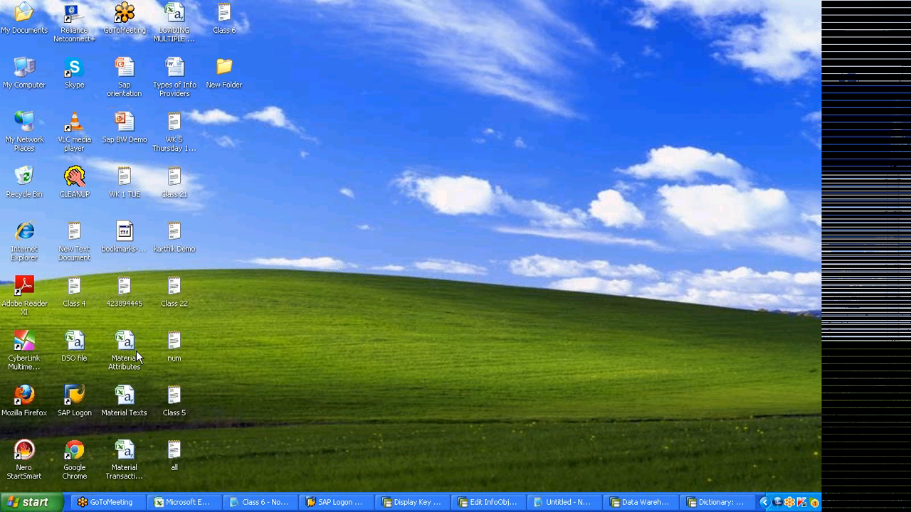
{"action": "key", "text": "super+d"}
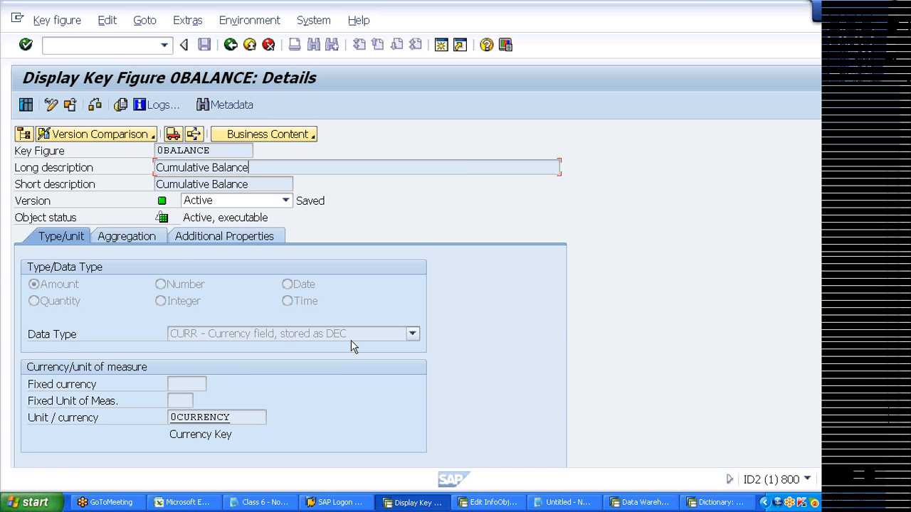
{"action": "key", "text": "alt+Tab"}
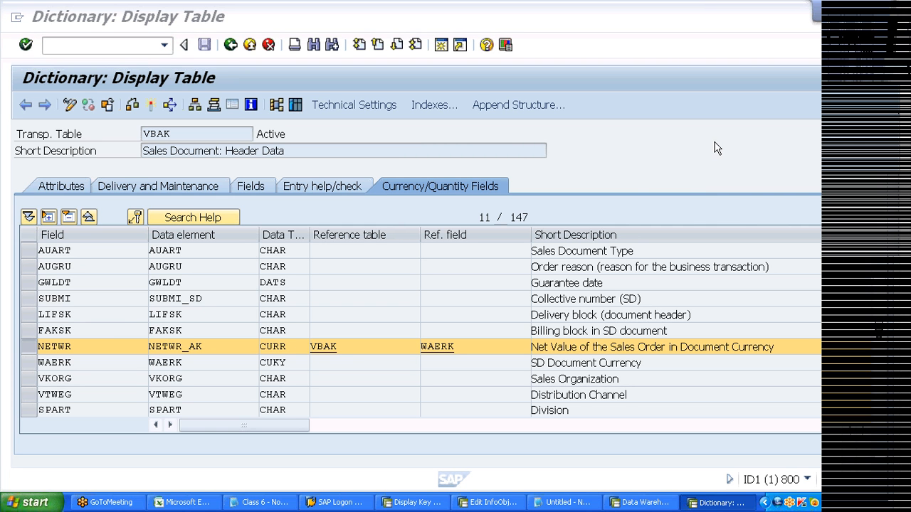
{"action": "key", "text": "alt+Tab"}
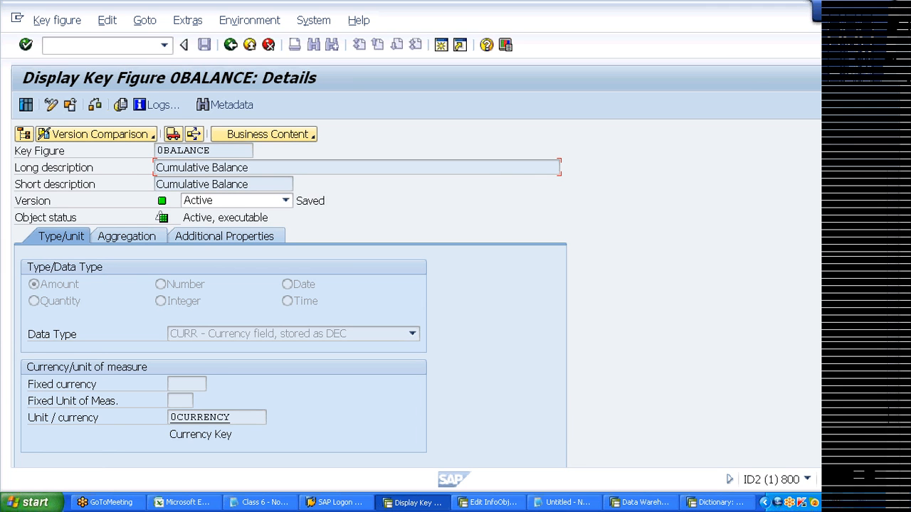
{"action": "key", "text": "alt+Tab"}
{"action": "type", "text": "n"}
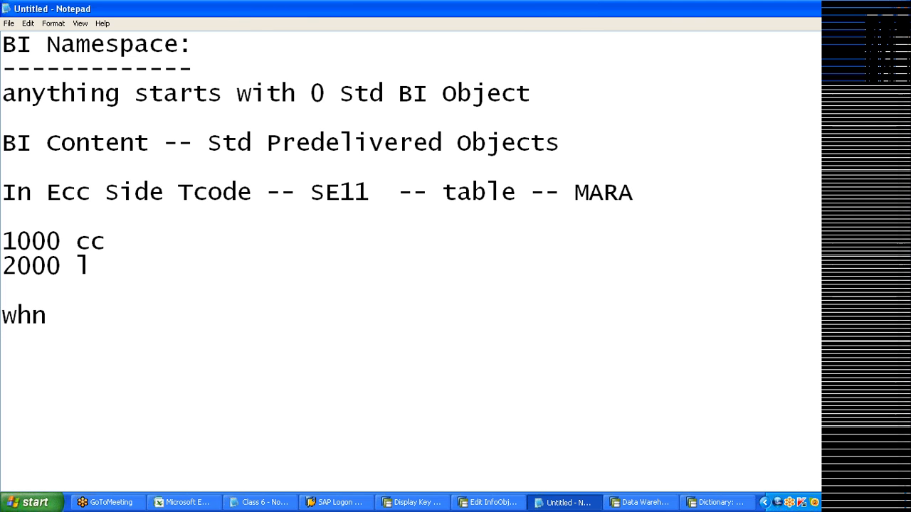
- Note 'whenever dealing with balance & quantity Keyfigures corresponding units should be specified'
{"action": "key", "text": "BackSpace"}
{"action": "type", "text": "enever dealing with bala"}
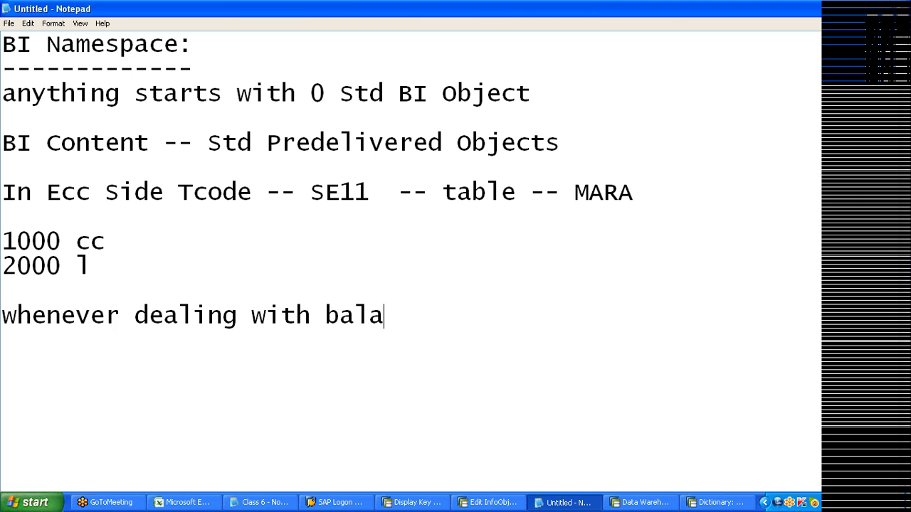
{"action": "type", "text": "nce & quantity Keyf"}
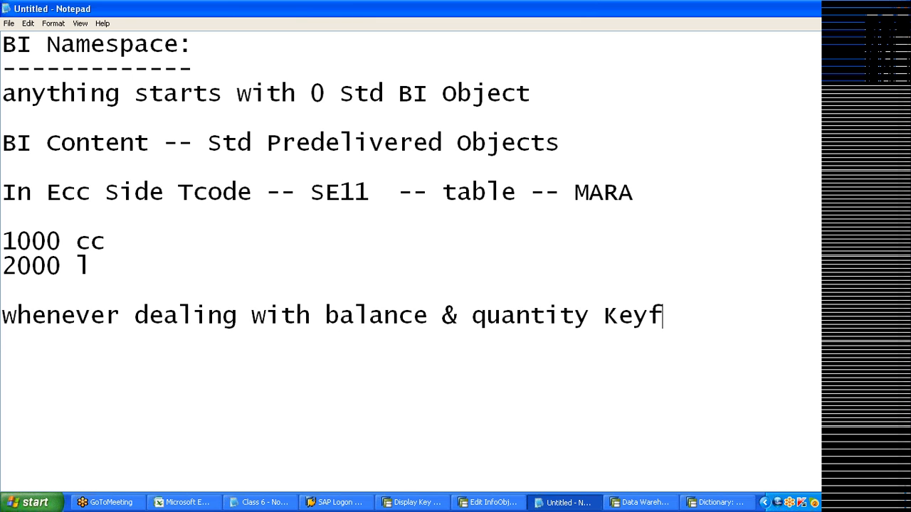
{"action": "type", "text": "igures cor"}
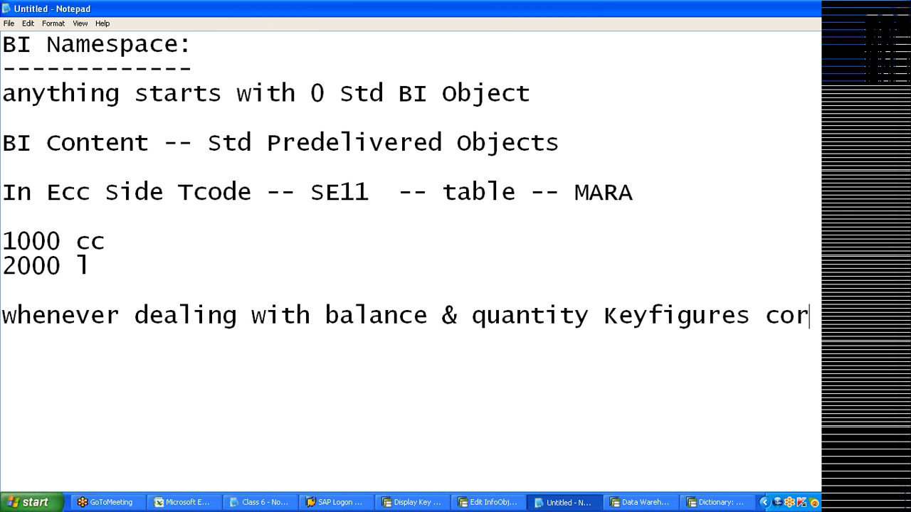
{"action": "type", "text": "responding units should"}
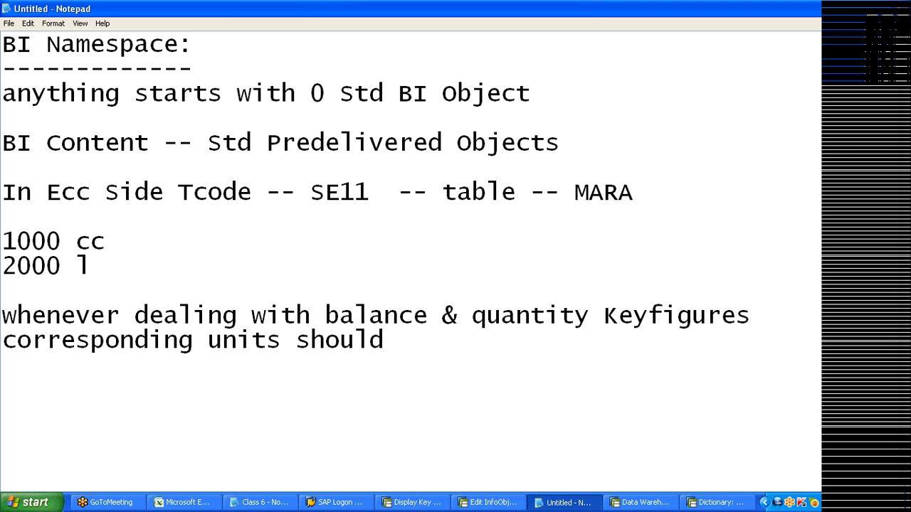
{"action": "type", "text": " be defin"}
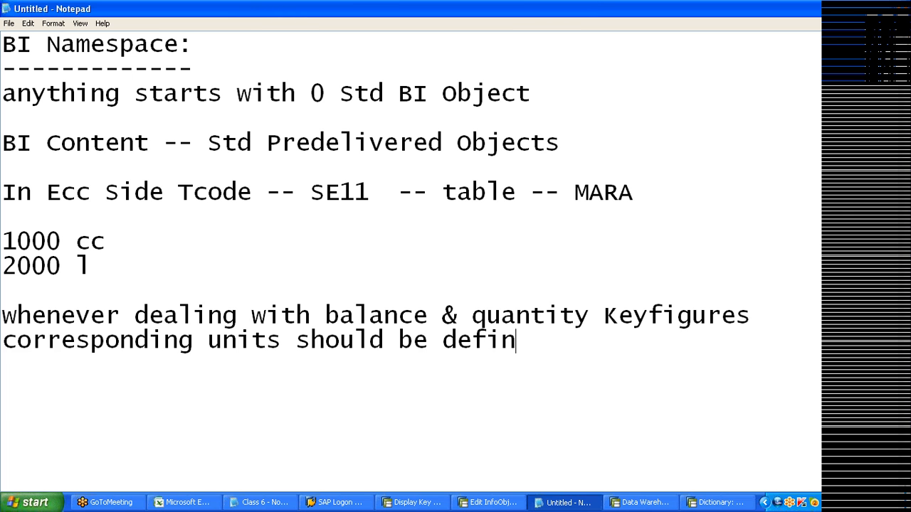
{"action": "type", "text": "ed"}
{"action": "key", "text": "BackSpace"}
{"action": "key", "text": "BackSpace"}
{"action": "key", "text": "BackSpace"}
{"action": "key", "text": "BackSpace"}
{"action": "key", "text": "BackSpace"}
{"action": "key", "text": "BackSpace"}
{"action": "key", "text": "BackSpace"}
{"action": "type", "text": "specified"}
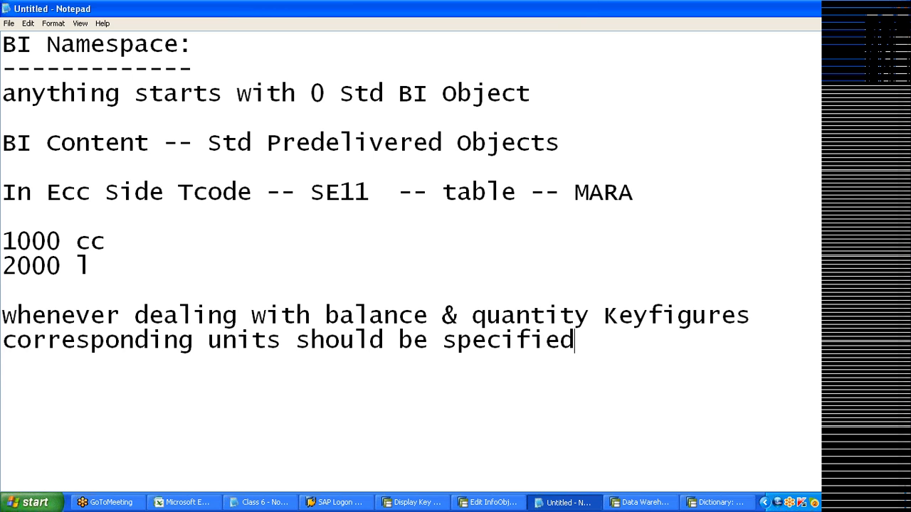
{"action": "key", "text": "alt+Tab"}
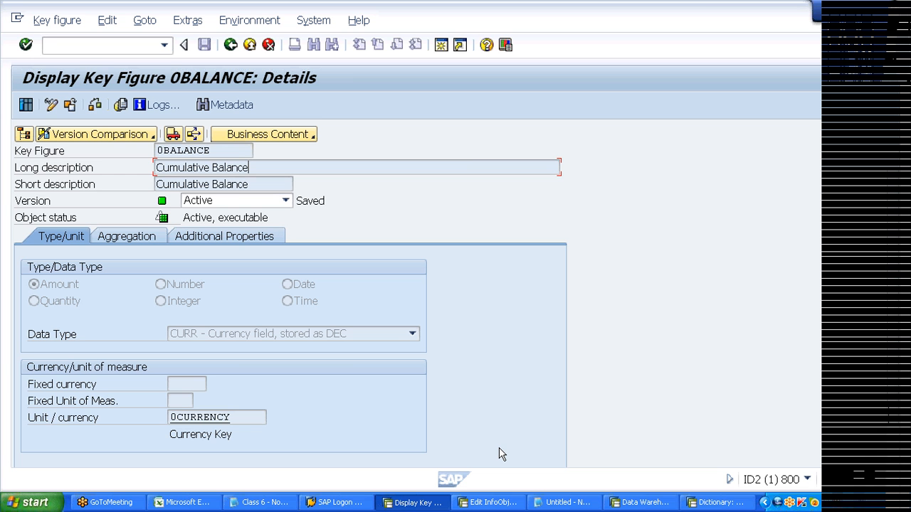
- Leave 0BALANCE details for the Edit InfoObjects start screen, then switch to Notepad
{"action": "left_click", "coordinate": [562, 502]}
{"action": "left_click", "coordinate": [413, 502]}
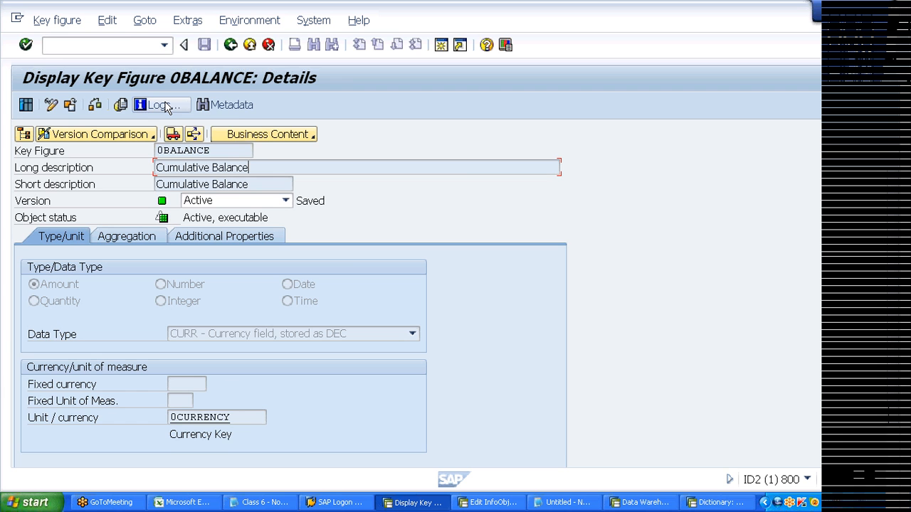
{"action": "key", "text": "F3"}
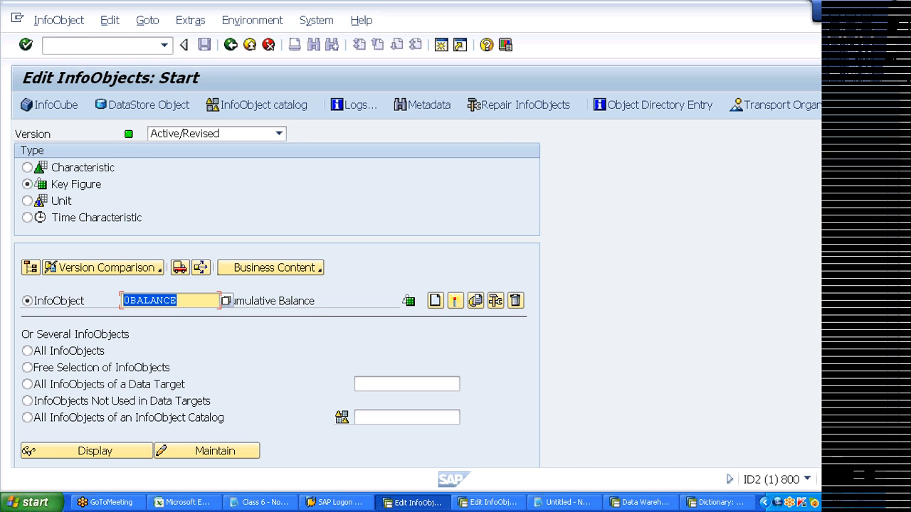
{"action": "key", "text": "alt+Tab"}
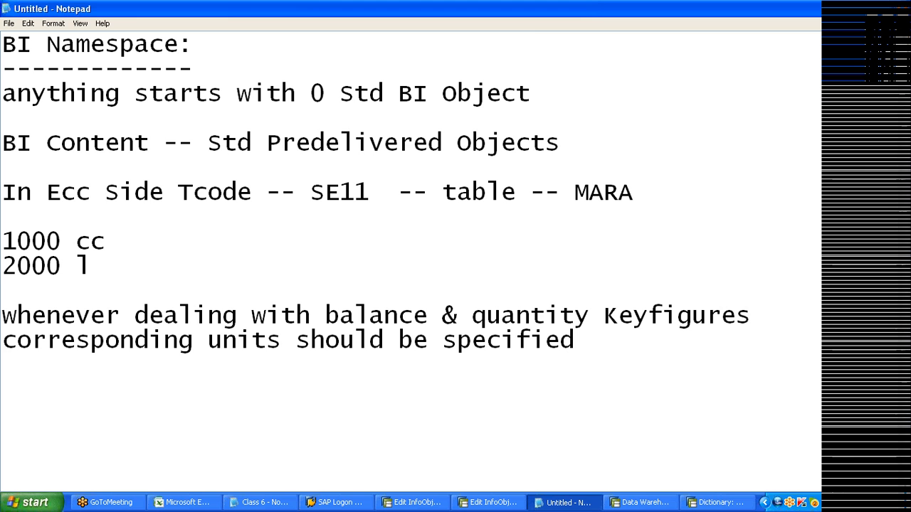
- Add the note line 'starts with A... Z custom object' in Notepad
{"action": "key", "text": "Return"}
{"action": "type", "text": "starts with a"}
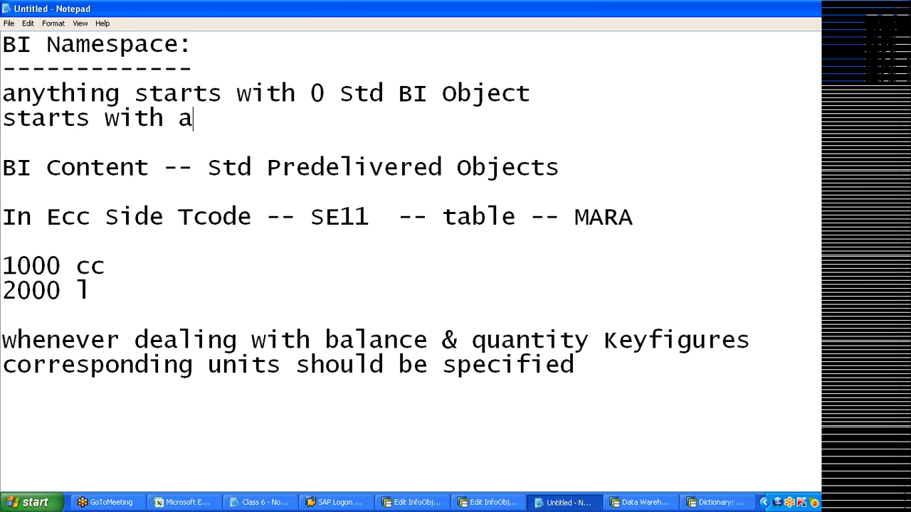
{"action": "key", "text": "BackSpace"}
{"action": "type", "text": "A... Z custom object"}
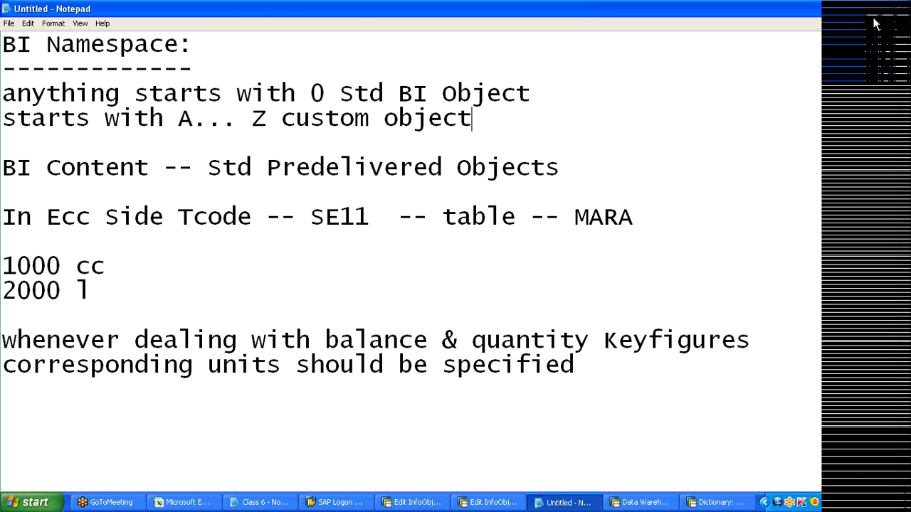
- In SAP, replace the InfoObject name's leading 0 with 'a', giving aBALANCE
{"action": "key", "text": "alt+Tab"}
{"action": "key", "text": "Home"}
{"action": "type", "text": "a"}
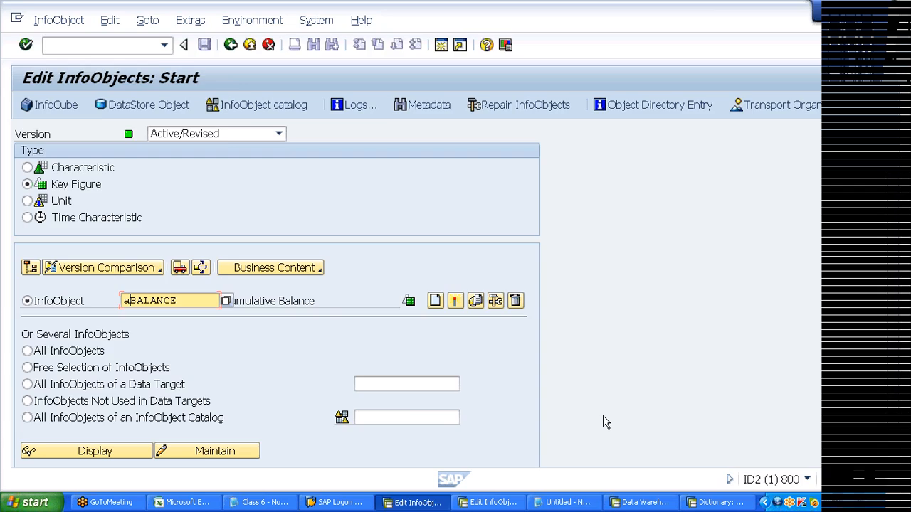
- Add the Notepad note 'better start object name with z' below the custom object line
{"action": "key", "text": "alt+Tab"}
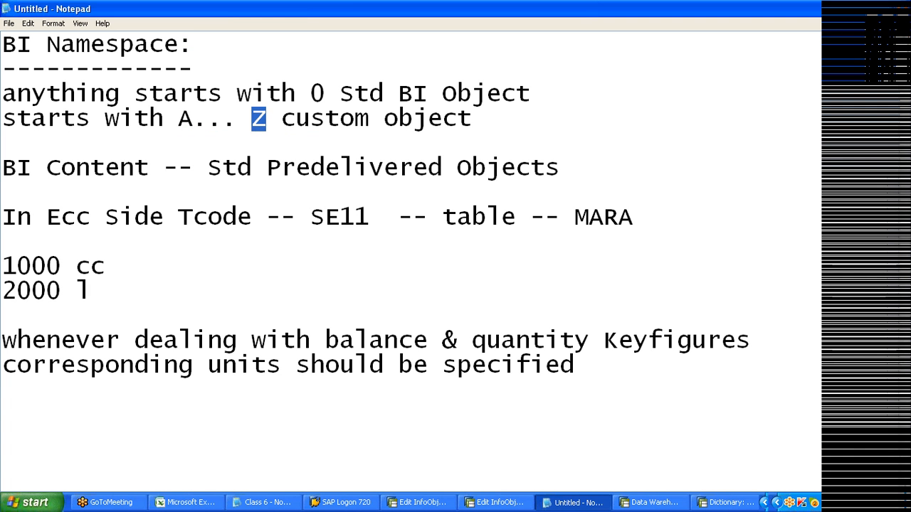
{"action": "left_click", "coordinate": [472, 119]}
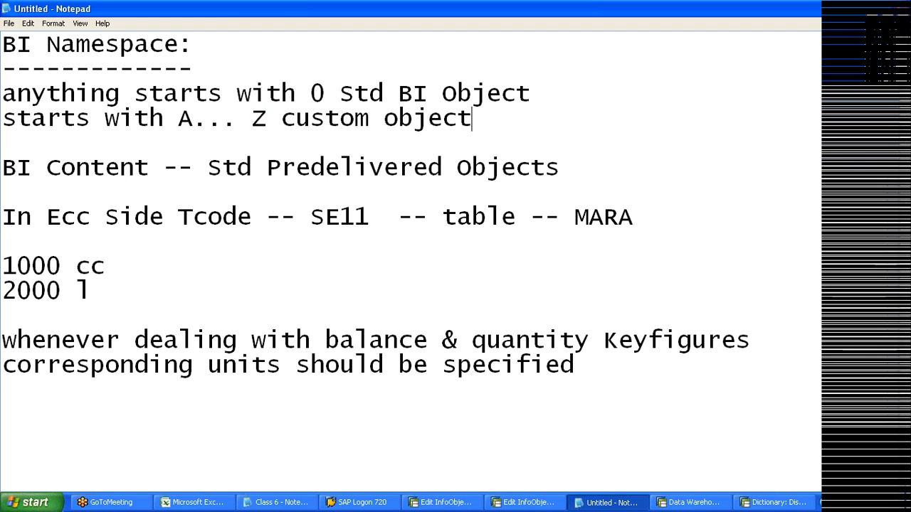
{"action": "key", "text": "Return"}
{"action": "type", "text": "bet"}
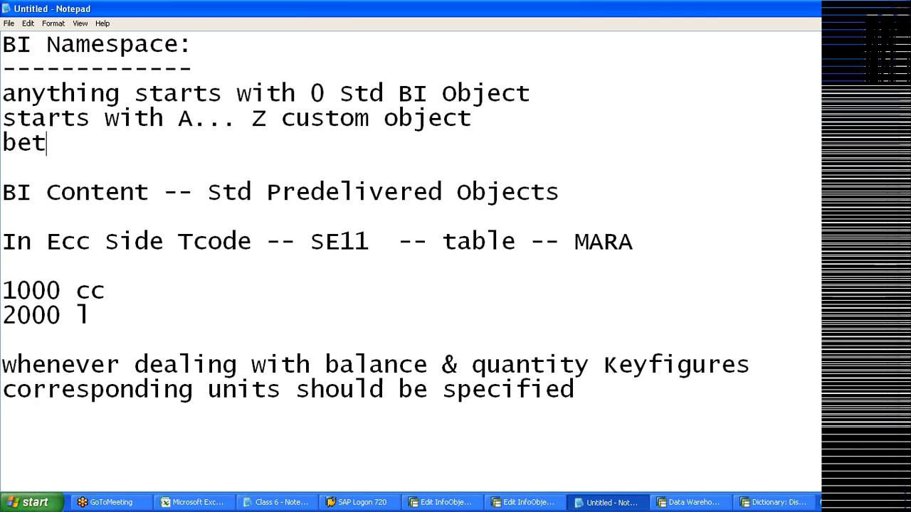
{"action": "type", "text": "ter start"}
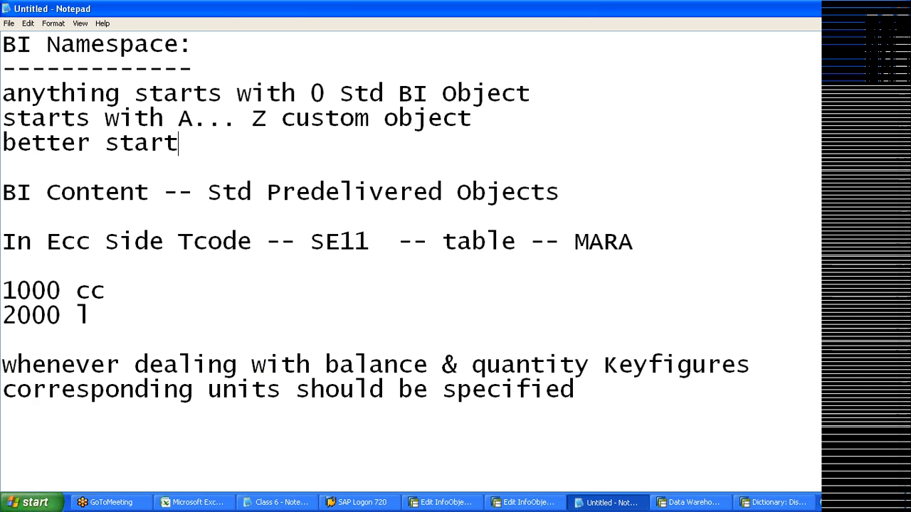
{"action": "type", "text": " with z"}
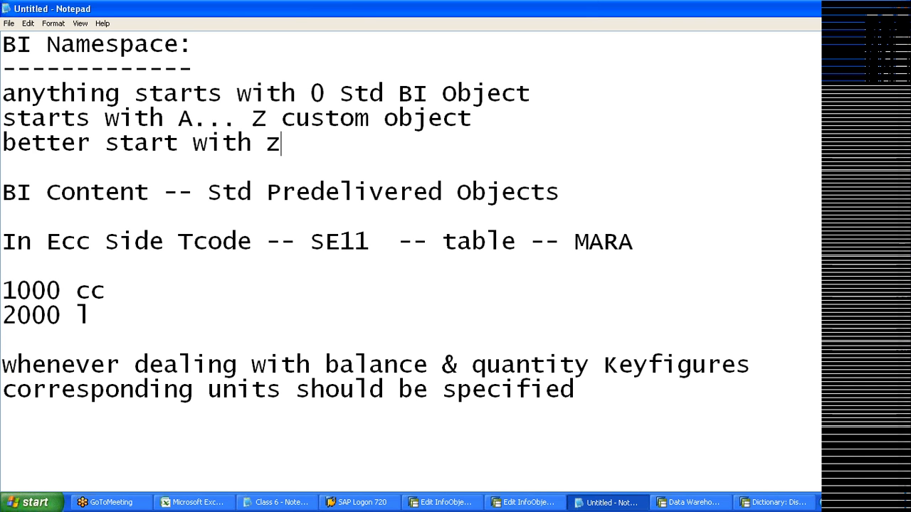
{"action": "left_click", "coordinate": [193, 142]}
{"action": "type", "text": "ob"}
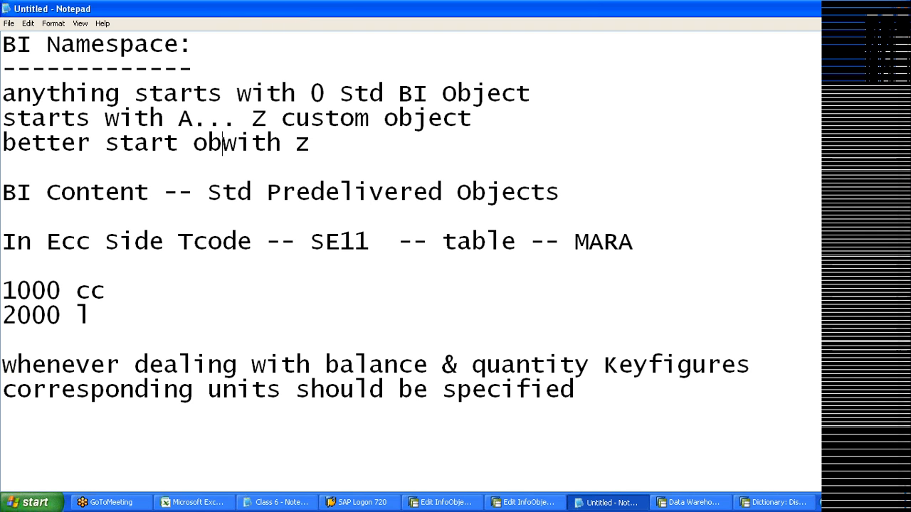
{"action": "type", "text": "ject name"}
{"action": "key", "text": "alt+Tab"}
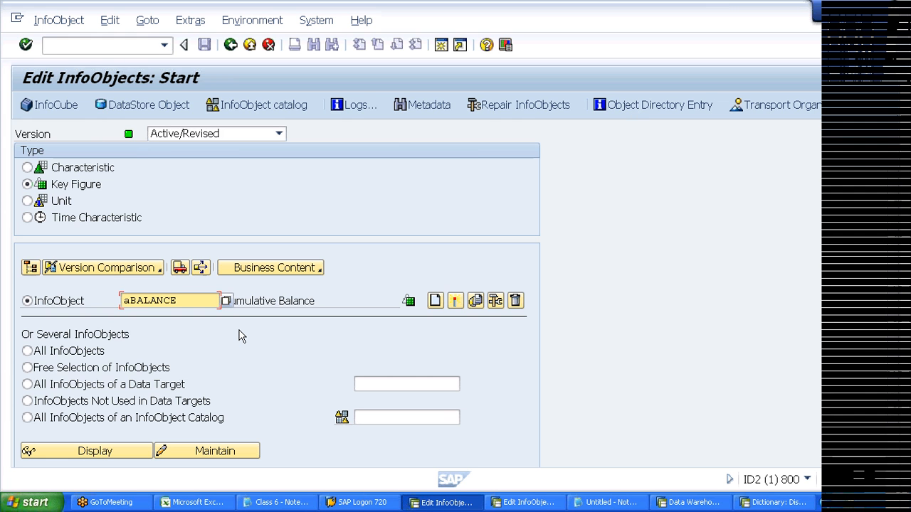
- Rename the InfoObject to zBALANCE and try creating it, which reports it already exists
{"action": "key", "text": "BackSpace"}
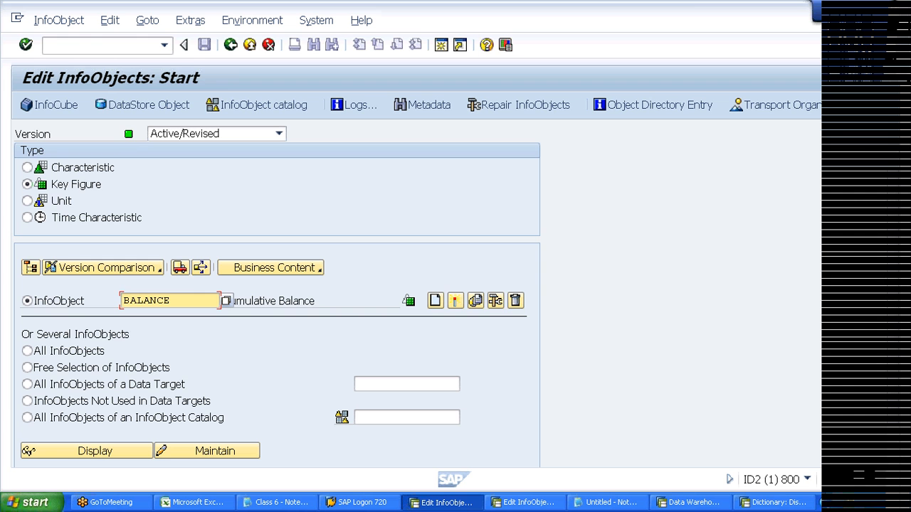
{"action": "type", "text": "z"}
{"action": "left_click", "coordinate": [435, 301]}
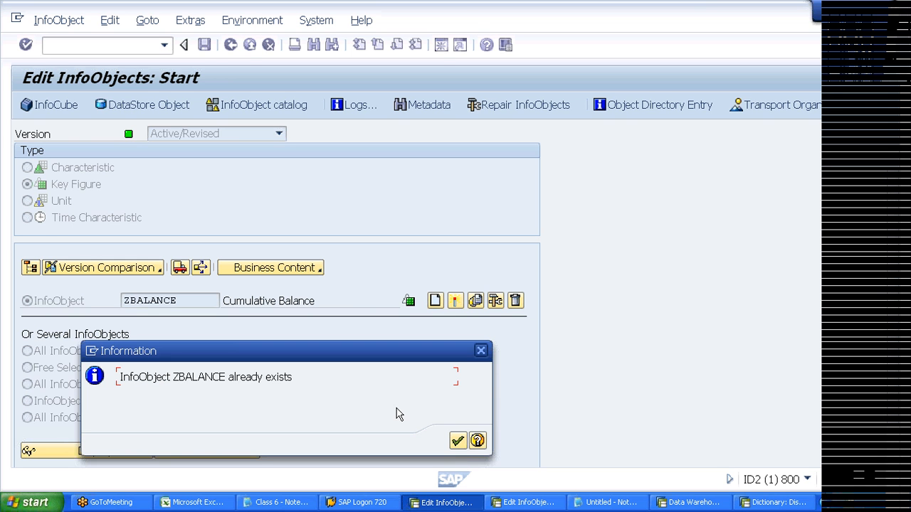
- Try the name ZBAL98, which also exists, then change it to ZBAL198
{"action": "key", "text": "Return"}
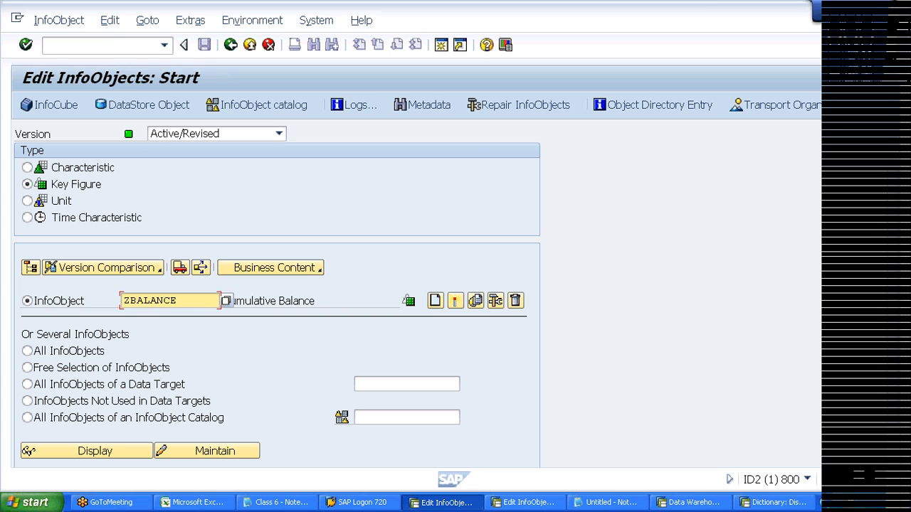
{"action": "key", "text": "BackSpace"}
{"action": "key", "text": "BackSpace"}
{"action": "key", "text": "BackSpace"}
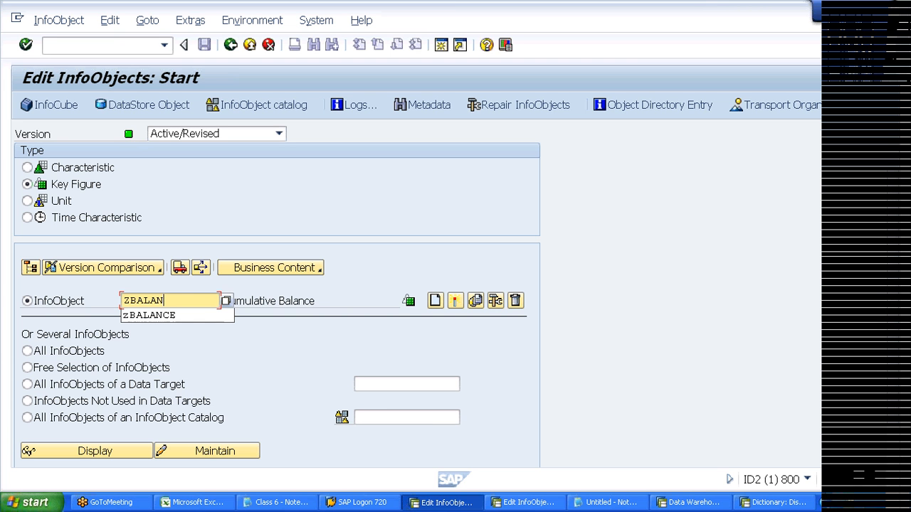
{"action": "key", "text": "BackSpace"}
{"action": "type", "text": "9"}
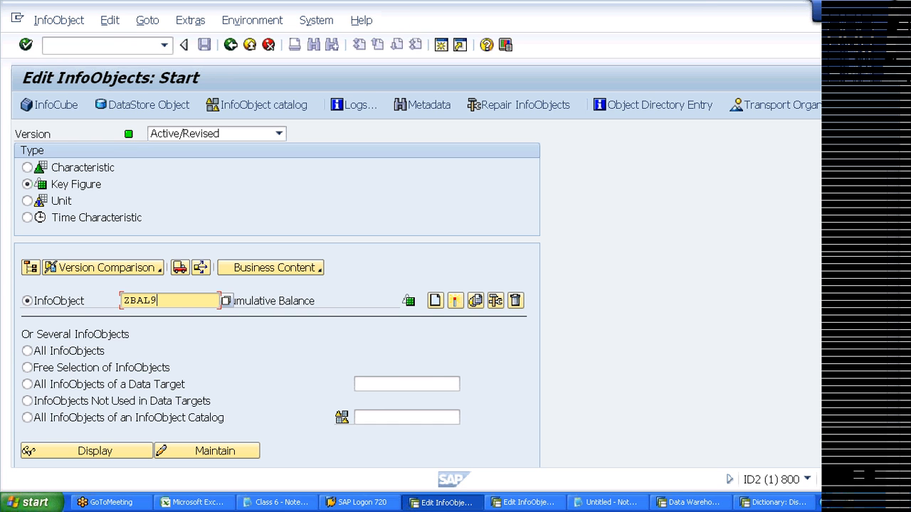
{"action": "type", "text": "8"}
{"action": "left_click", "coordinate": [435, 300]}
{"action": "key", "text": "Return"}
{"action": "left_click", "coordinate": [149, 300]}
{"action": "type", "text": "1"}
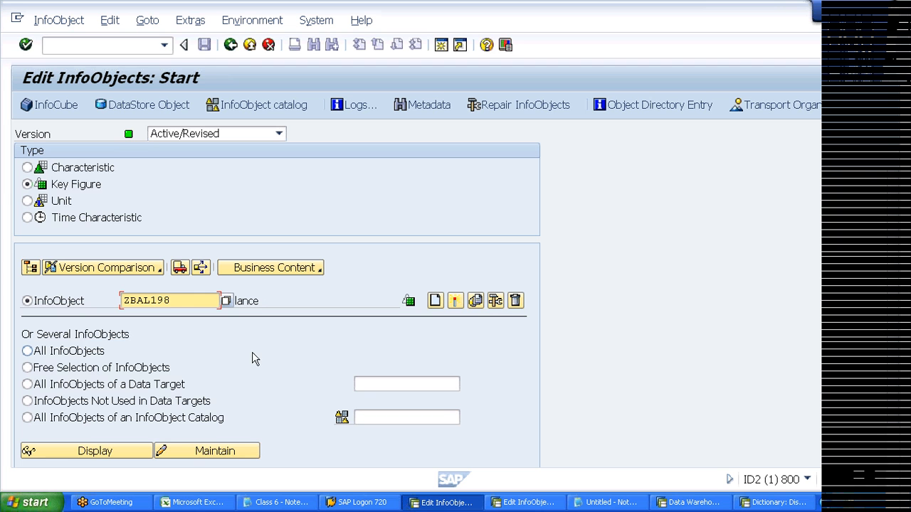
- Create key figure ZBAL198 with long description 'Accumulated Balance' and open its detail screen
{"action": "left_click", "coordinate": [434, 300]}
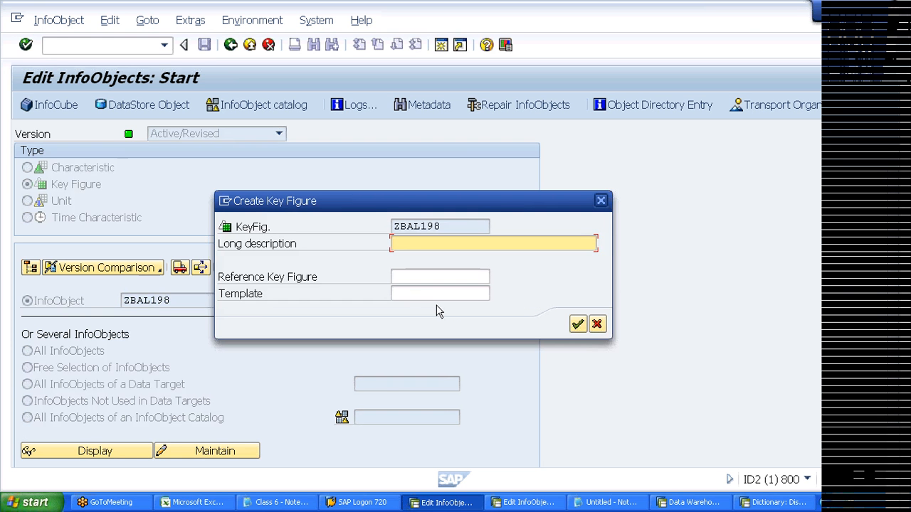
{"action": "left_click_drag", "start_coordinate": [455, 210], "coordinate": [451, 153]}
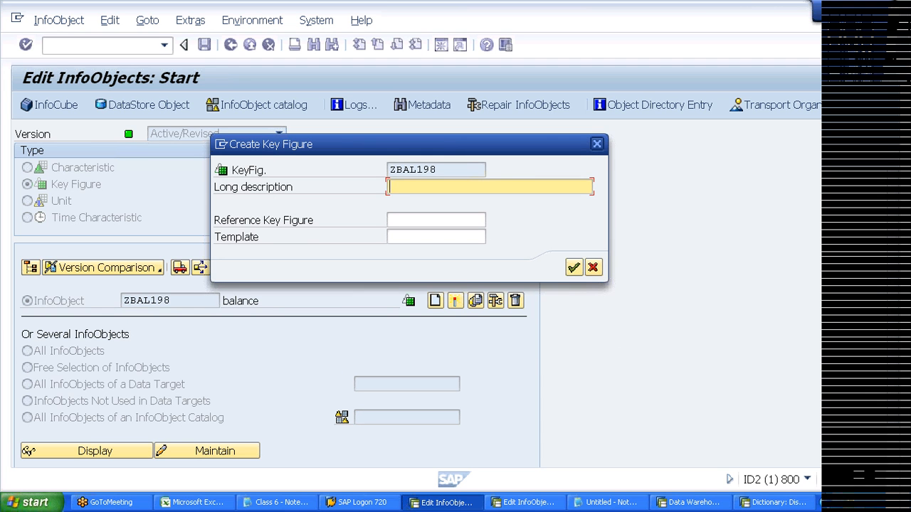
{"action": "left_click", "coordinate": [436, 237]}
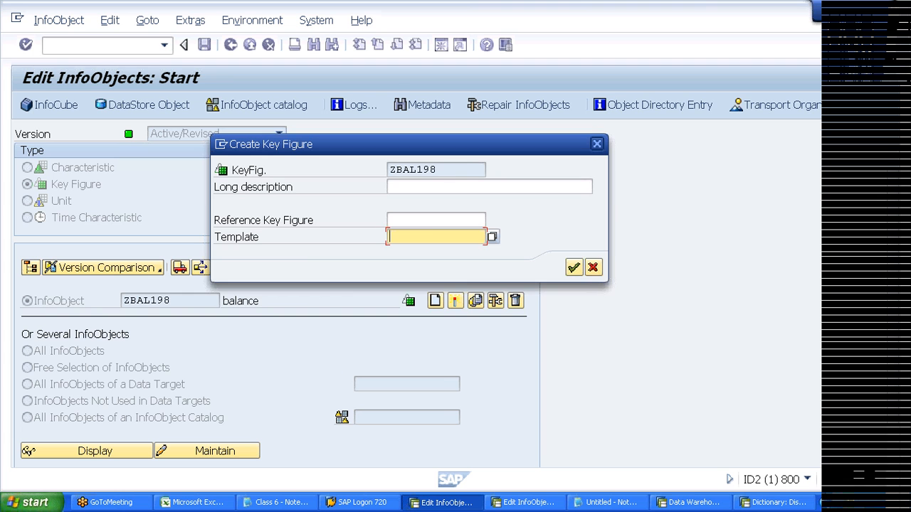
{"action": "left_click_drag", "start_coordinate": [451, 145], "coordinate": [481, 211]}
{"action": "type", "text": "um"}
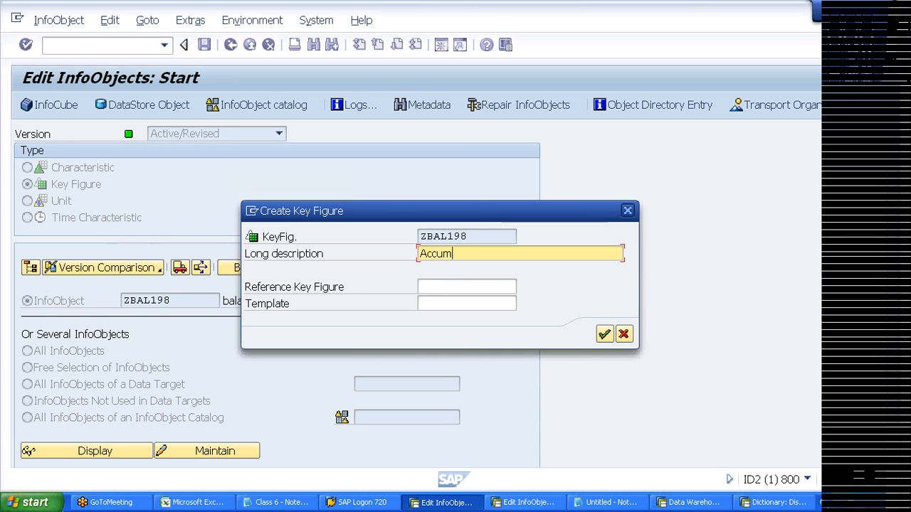
{"action": "type", "text": "ulated Bala"}
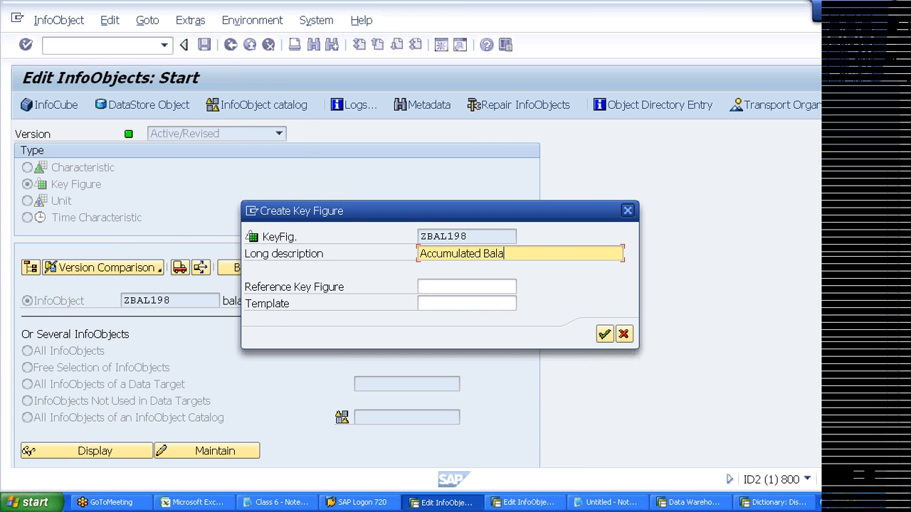
{"action": "type", "text": "nce"}
{"action": "key", "text": "Return"}
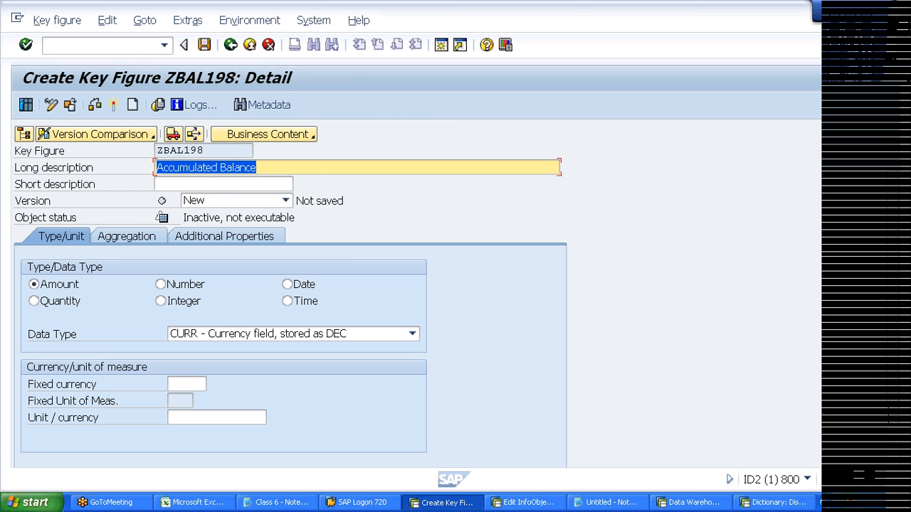
- Try activating ZBAL198 and inspect the help for its missing-unit error message
{"action": "key", "text": "Tab"}
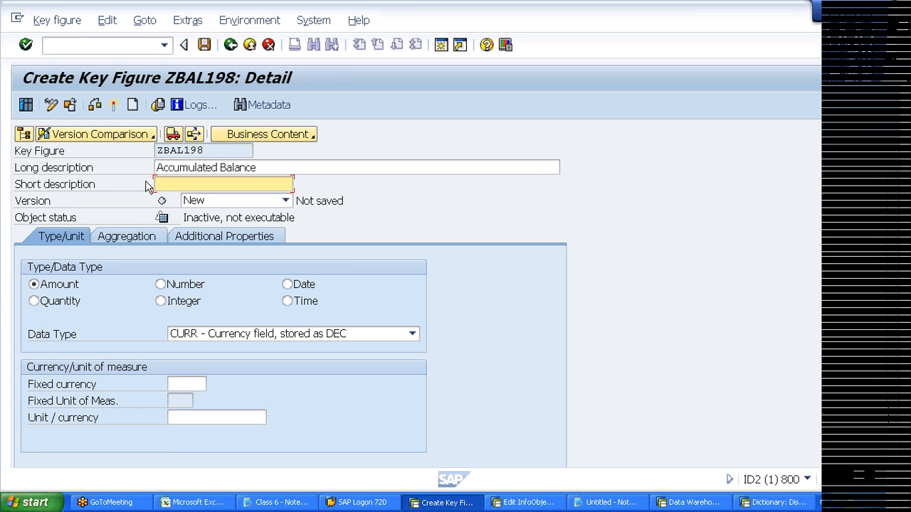
{"action": "left_click", "coordinate": [112, 110]}
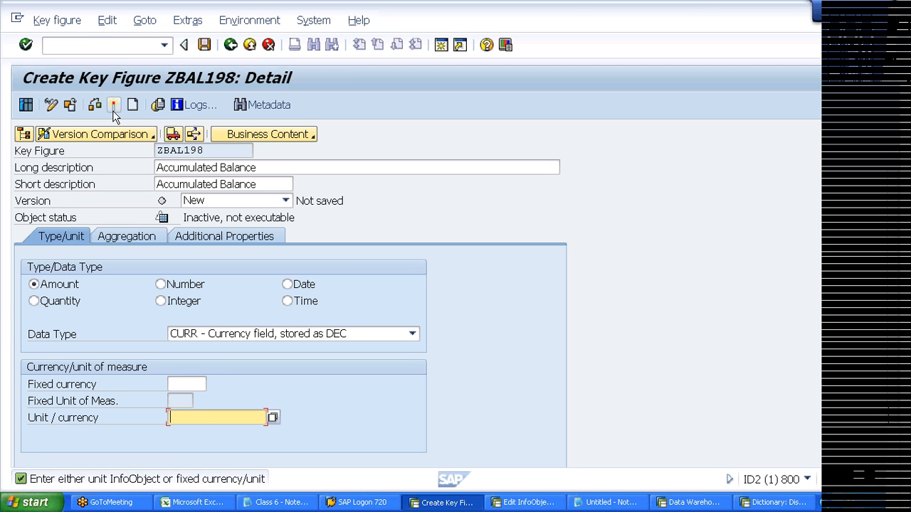
{"action": "left_click", "coordinate": [164, 485]}
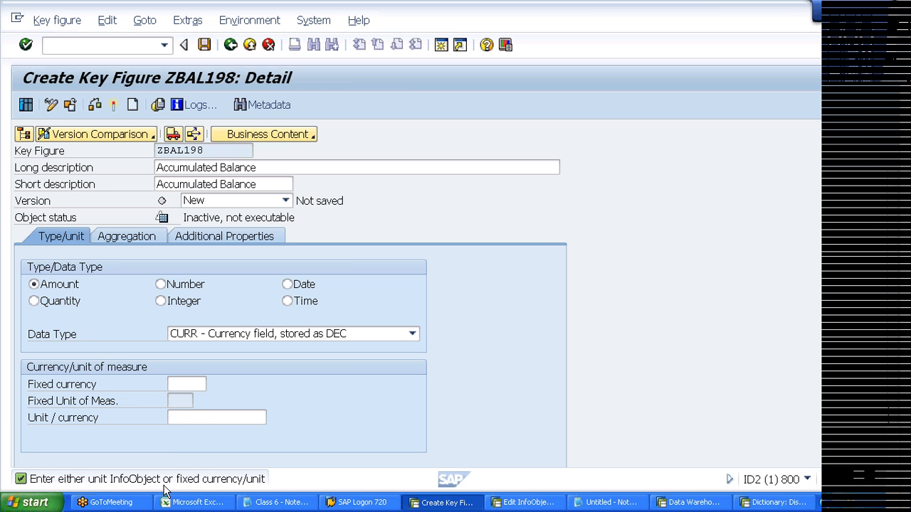
{"action": "double_click", "coordinate": [165, 486]}
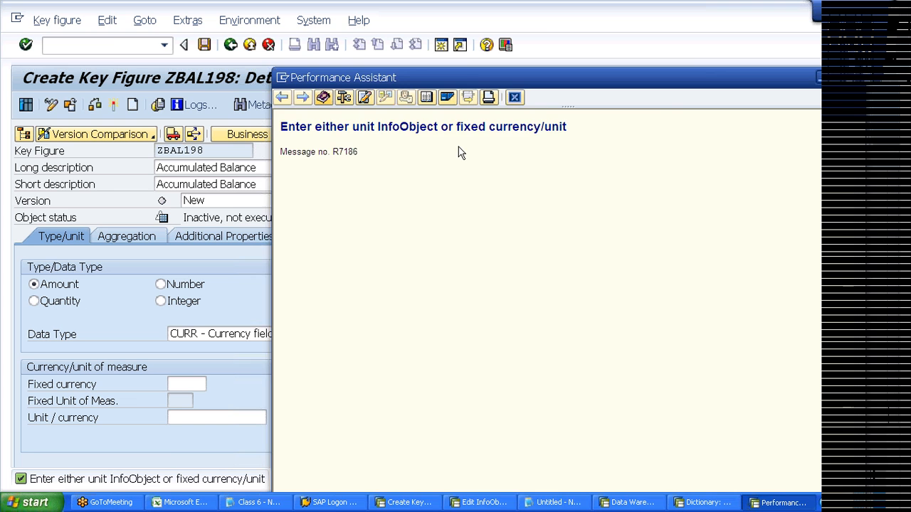
{"action": "key", "text": "Escape"}
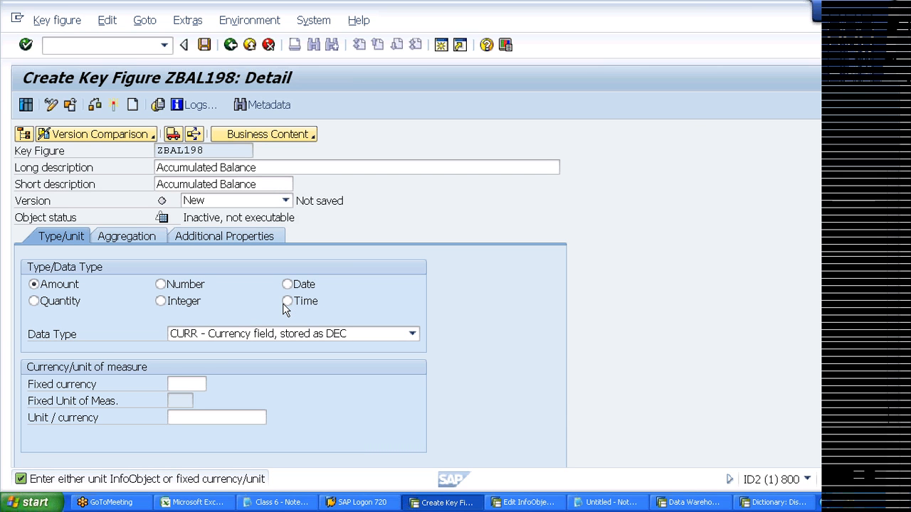
{"action": "key", "text": "Return"}
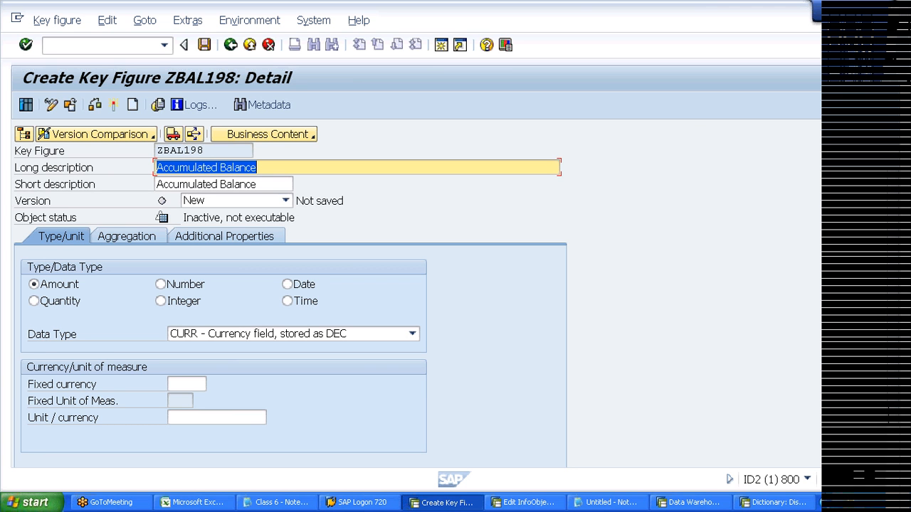
- Check the Unit / currency and Fixed currency fields, then bring up the DSO Excel sheet
{"action": "left_click", "coordinate": [217, 418]}
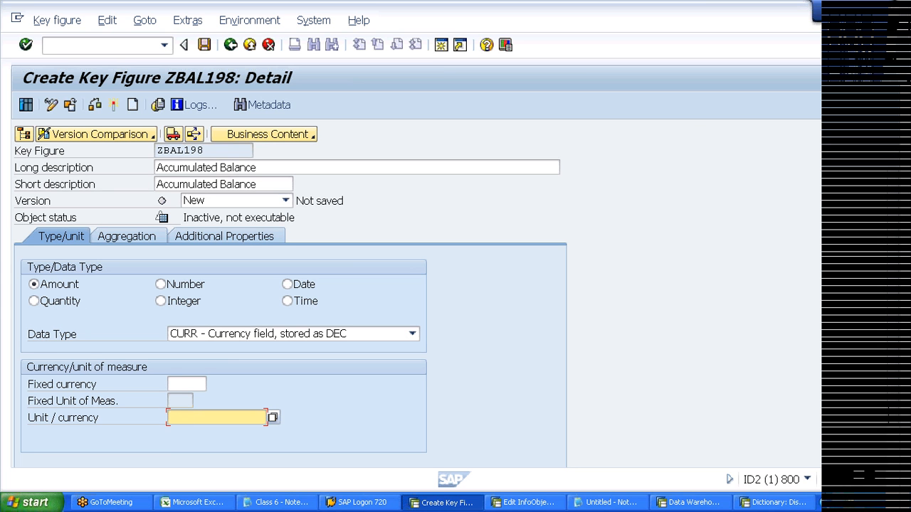
{"action": "left_click", "coordinate": [186, 385]}
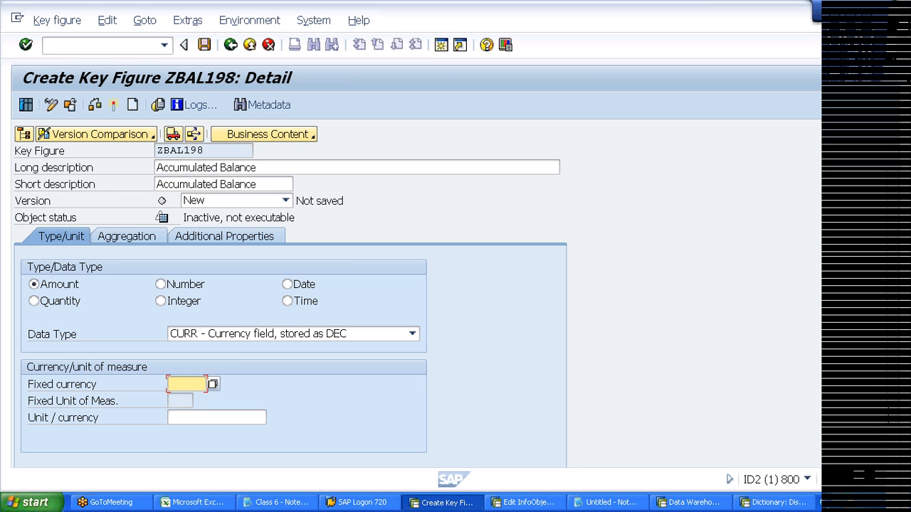
{"action": "left_click", "coordinate": [198, 503]}
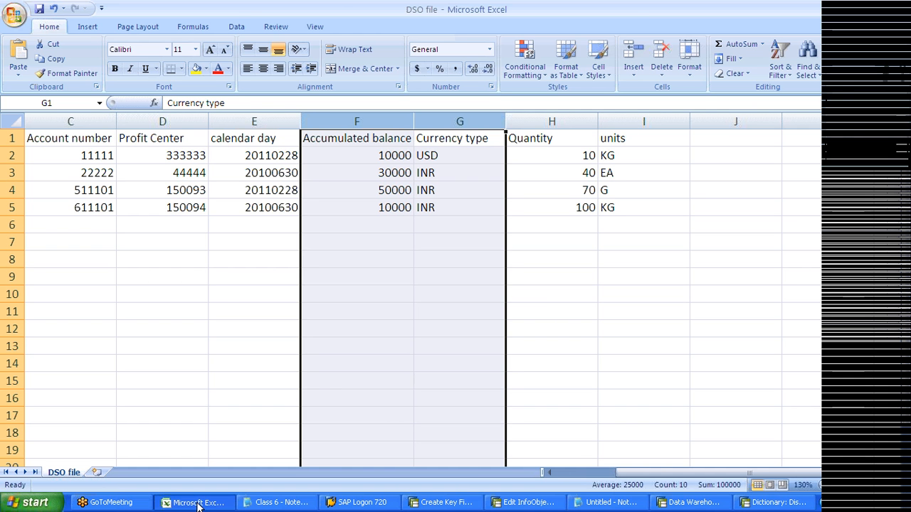
- Select the Accumulated balance and Currency type columns F:G, then return to SAP
{"action": "left_click_drag", "start_coordinate": [357, 121], "coordinate": [432, 113]}
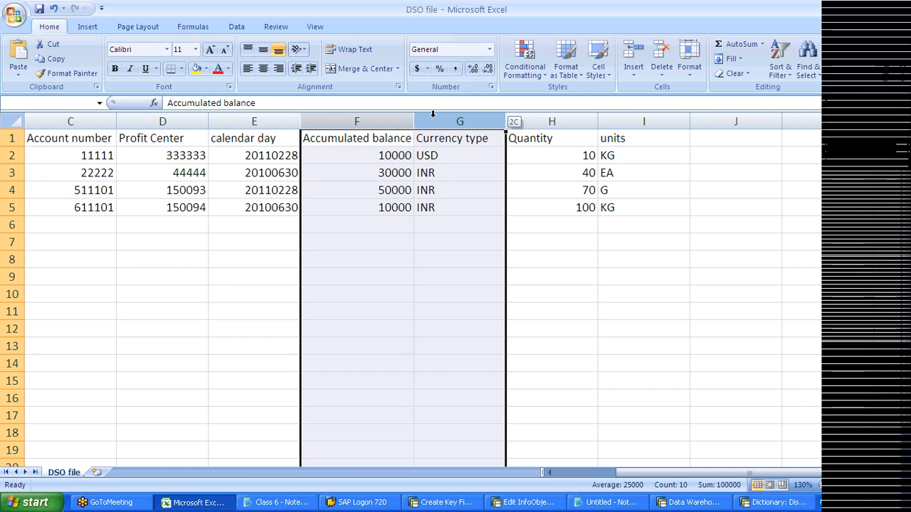
{"action": "left_click_drag", "start_coordinate": [433, 114], "coordinate": [436, 114]}
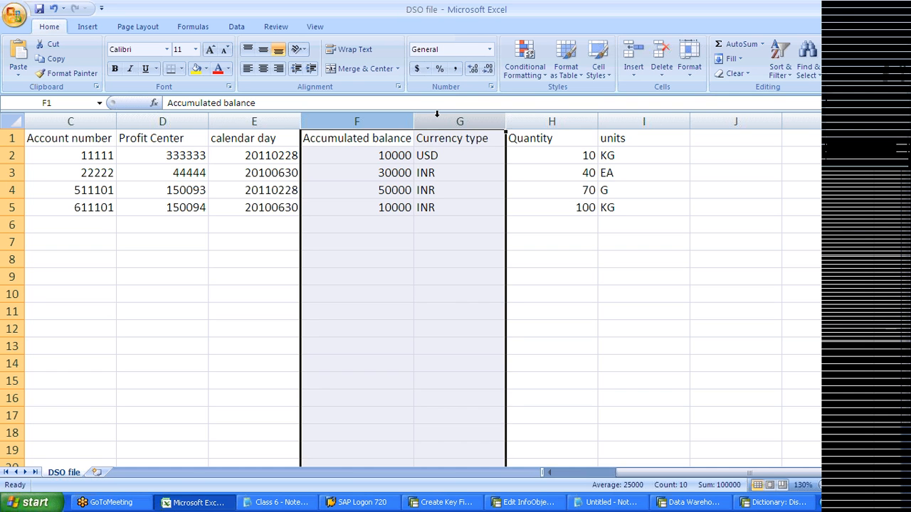
{"action": "left_click", "coordinate": [459, 173]}
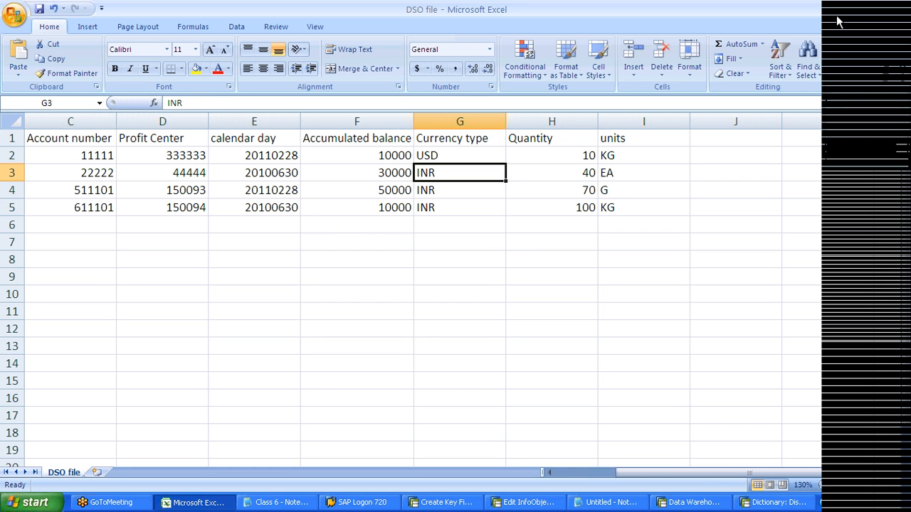
{"action": "key", "text": "alt+Tab"}
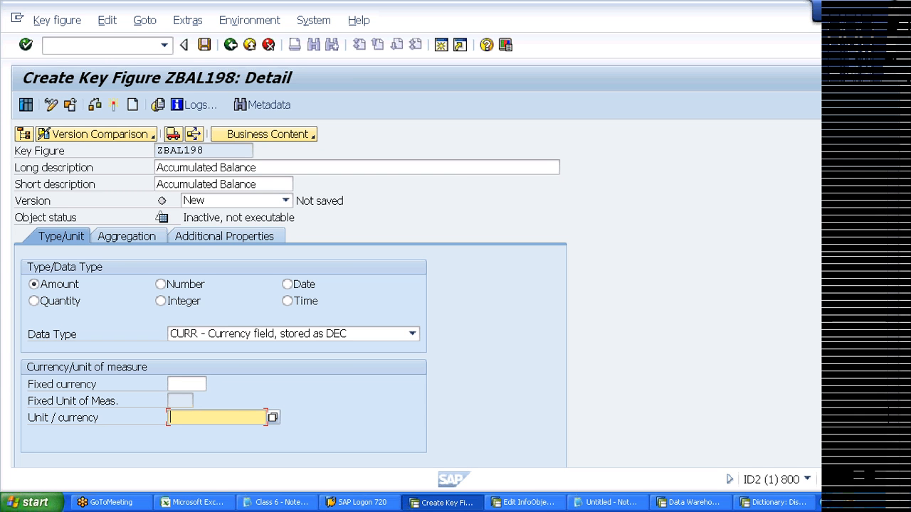
- Enter 0currency as the unit / currency and open the currency InfoObject list
{"action": "type", "text": "0c"}
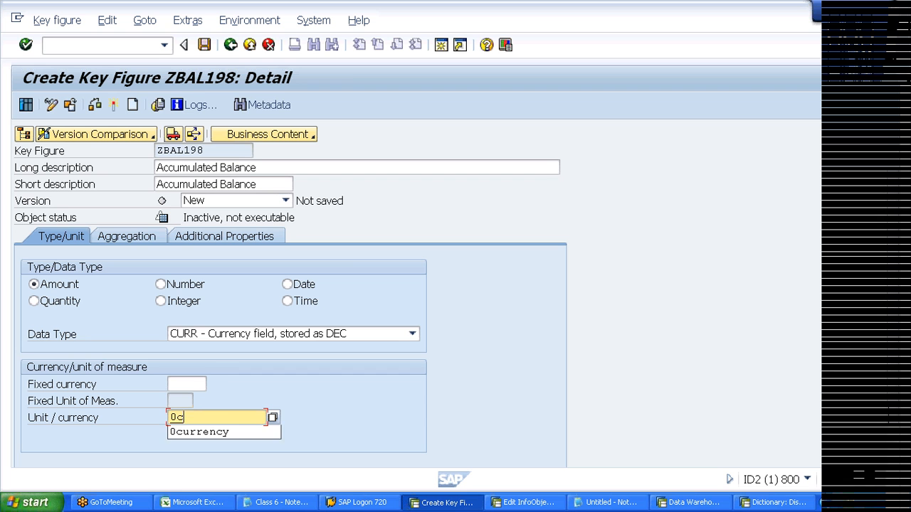
{"action": "key", "text": "Down"}
{"action": "key", "text": "Return"}
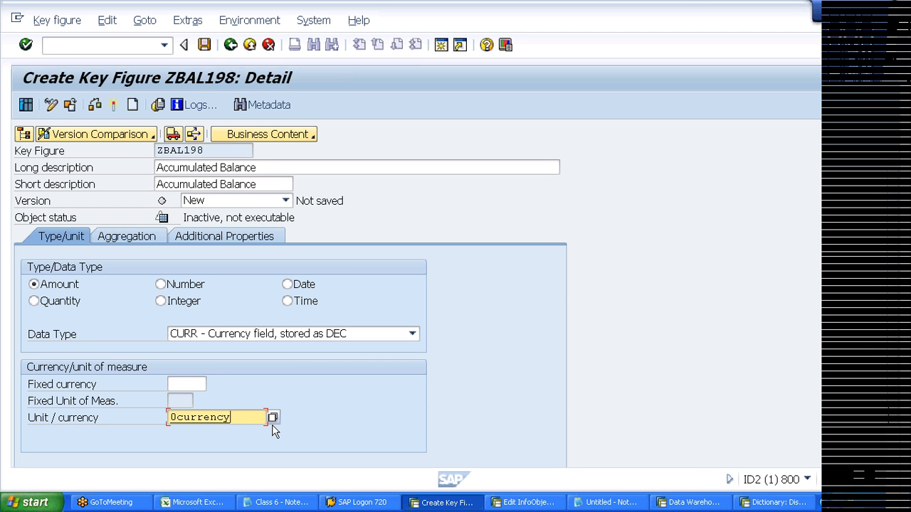
{"action": "key", "text": "BackSpace"}
{"action": "key", "text": "BackSpace"}
{"action": "key", "text": "BackSpace"}
{"action": "key", "text": "BackSpace"}
{"action": "key", "text": "BackSpace"}
{"action": "key", "text": "BackSpace"}
{"action": "key", "text": "BackSpace"}
{"action": "key", "text": "BackSpace"}
{"action": "key", "text": "BackSpace"}
{"action": "left_click", "coordinate": [272, 417]}
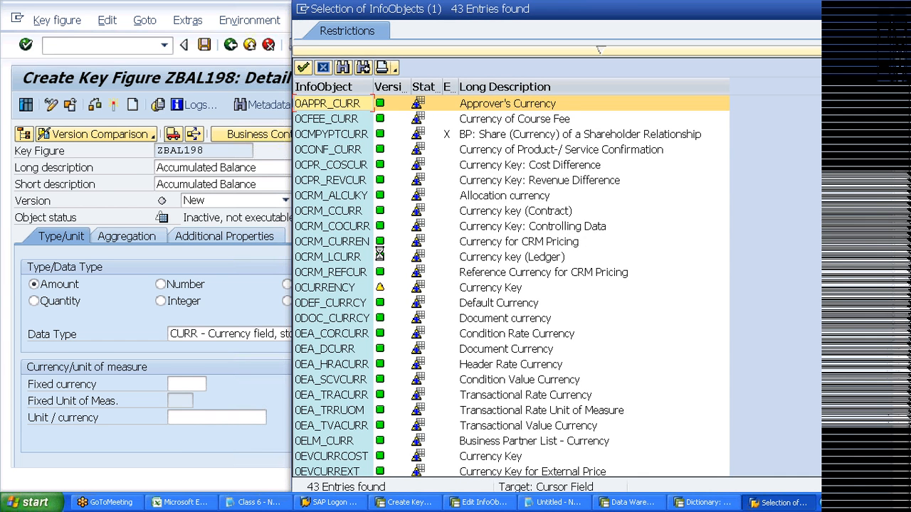
- Browse the 43 currency InfoObjects, noting 0CRM_COCURR, 0DOC_CURRCY, 0LOC_CURRCY and 0STAT_CURR
{"action": "left_click", "coordinate": [481, 119]}
{"action": "left_click", "coordinate": [498, 226]}
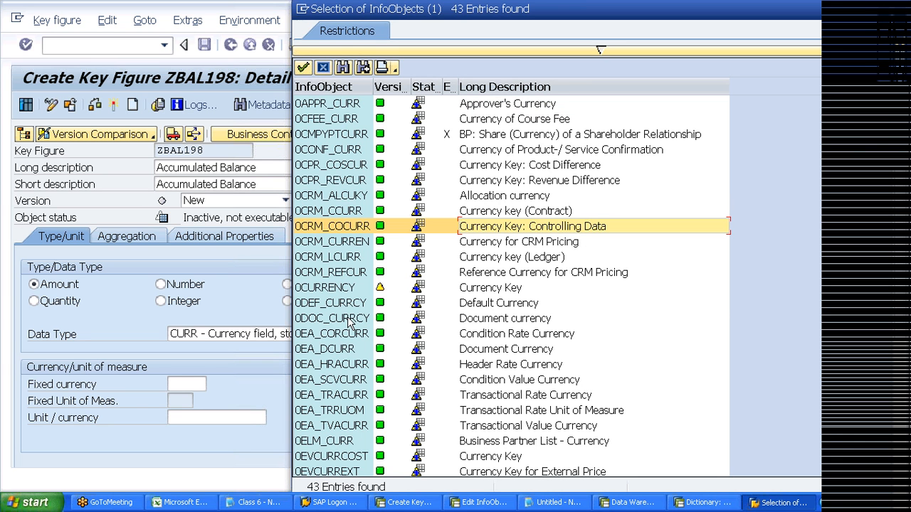
{"action": "left_click", "coordinate": [348, 319]}
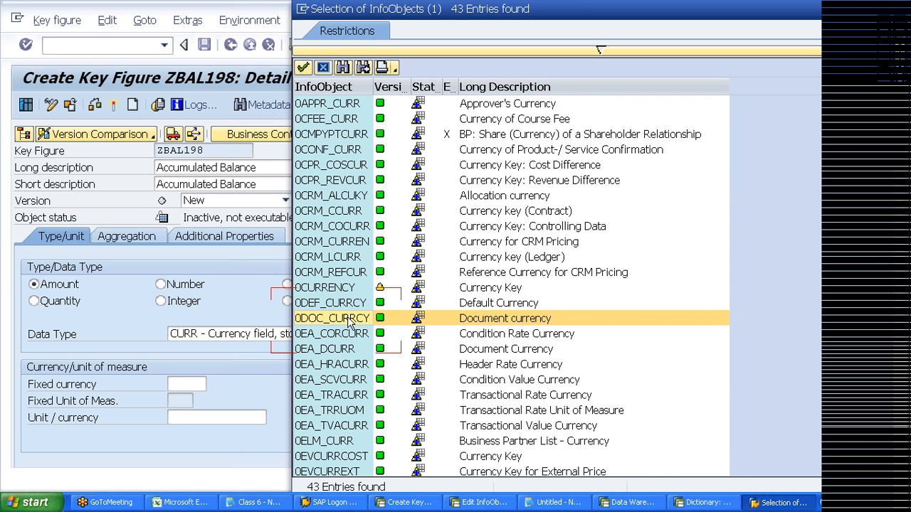
{"action": "key", "text": "Page_Down"}
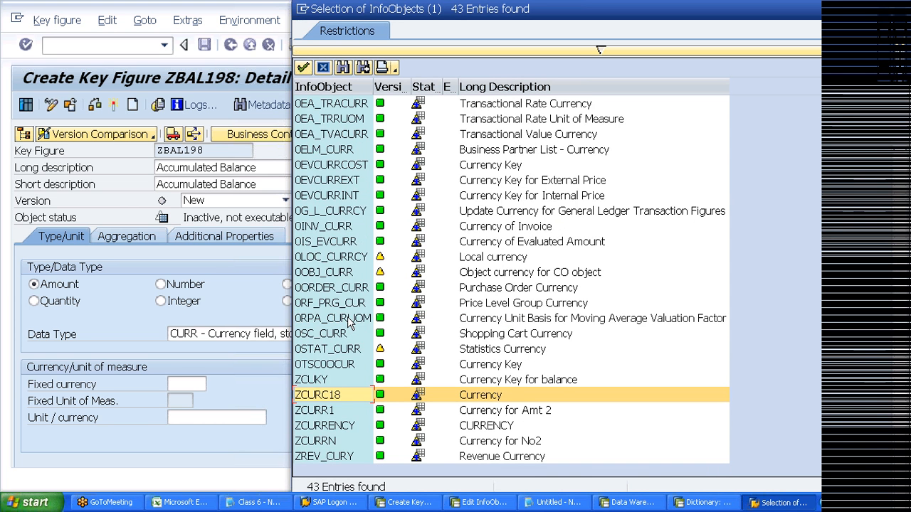
{"action": "left_click", "coordinate": [324, 260]}
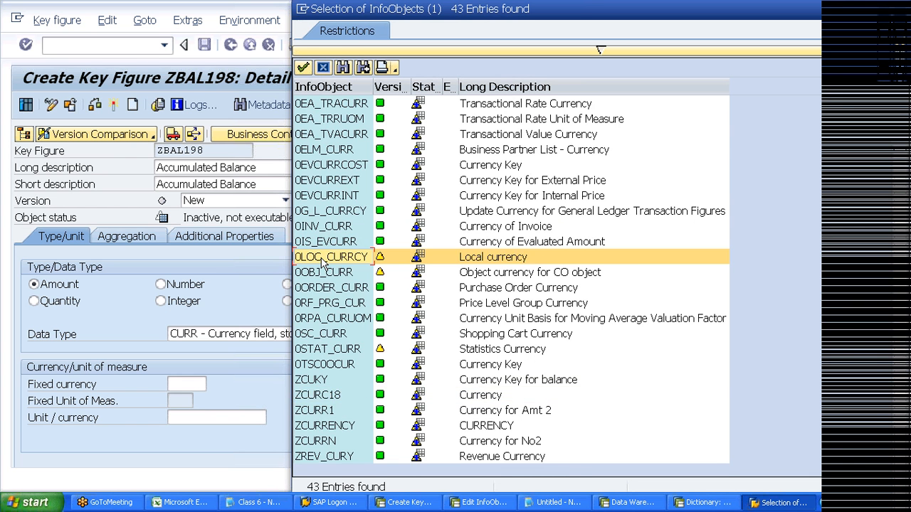
{"action": "key", "text": "Page_Up"}
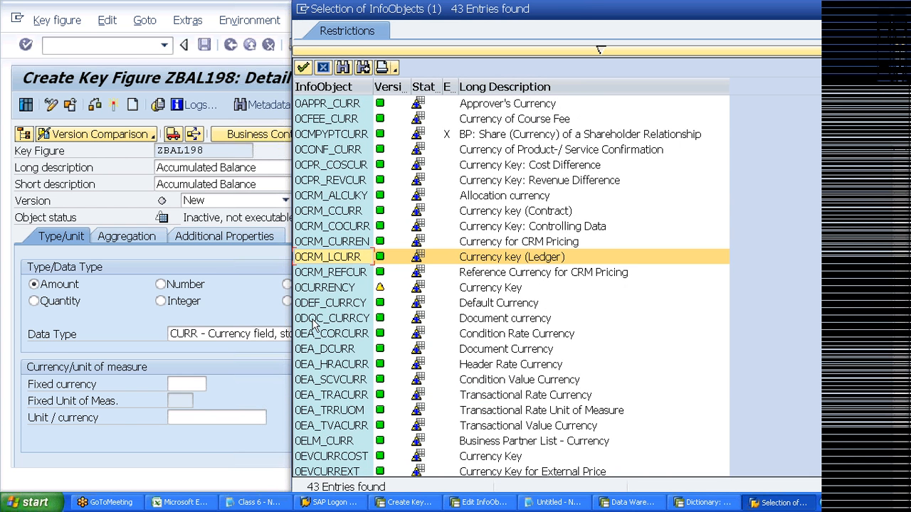
{"action": "left_click", "coordinate": [315, 322]}
{"action": "key", "text": "Page_Down"}
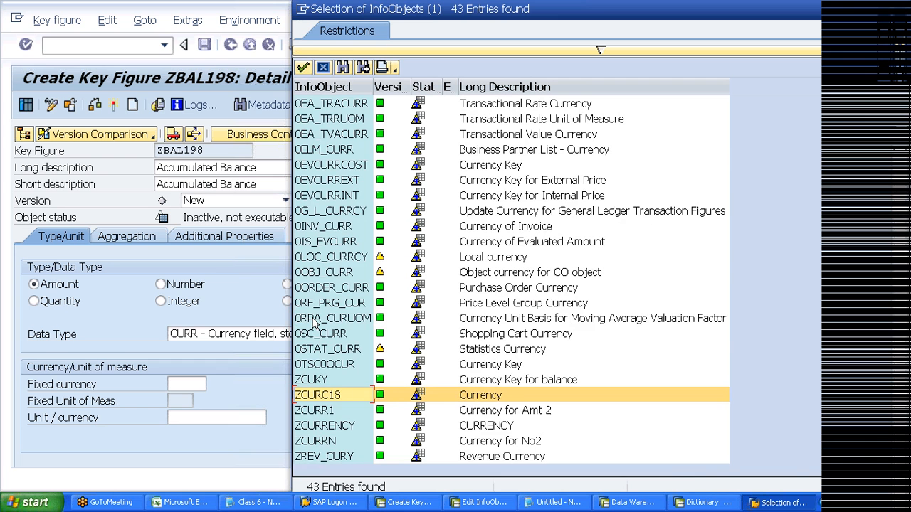
{"action": "left_click", "coordinate": [315, 349]}
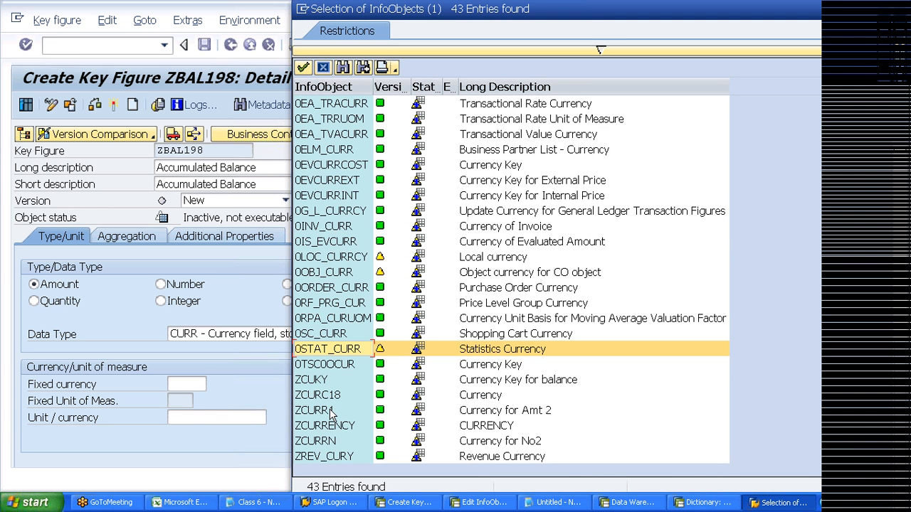
{"action": "left_click", "coordinate": [554, 502]}
- Complete the Notepad note '0LOc_currcy -- Local currency'
{"action": "type", "text": "c_c"}
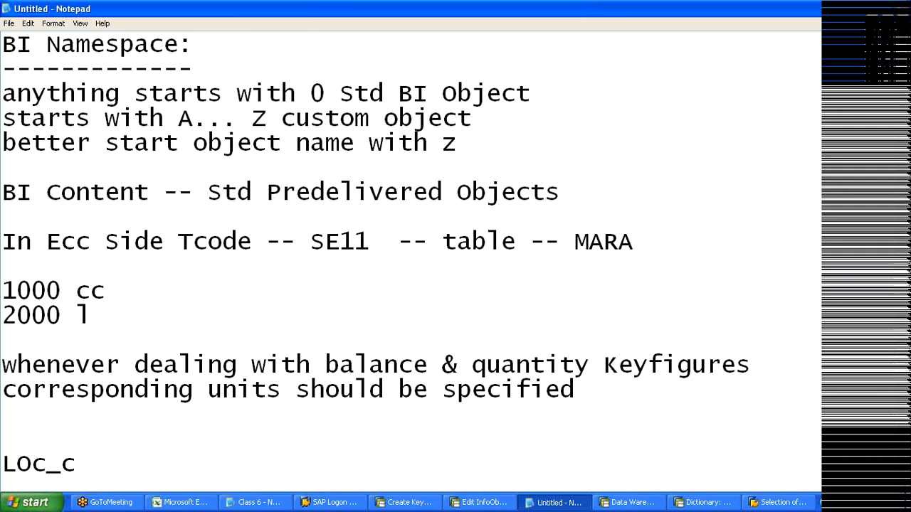
{"action": "key", "text": "alt+Tab"}
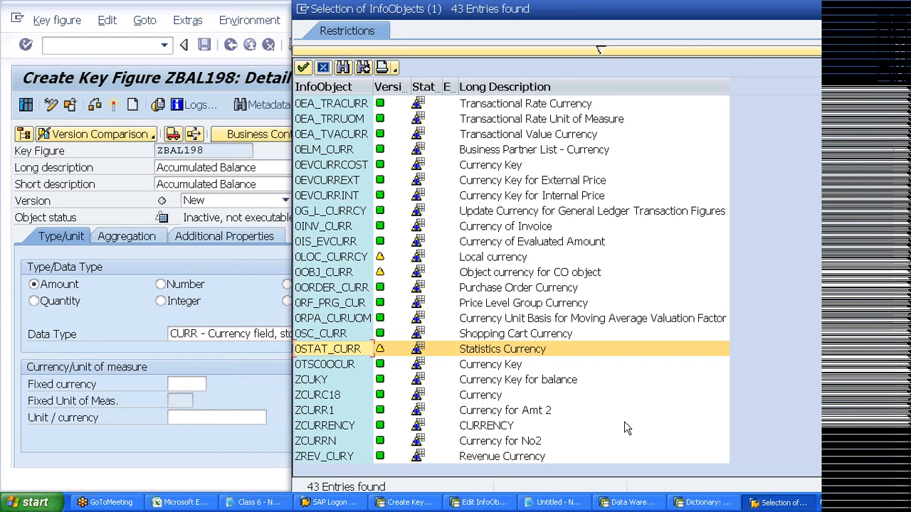
{"action": "key", "text": "alt+Tab"}
{"action": "type", "text": "urrcy"}
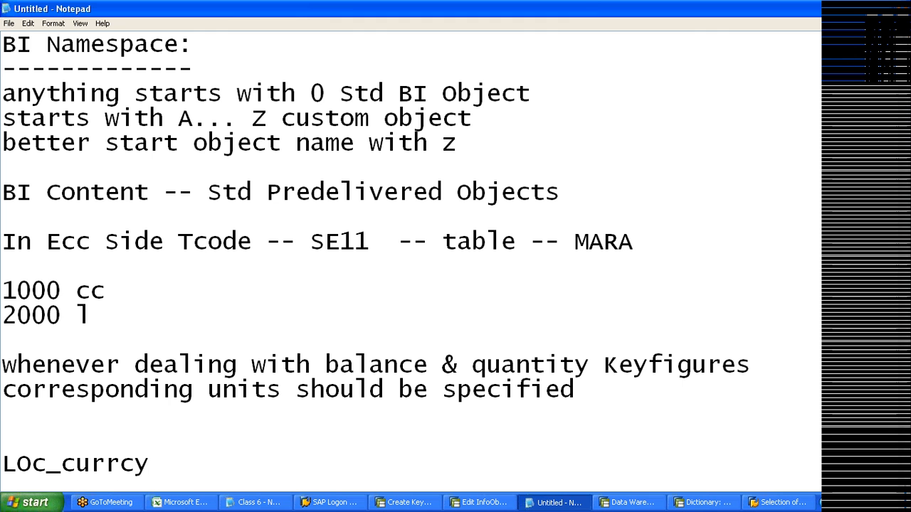
{"action": "key", "text": "Home"}
{"action": "type", "text": "0-"}
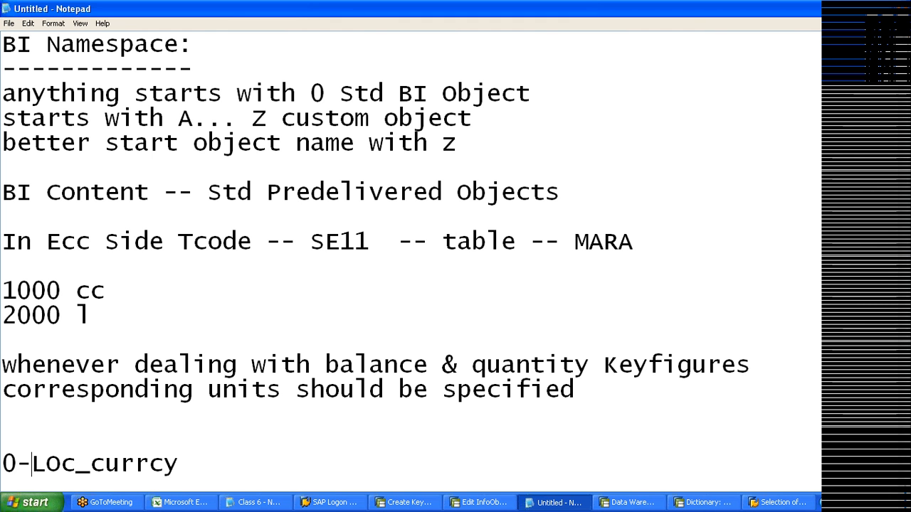
{"action": "key", "text": "BackSpace"}
{"action": "key", "text": "End"}
{"action": "type", "text": "-- Local currency"}
- Add '0DOC_currcy -- Document currency', then begin a new line with 'US'
{"action": "key", "text": "Return"}
{"action": "type", "text": "0"}
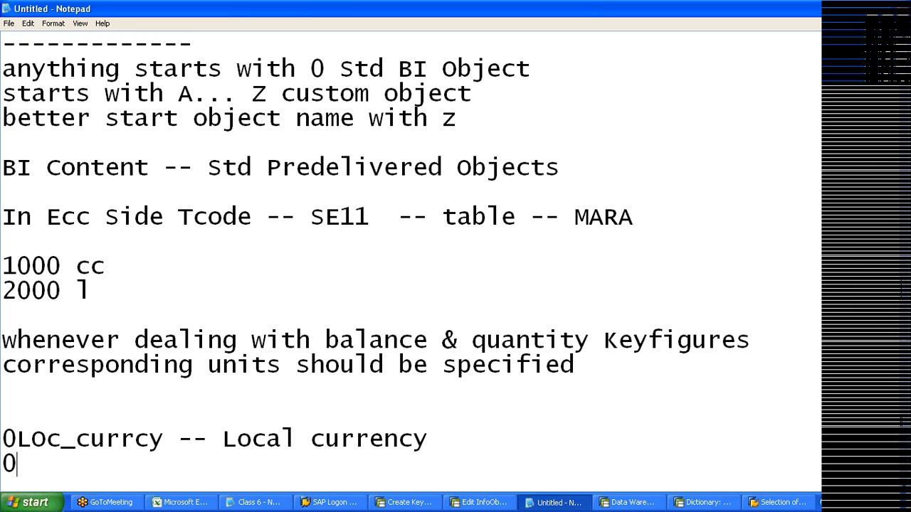
{"action": "type", "text": "DO"}
{"action": "type", "text": "_"}
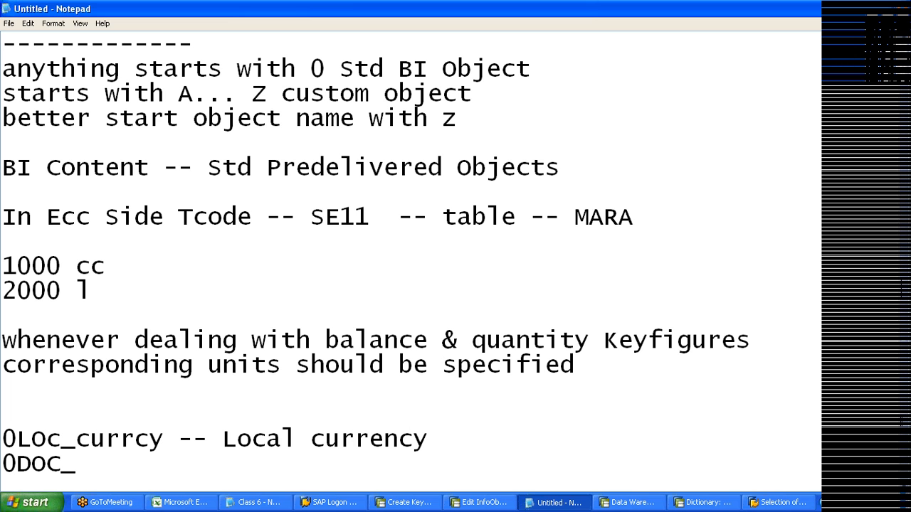
{"action": "type", "text": "currcy -- Document currency"}
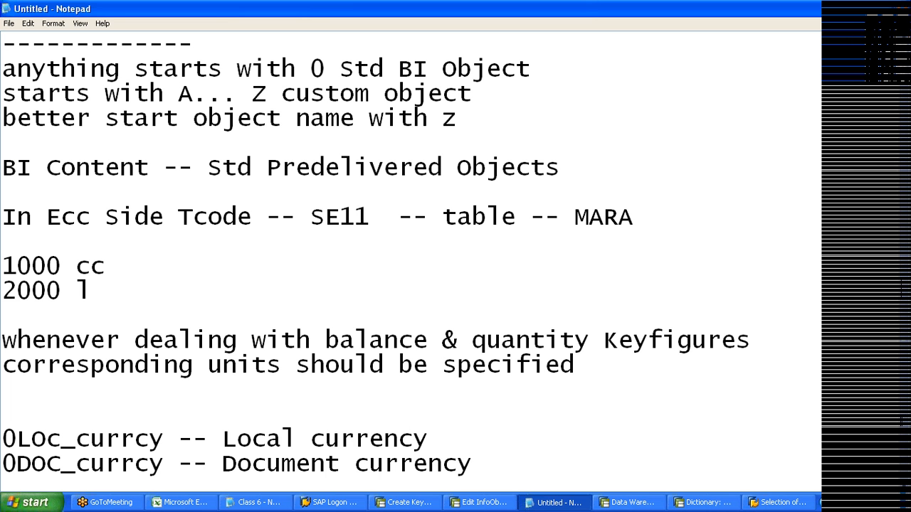
{"action": "key", "text": "Return"}
{"action": "key", "text": "Return"}
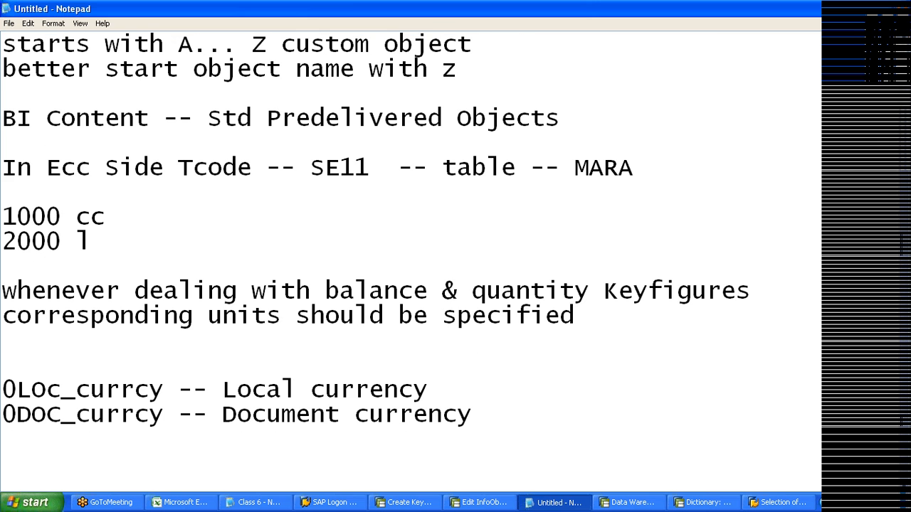
{"action": "type", "text": "US"}
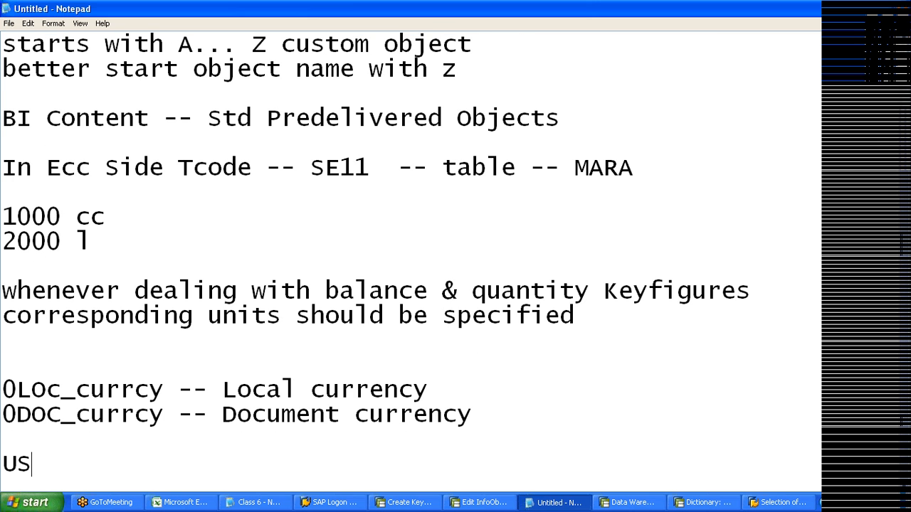
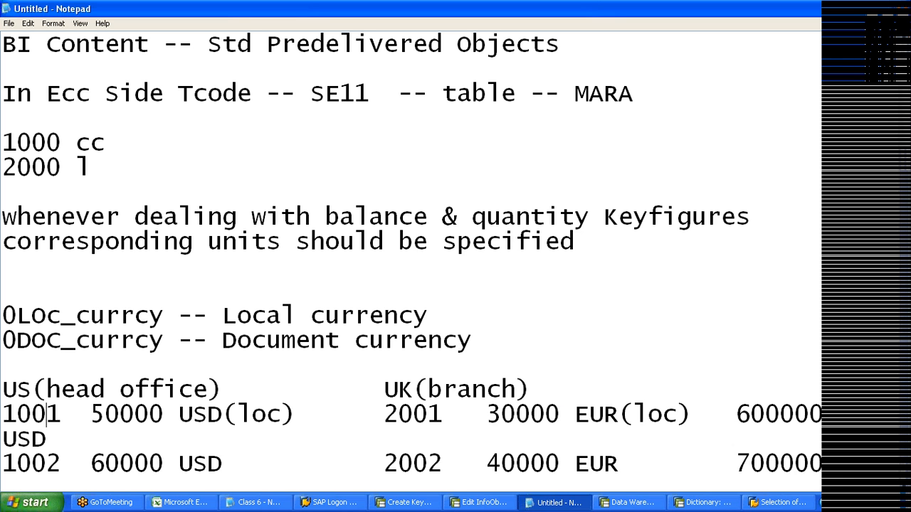
- Remove the extra spaces before 2001, 2002, 600000 and 700000 in the UK branch rows
{"action": "left_click", "coordinate": [384, 414]}
{"action": "key", "text": "BackSpace"}
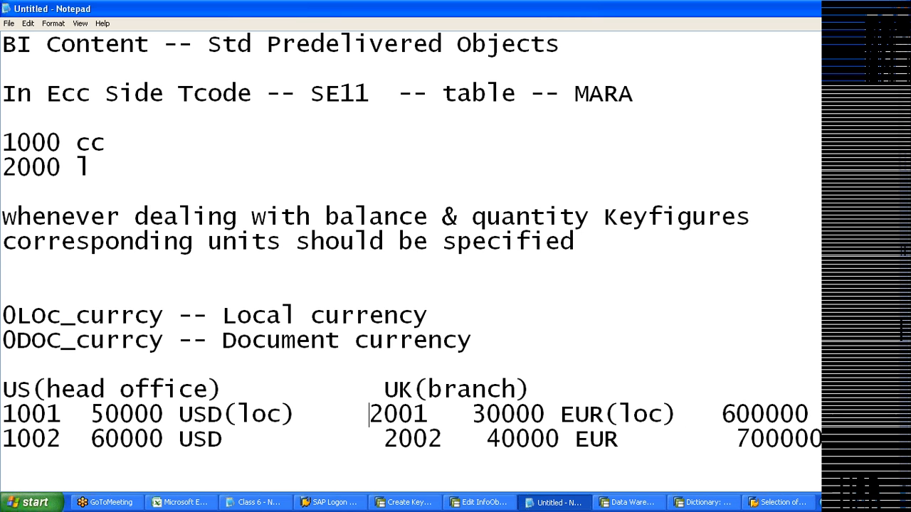
{"action": "key", "text": "Down"}
{"action": "key", "text": "Delete"}
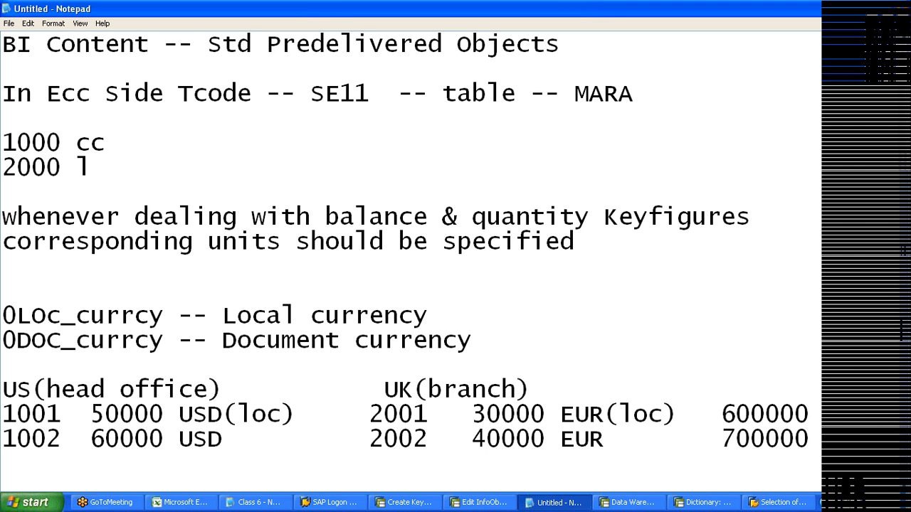
{"action": "key", "text": "BackSpace"}
{"action": "key", "text": "BackSpace"}
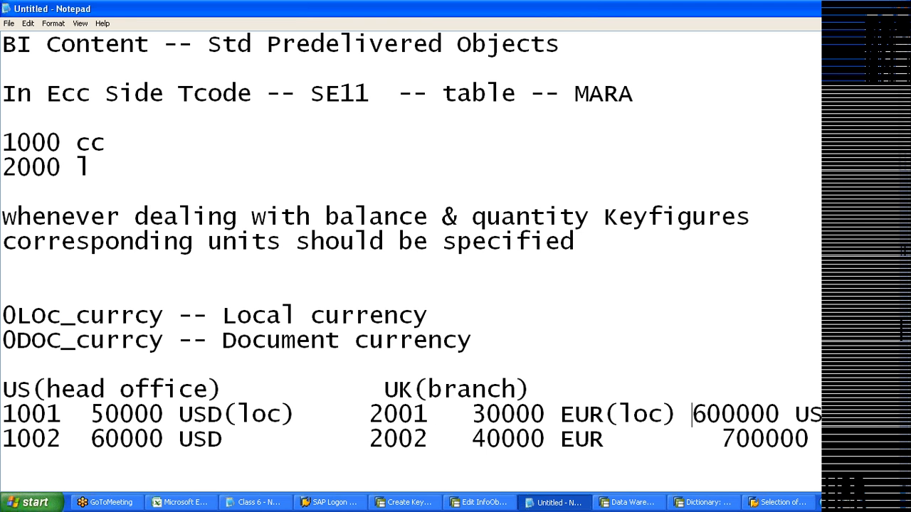
{"action": "key", "text": "Down"}
{"action": "key", "text": "Delete"}
{"action": "key", "text": "Delete"}
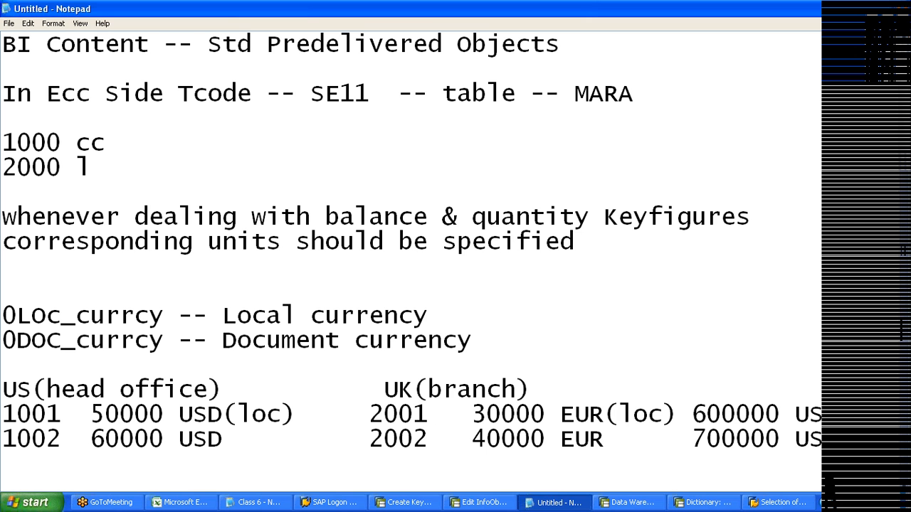
- Enter 0currency as the unit/currency of key figure ZBAL198 and activate it
{"action": "left_click", "coordinate": [874, 14]}
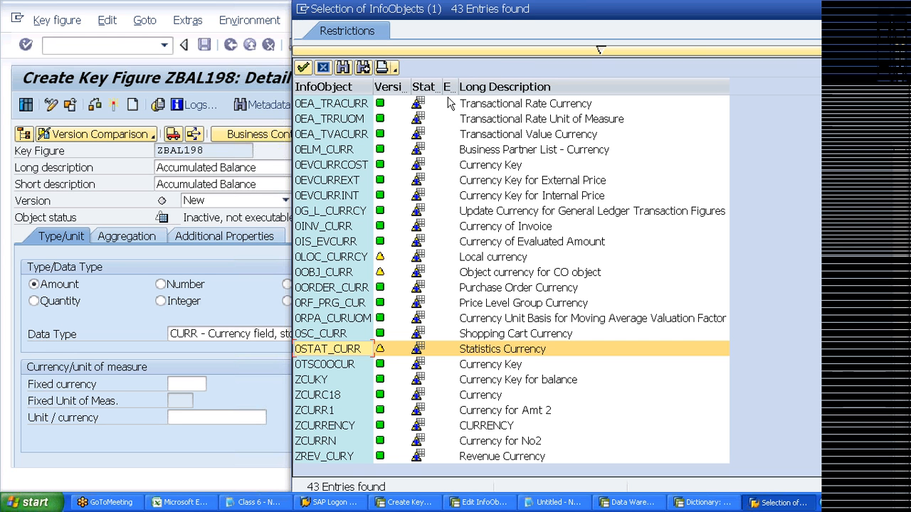
{"action": "key", "text": "Escape"}
{"action": "type", "text": "0currency"}
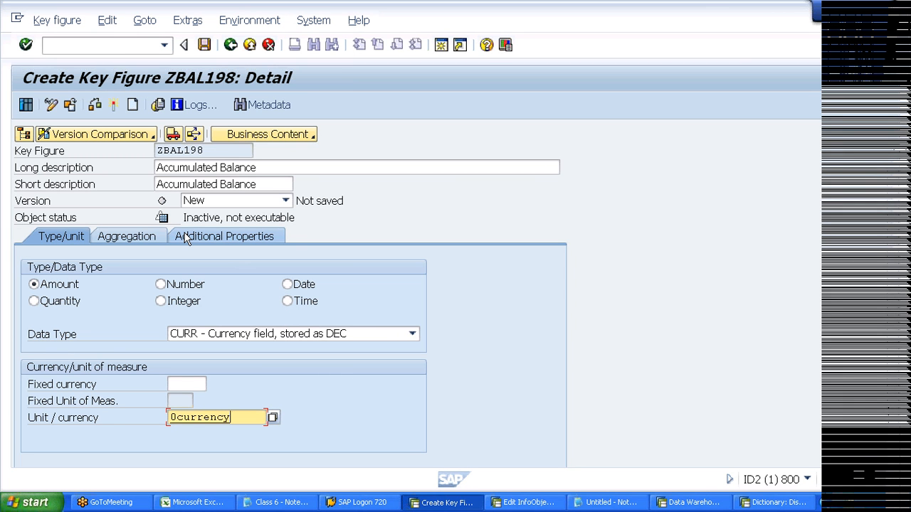
{"action": "left_click", "coordinate": [146, 239]}
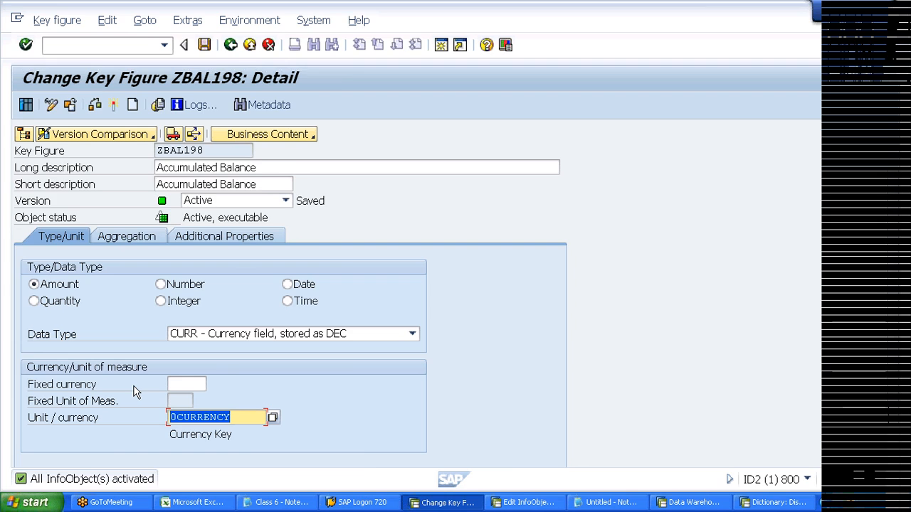
{"action": "left_click", "coordinate": [195, 503]}
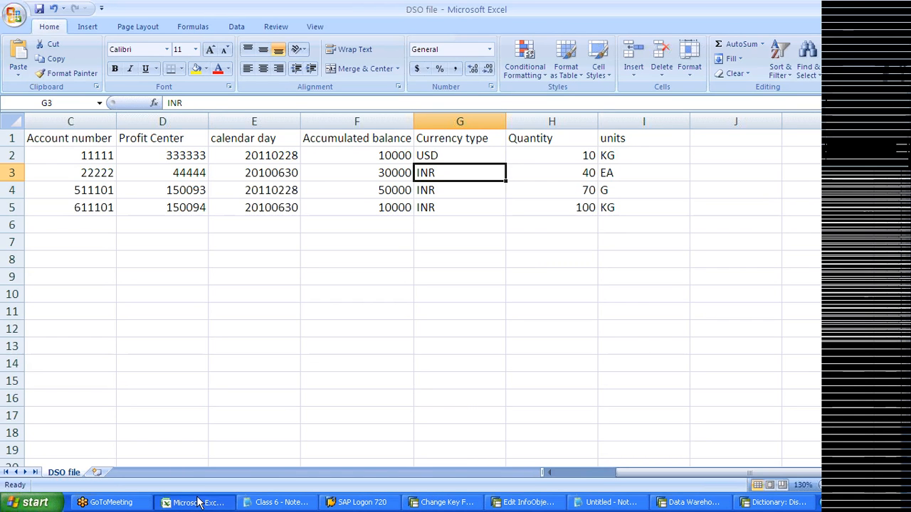
- Delete the Currency type column G from the DSO file spreadsheet
{"action": "right_click", "coordinate": [454, 124]}
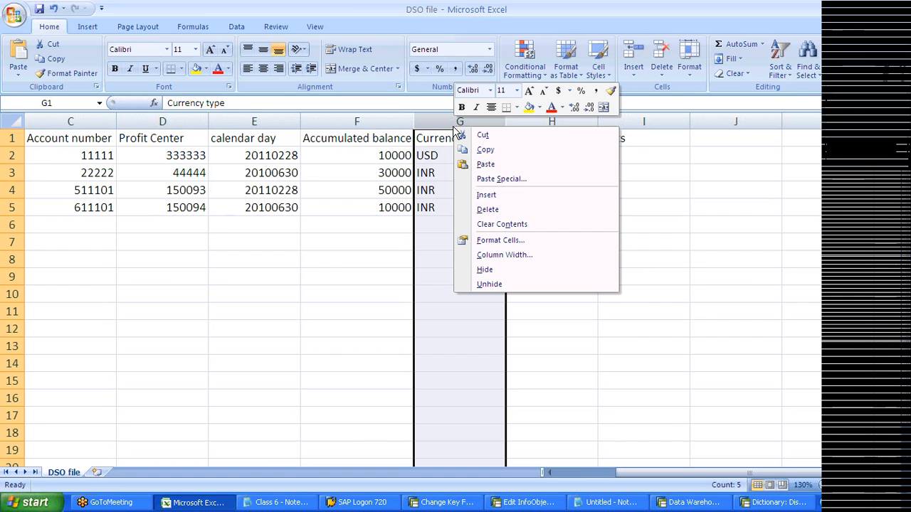
{"action": "left_click", "coordinate": [488, 210]}
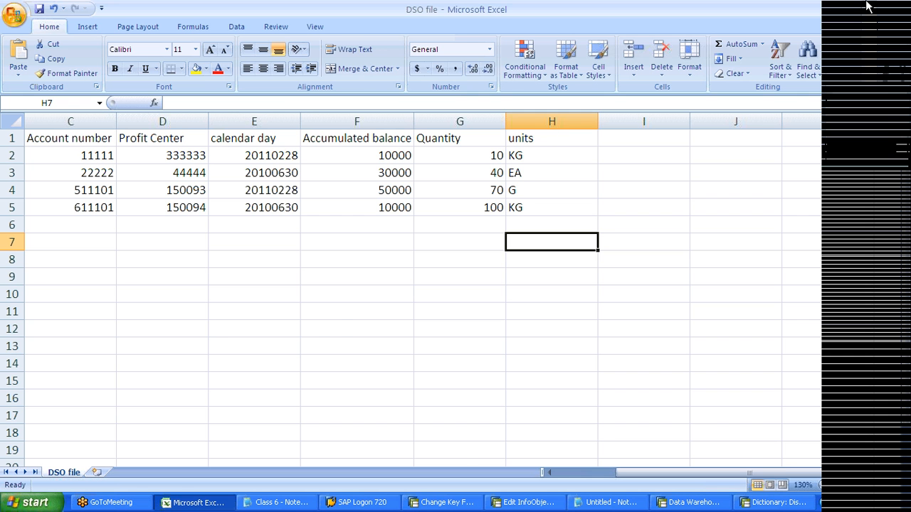
{"action": "key", "text": "alt+Tab"}
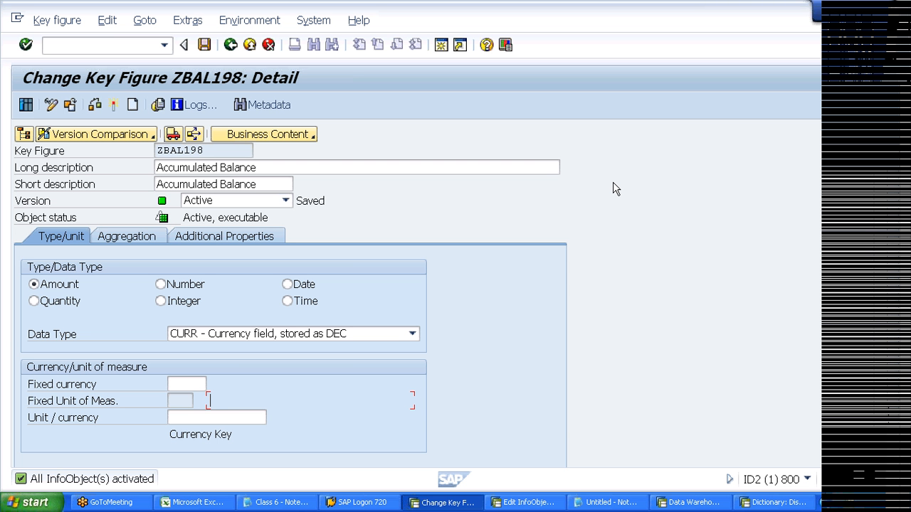
- Enter USD as ZBAL198's fixed currency, then restore the deleted Currency type column in Excel
{"action": "key", "text": "Up"}
{"action": "type", "text": "USD"}
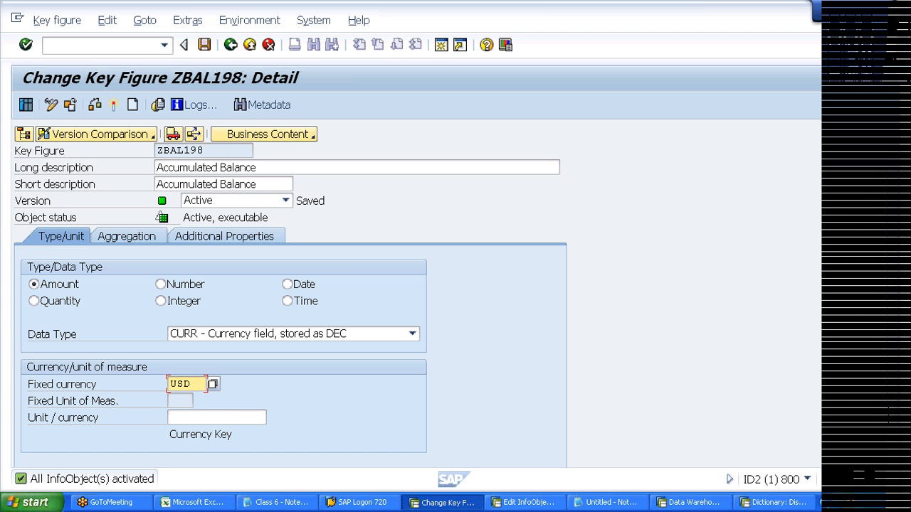
{"action": "key", "text": "alt+Tab"}
{"action": "key", "text": "ctrl+z"}
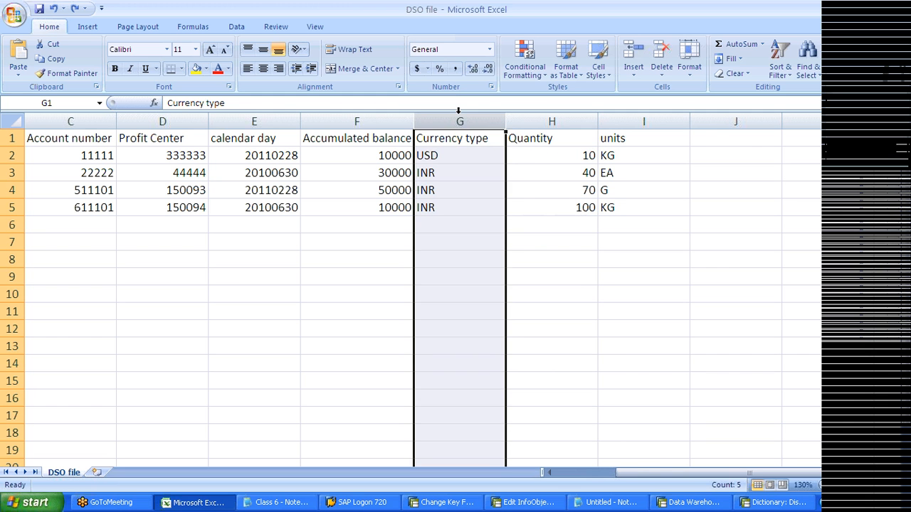
- Copy USD from G2 over the INR values in G3:G5 of the Currency type column
{"action": "left_click", "coordinate": [445, 156]}
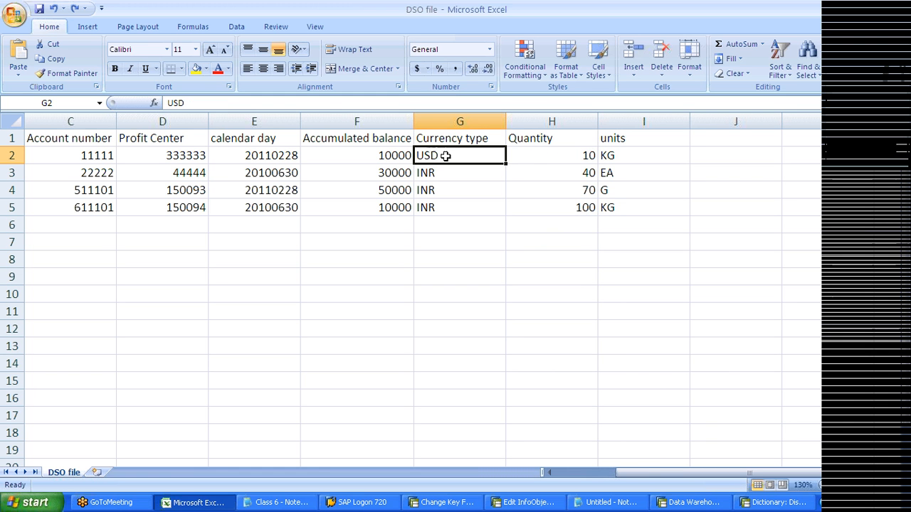
{"action": "key", "text": "ctrl+c"}
{"action": "key", "text": "Down"}
{"action": "key", "text": "shift+Down"}
{"action": "key", "text": "shift+Down"}
{"action": "key", "text": "ctrl+v"}
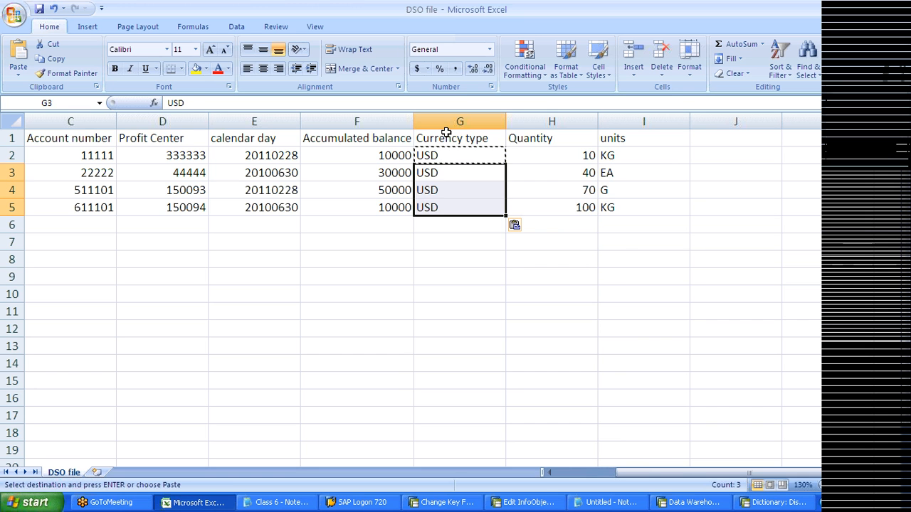
{"action": "left_click", "coordinate": [446, 122]}
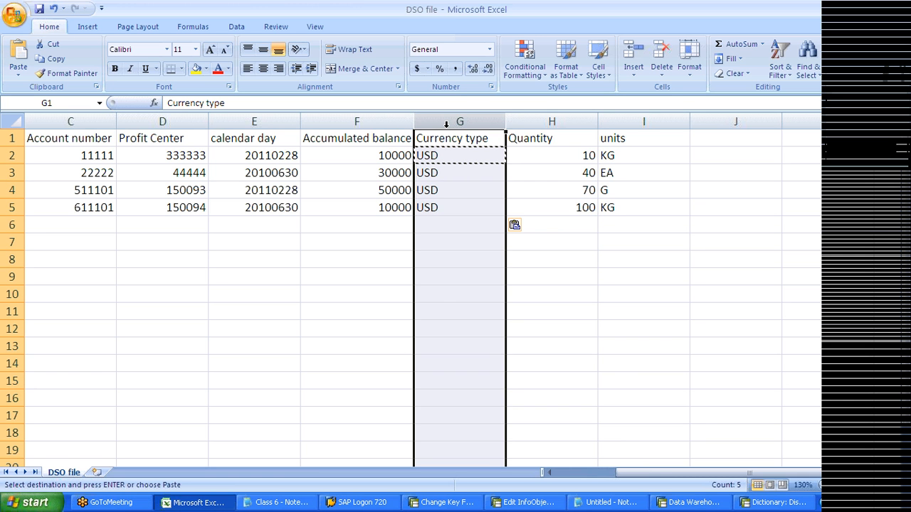
{"action": "left_click", "coordinate": [426, 205]}
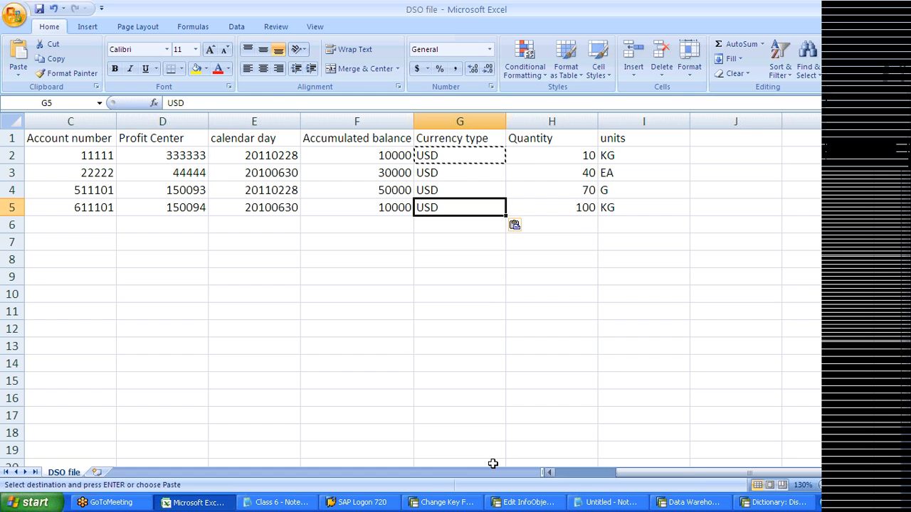
{"action": "left_click", "coordinate": [446, 503]}
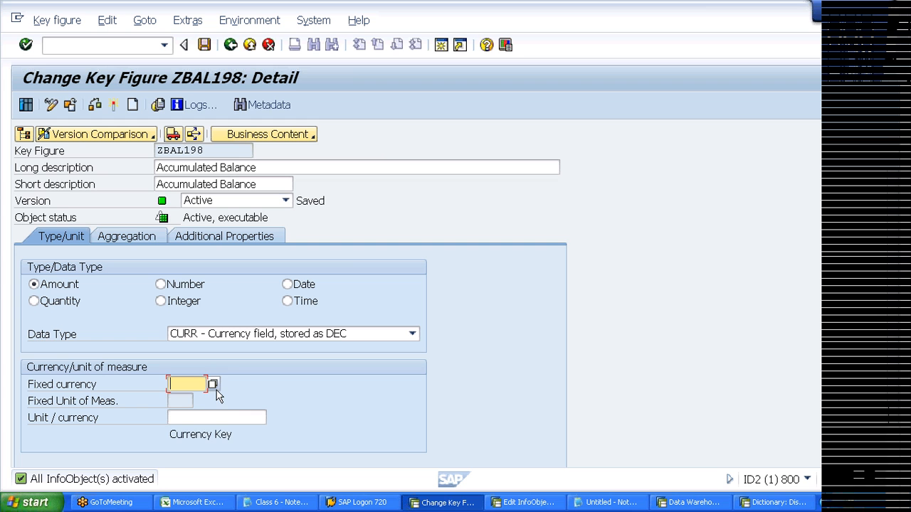
- Re-enter 0currency as the unit/currency of key figure ZBAL198
{"action": "key", "text": "Tab"}
{"action": "type", "text": "0curre"}
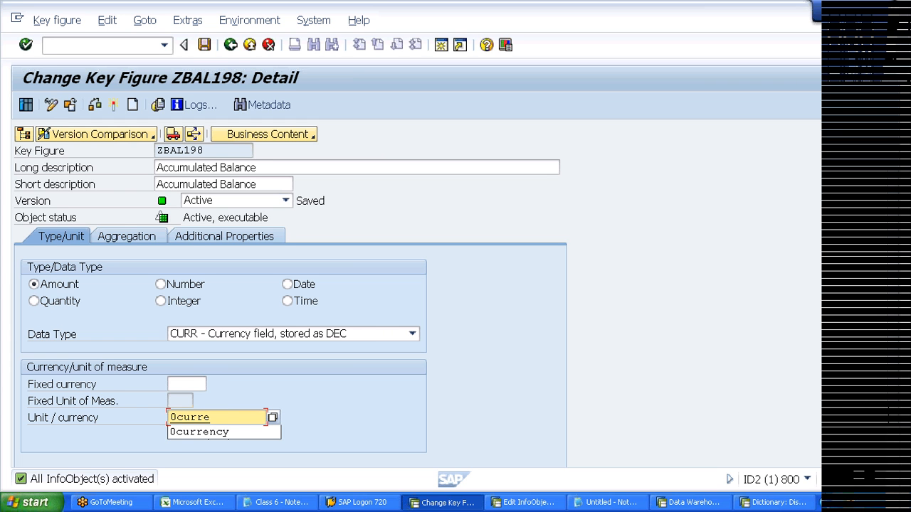
{"action": "key", "text": "Down"}
{"action": "key", "text": "Return"}
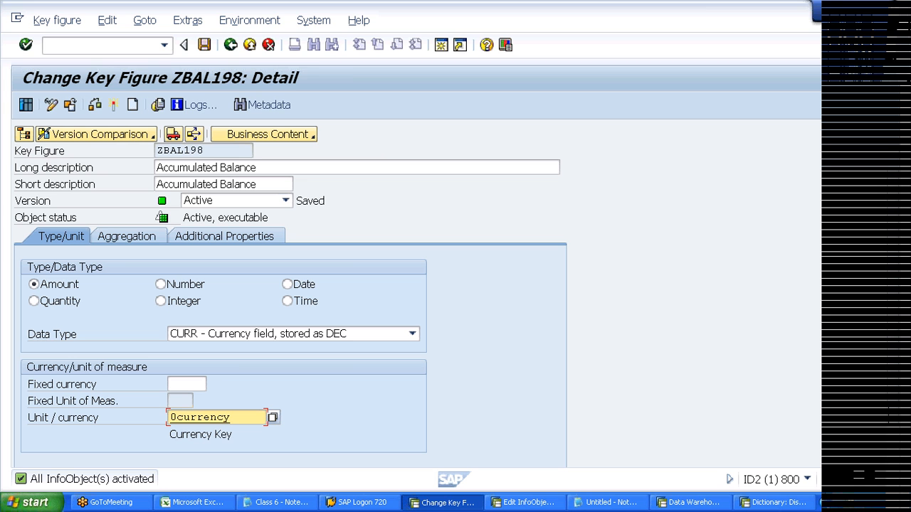
- Glance at the Edit InfoObjects start screen, then select the DSO file's Currency type column G
{"action": "left_click", "coordinate": [515, 503]}
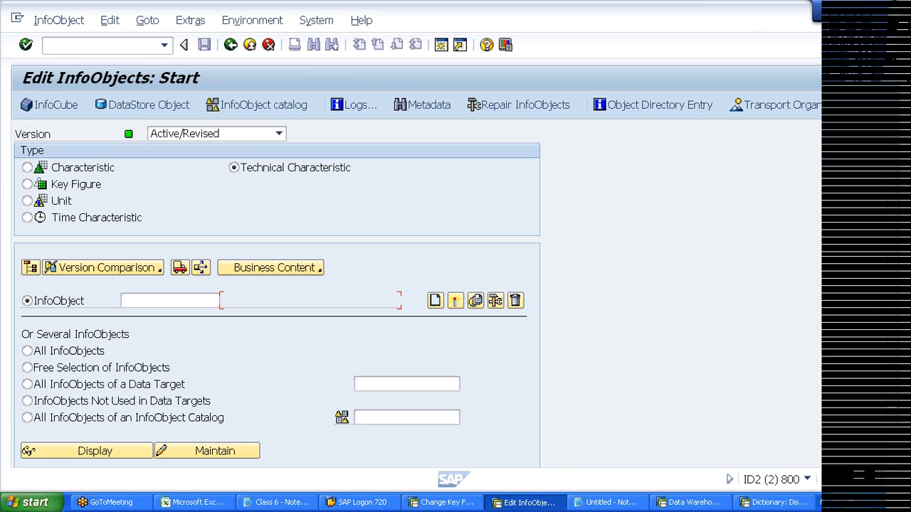
{"action": "left_click", "coordinate": [447, 502]}
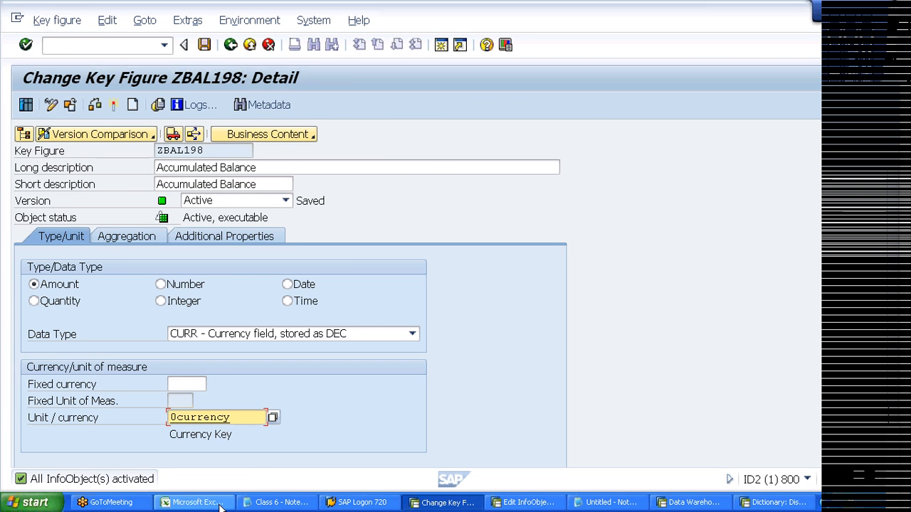
{"action": "left_click", "coordinate": [194, 502]}
{"action": "left_click", "coordinate": [459, 121]}
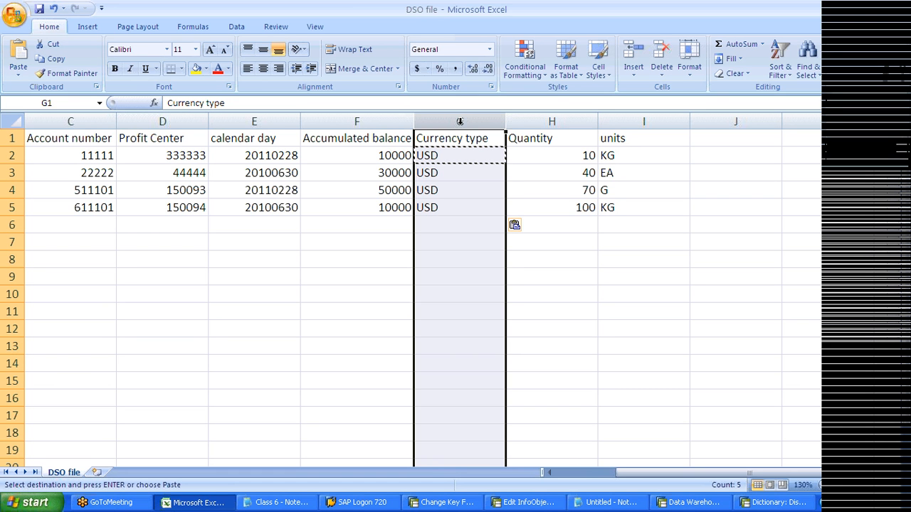
- Return from the DSO file to the SAP key figure screen
{"action": "left_click", "coordinate": [854, 6]}
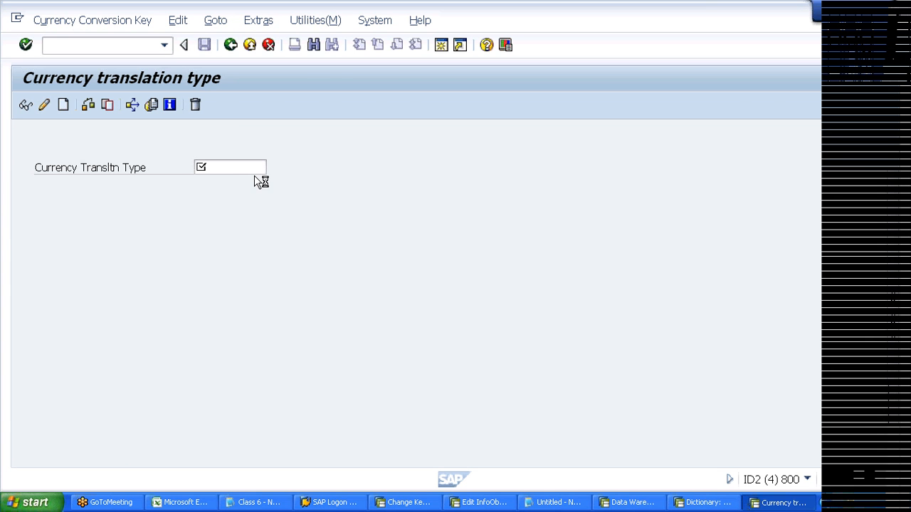
- List the available currency conversion types with F4, then close the list
{"action": "key", "text": "F4"}
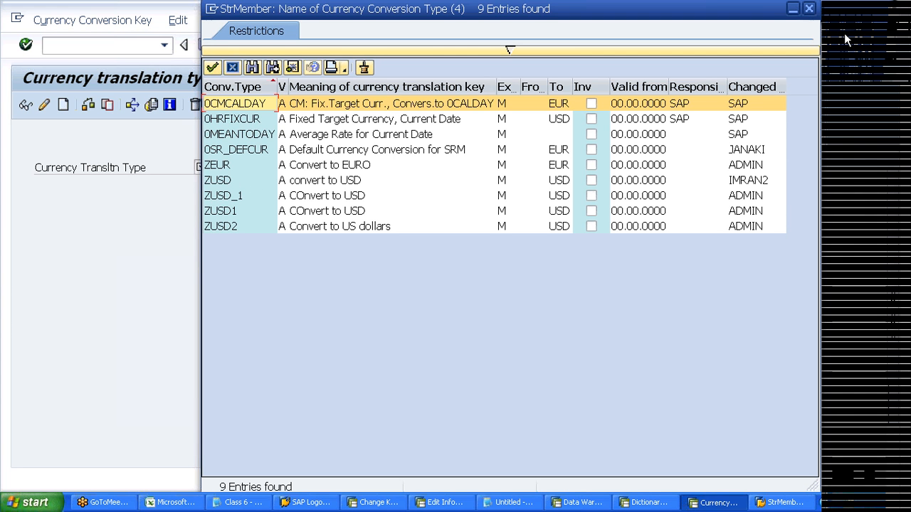
{"action": "left_click", "coordinate": [809, 8]}
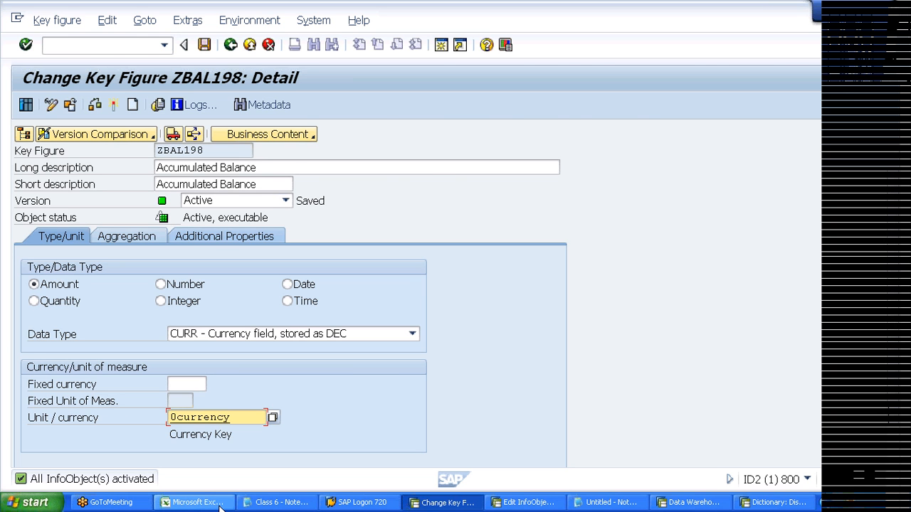
- Compare the DSO file's Currency type column with ZBAL198's fixed currency and unit/currency fields
{"action": "left_click", "coordinate": [194, 503]}
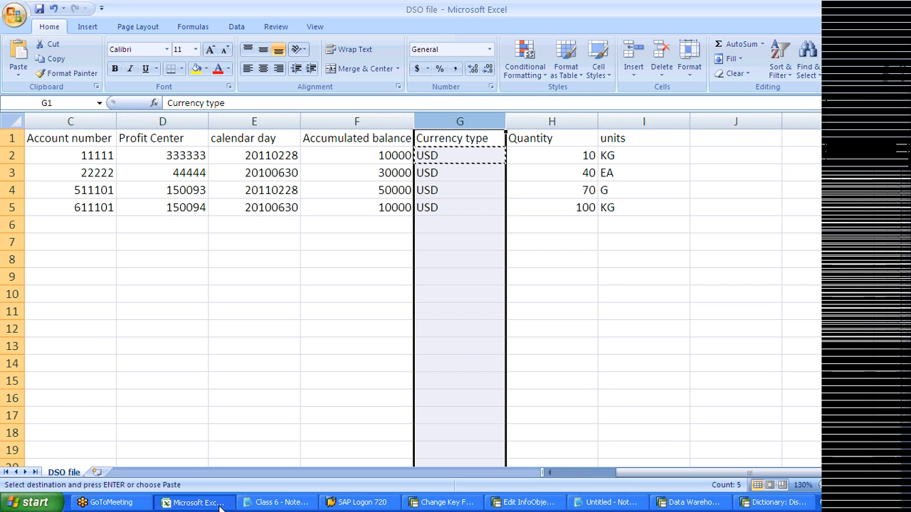
{"action": "left_click", "coordinate": [451, 225]}
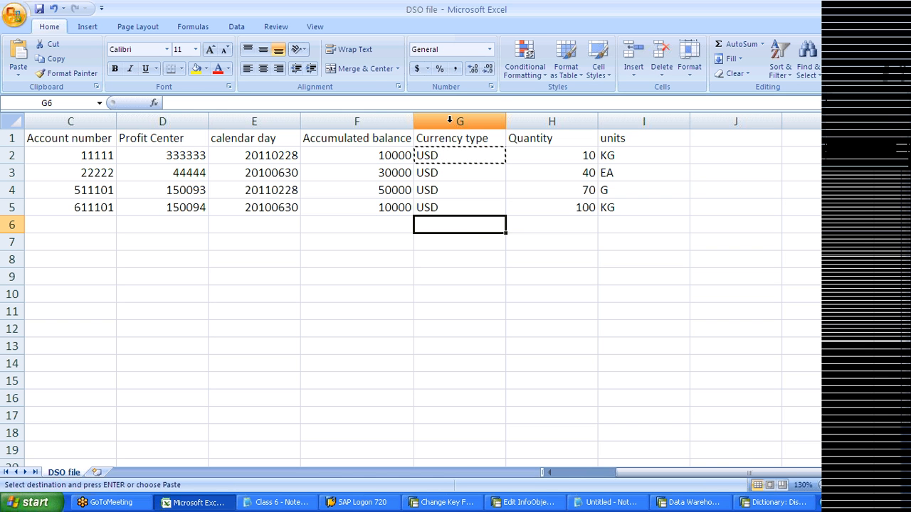
{"action": "key", "text": "alt+Tab"}
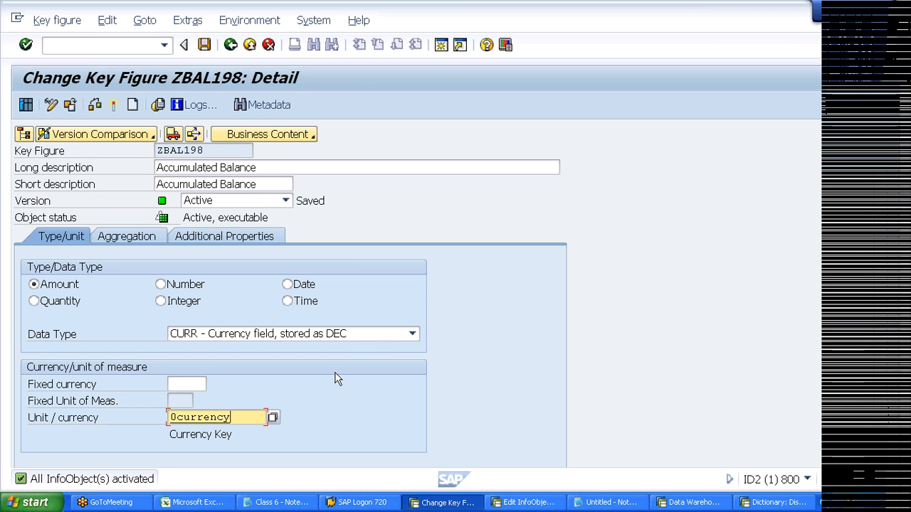
{"action": "key", "text": "shift+Tab"}
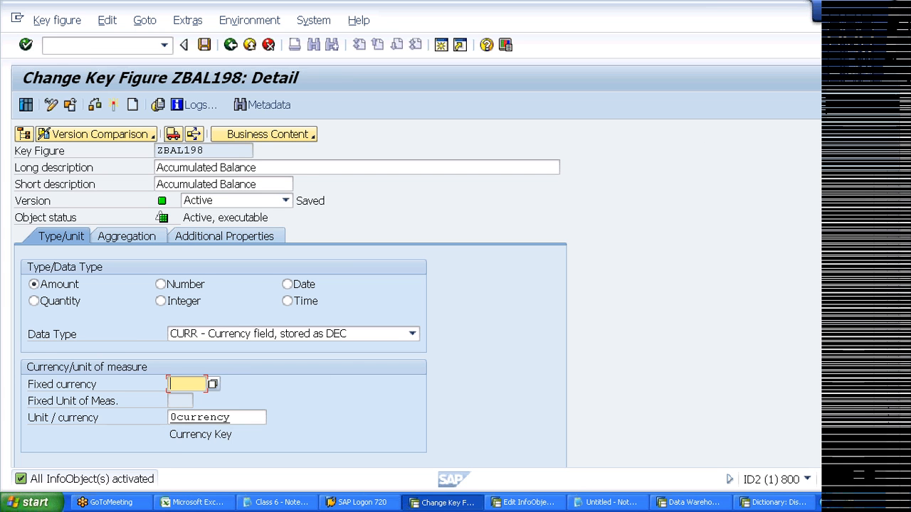
{"action": "key", "text": "Tab"}
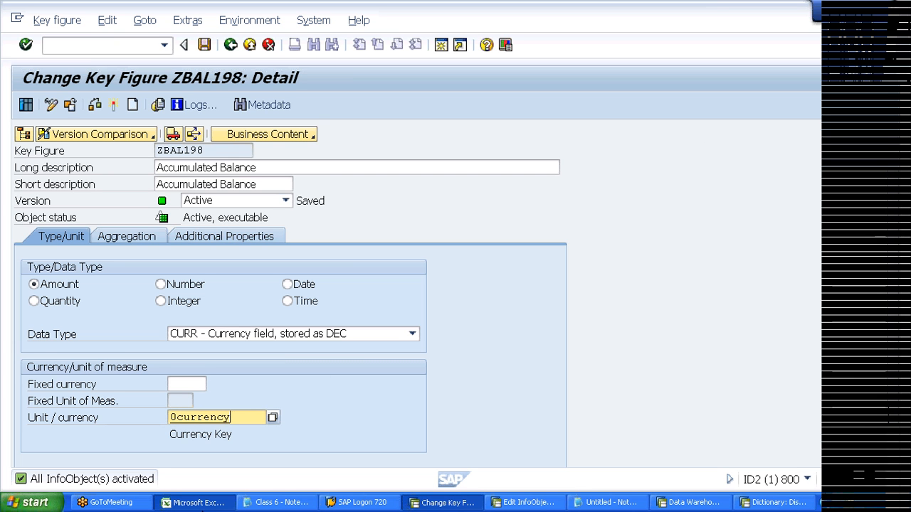
- Clear 0currency from ZBAL198's Unit/currency field, rechecking the DSO file
{"action": "left_click", "coordinate": [194, 502]}
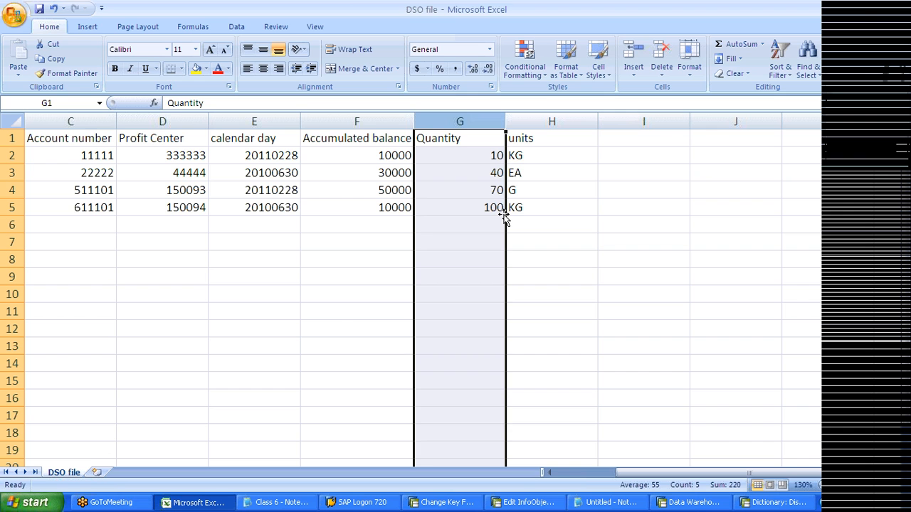
{"action": "key", "text": "alt+Tab"}
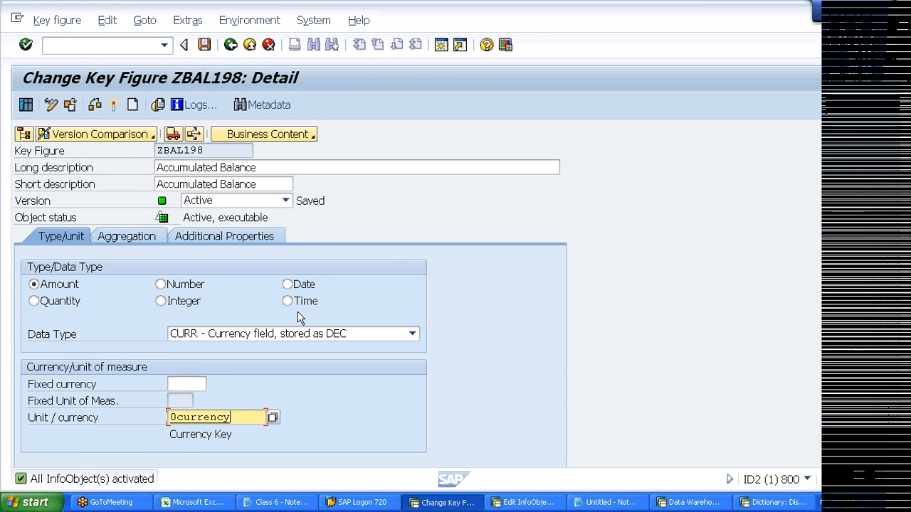
{"action": "key", "text": "shift+Home"}
{"action": "key", "text": "Delete"}
{"action": "left_click", "coordinate": [189, 392]}
{"action": "left_click", "coordinate": [179, 502]}
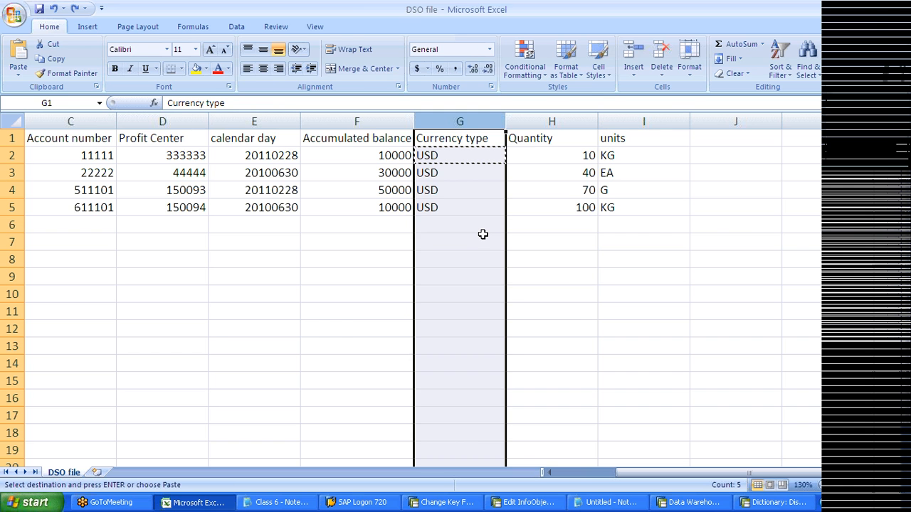
{"action": "key", "text": "alt+Tab"}
- Try usd as fixed currency and 0currency as unit/currency, clearing both again
{"action": "type", "text": "u"}
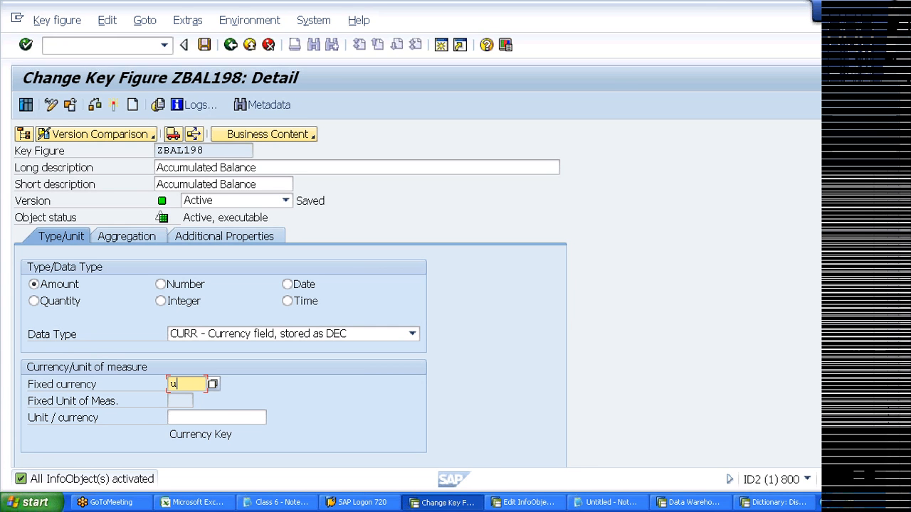
{"action": "type", "text": "sd"}
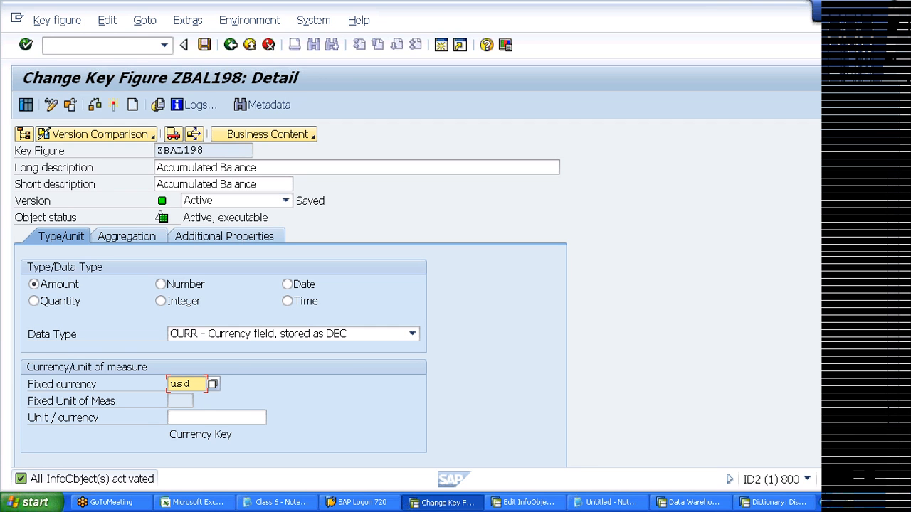
{"action": "key", "text": "BackSpace"}
{"action": "key", "text": "BackSpace"}
{"action": "key", "text": "BackSpace"}
{"action": "left_click", "coordinate": [201, 418]}
{"action": "type", "text": "0"}
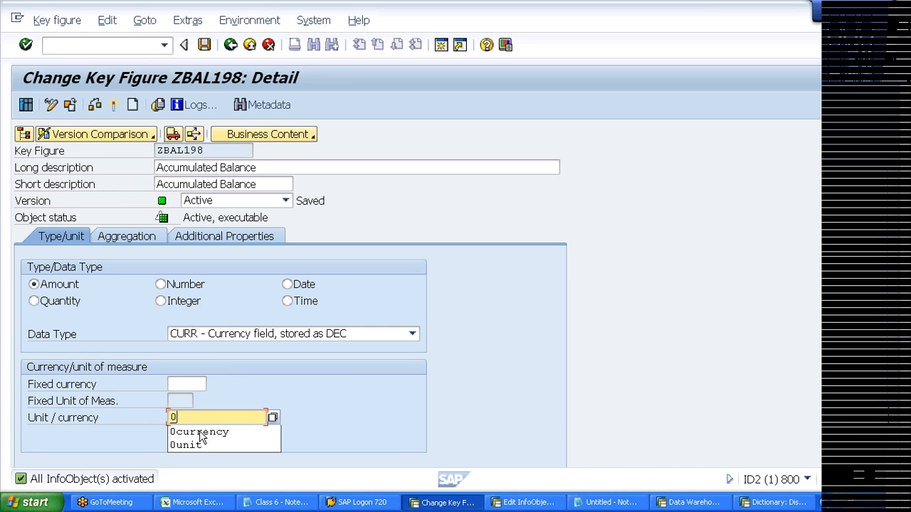
{"action": "left_click", "coordinate": [204, 431]}
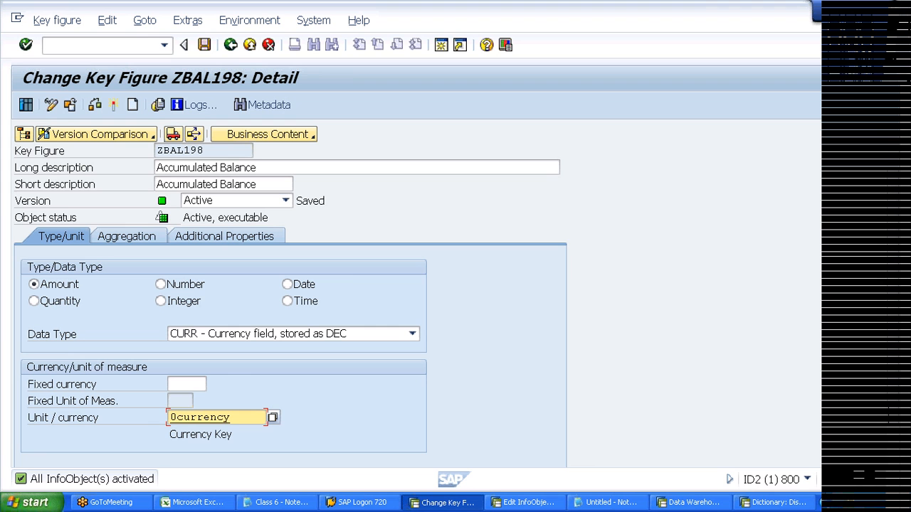
{"action": "key", "text": "Delete"}
- Enter and confirm USD as the fixed currency, then delete it to leave the field empty
{"action": "left_click", "coordinate": [187, 384]}
{"action": "type", "text": "U"}
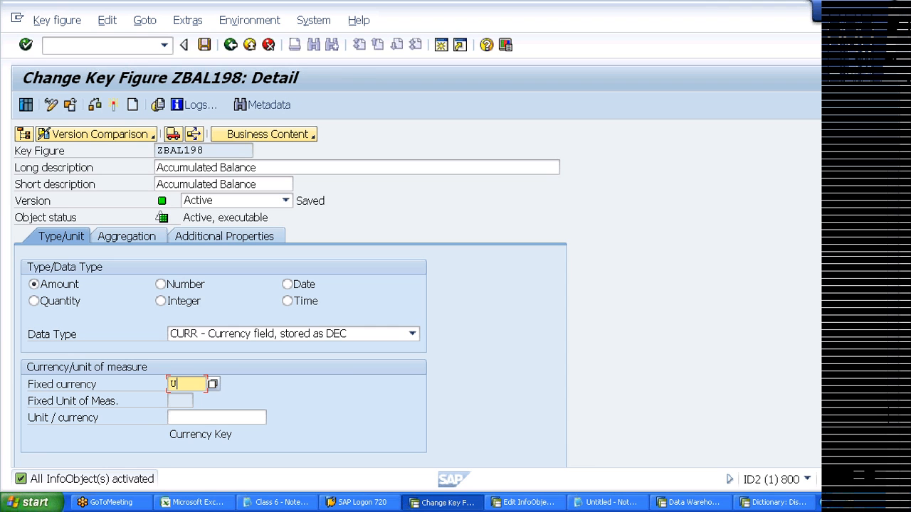
{"action": "type", "text": "SD"}
{"action": "key", "text": "Return"}
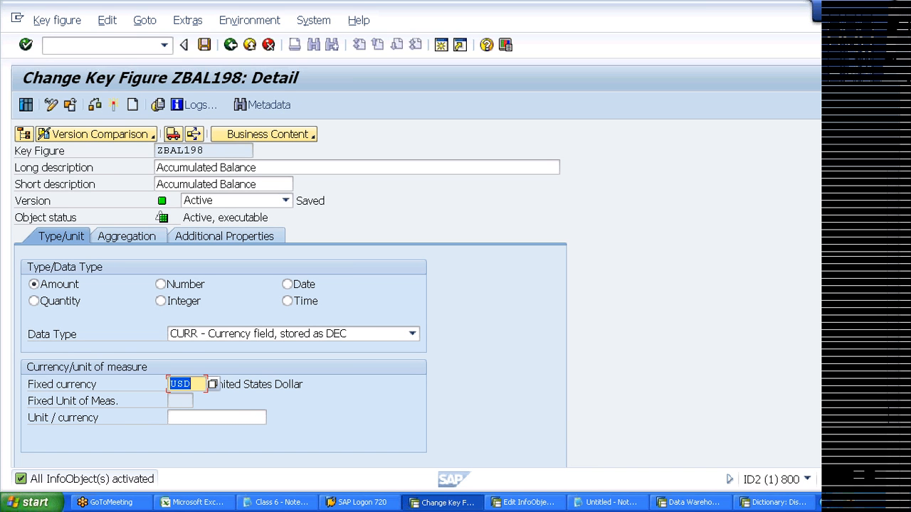
{"action": "key", "text": "Delete"}
- Pick EUR (European Euro) from the currency value list as ZBAL198's fixed currency
{"action": "left_click", "coordinate": [212, 385]}
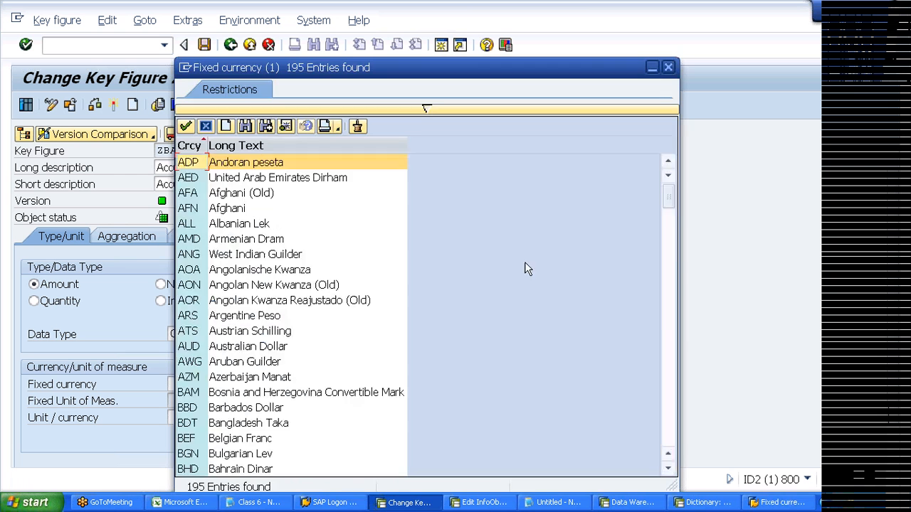
{"action": "left_click_drag", "start_coordinate": [668, 186], "coordinate": [669, 380]}
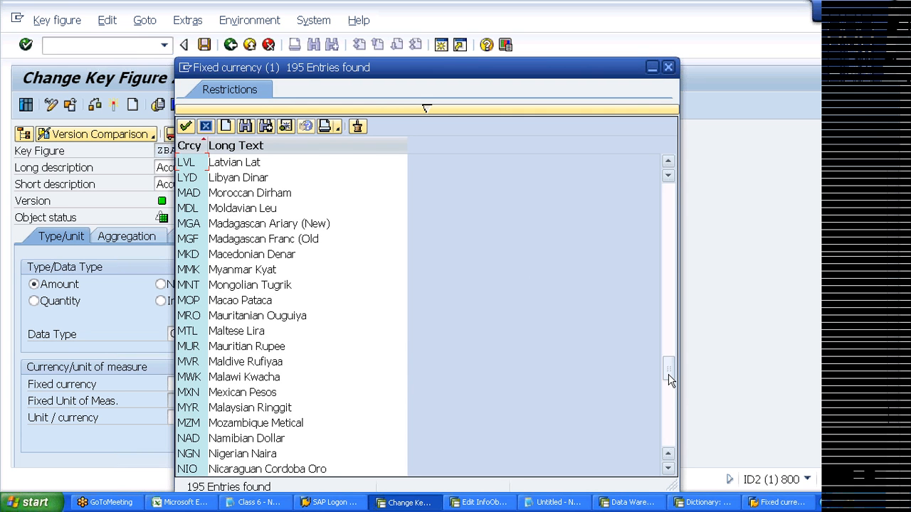
{"action": "left_click_drag", "start_coordinate": [668, 380], "coordinate": [669, 417]}
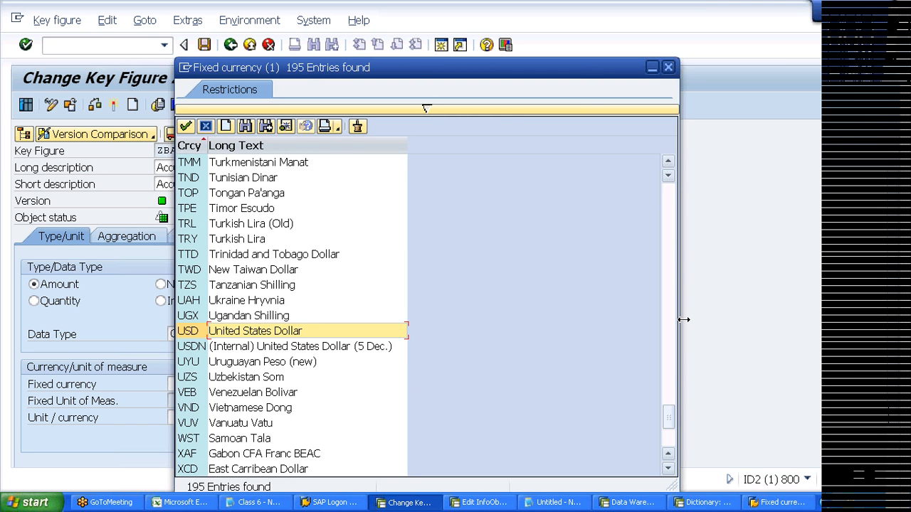
{"action": "left_click_drag", "start_coordinate": [669, 417], "coordinate": [665, 255]}
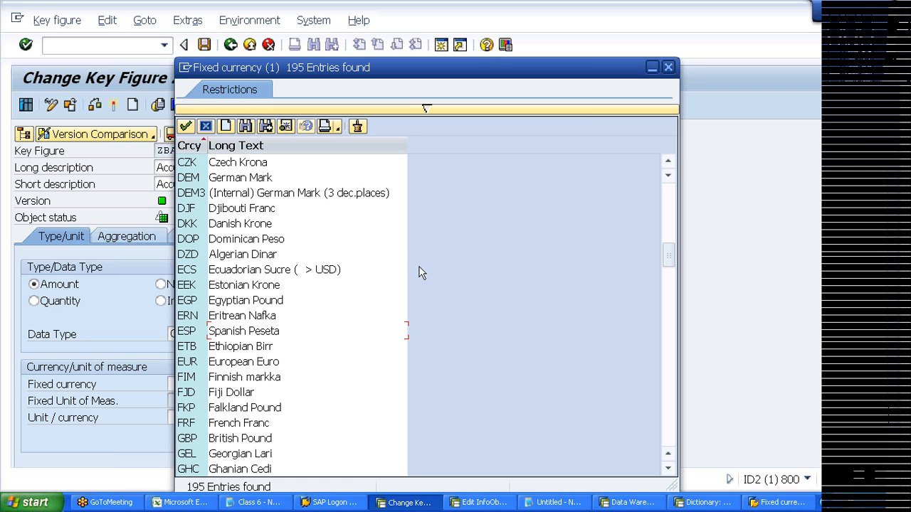
{"action": "left_click", "coordinate": [196, 363]}
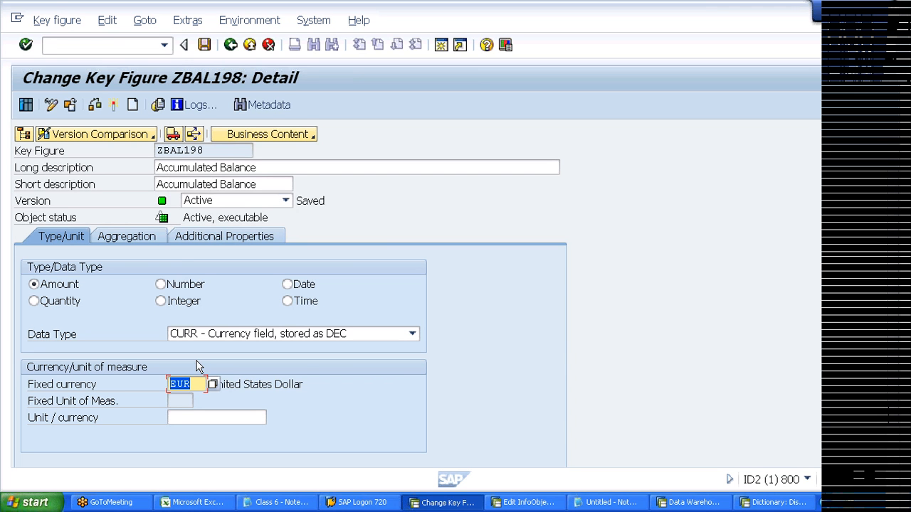
- Delete the EUR entry from ZBAL198's Fixed currency field
{"action": "left_click", "coordinate": [189, 383]}
{"action": "key", "text": "BackSpace"}
{"action": "key", "text": "BackSpace"}
{"action": "key", "text": "BackSpace"}
- Enter 0currency from the autocomplete list as ZBAL198's unit/currency, leaving fixed currency empty
{"action": "left_click", "coordinate": [201, 418]}
{"action": "type", "text": "0"}
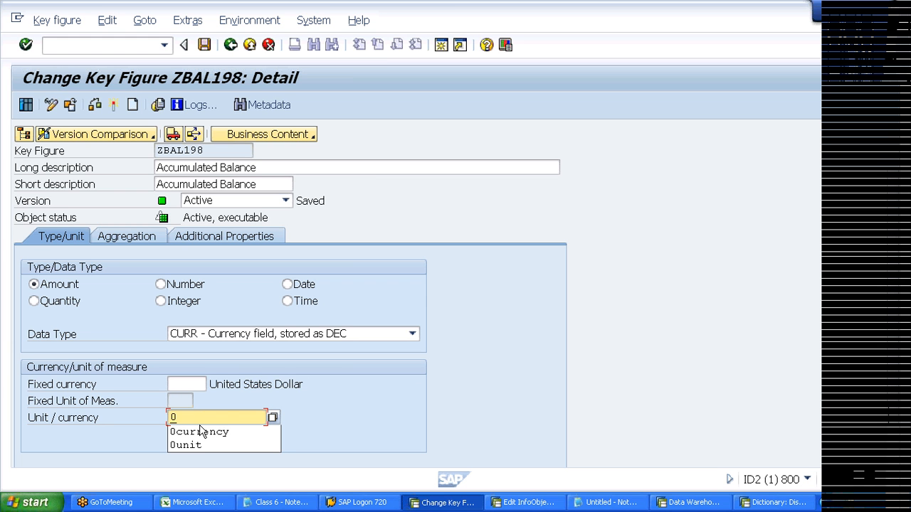
{"action": "left_click", "coordinate": [201, 431]}
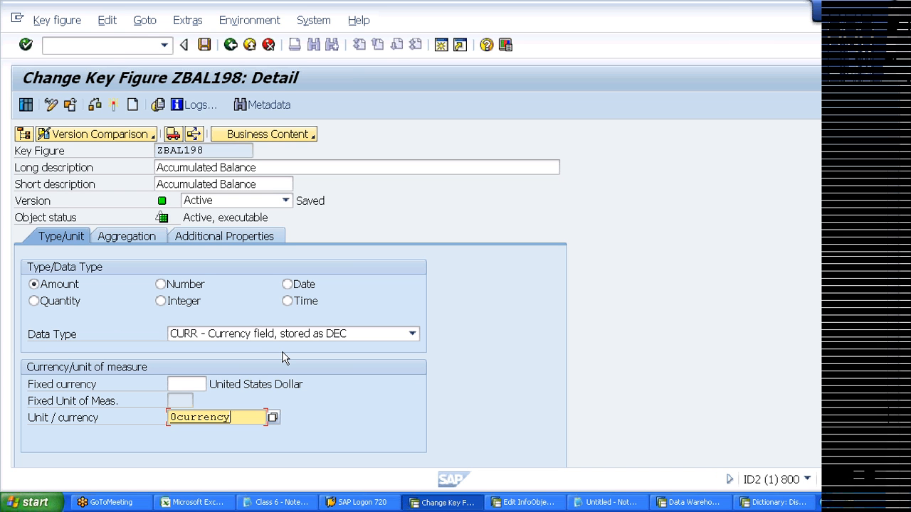
{"action": "left_click", "coordinate": [901, 144]}
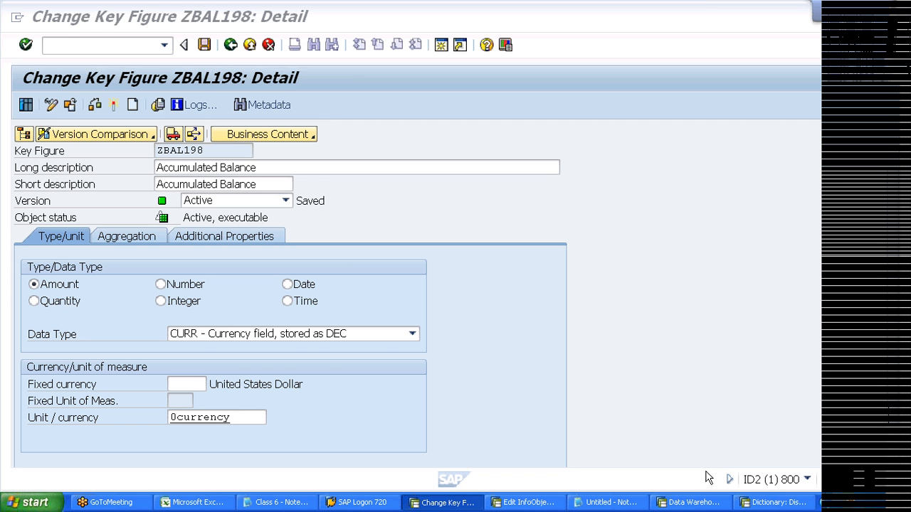
- Show Modeling > InfoProvider in the Data Warehousing Workbench, expand Infoarea for BI trainer, and return to the top
{"action": "left_click", "coordinate": [690, 503]}
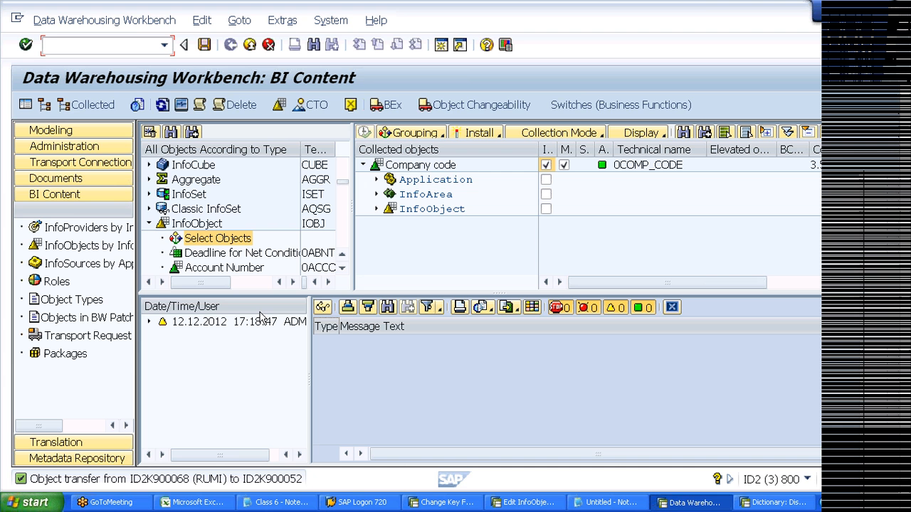
{"action": "left_click", "coordinate": [69, 127]}
{"action": "left_click", "coordinate": [107, 170]}
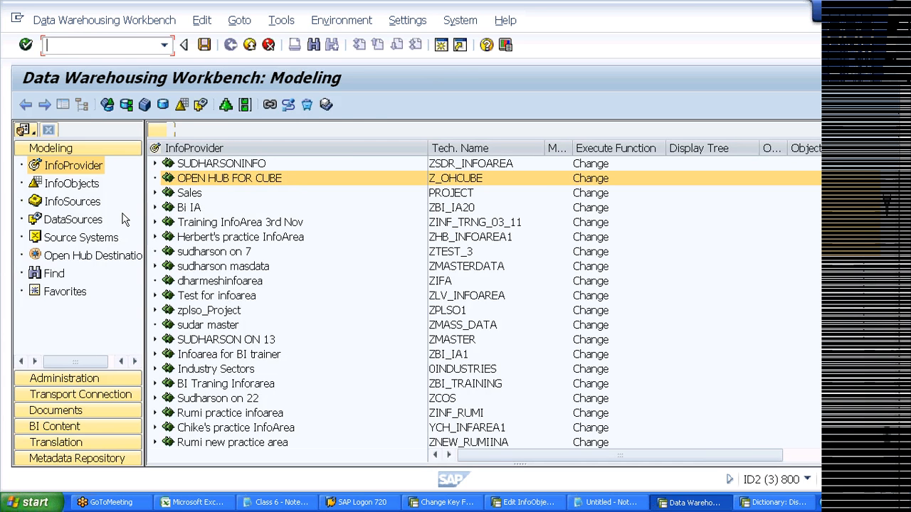
{"action": "left_click", "coordinate": [155, 355]}
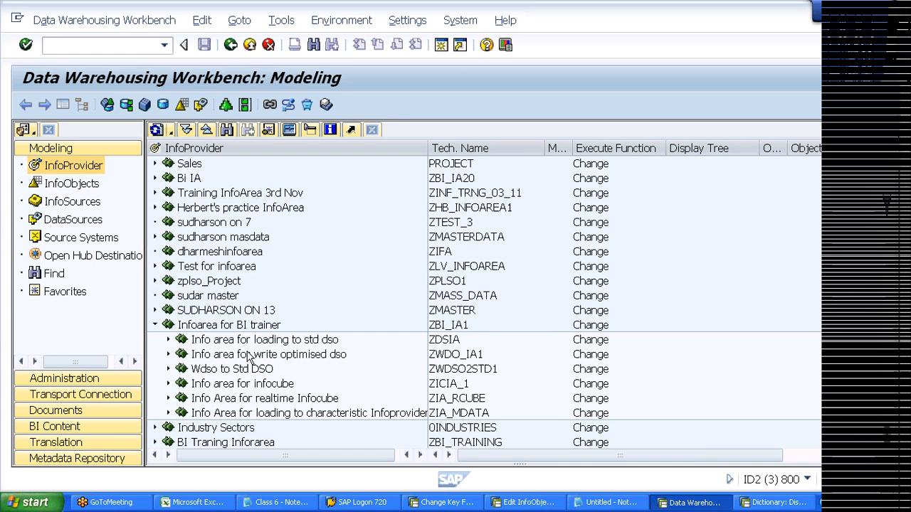
{"action": "left_click", "coordinate": [251, 384]}
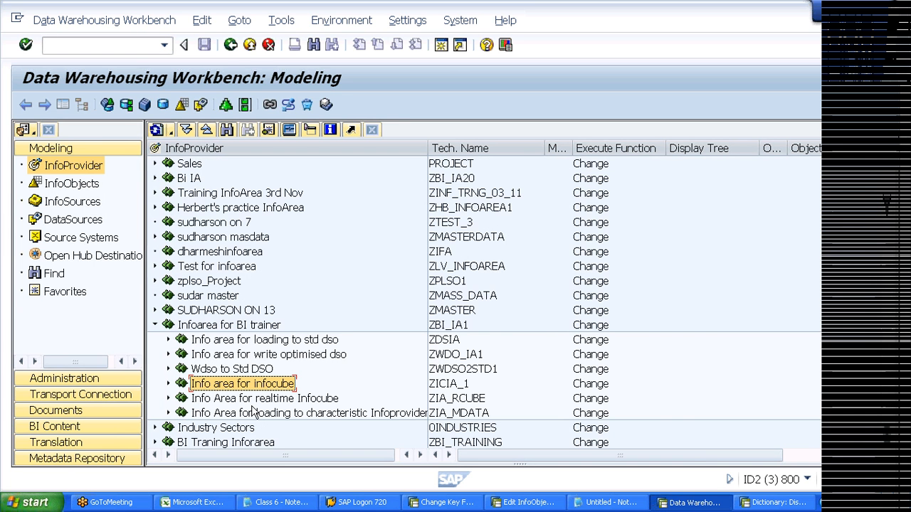
{"action": "key", "text": "Up"}
{"action": "key", "text": "Up"}
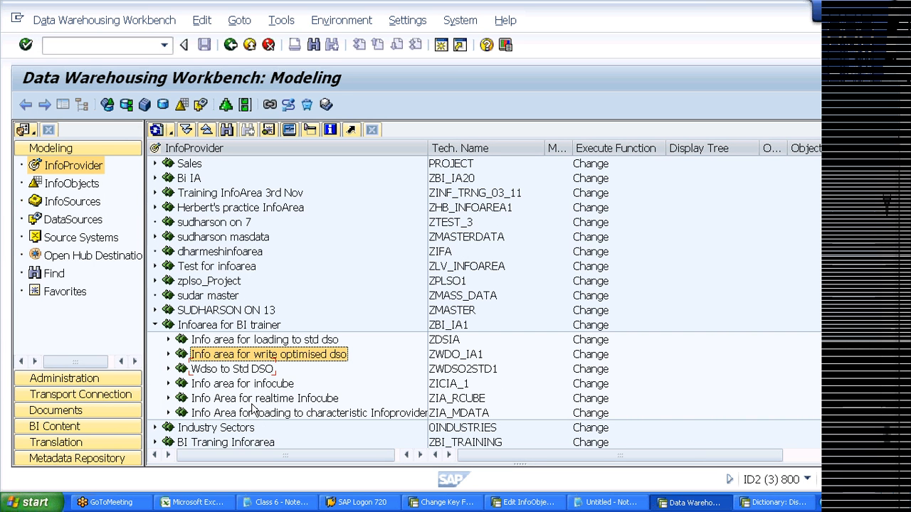
{"action": "key", "text": "Home"}
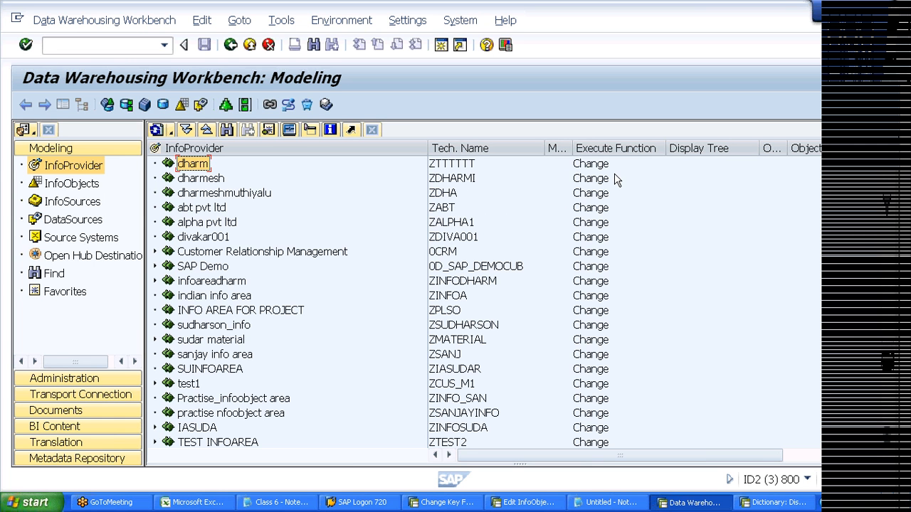
- Drag the InfoProvider/Tech. Name header border left to reveal the M = A Version column
{"action": "left_click_drag", "start_coordinate": [426, 150], "coordinate": [357, 149]}
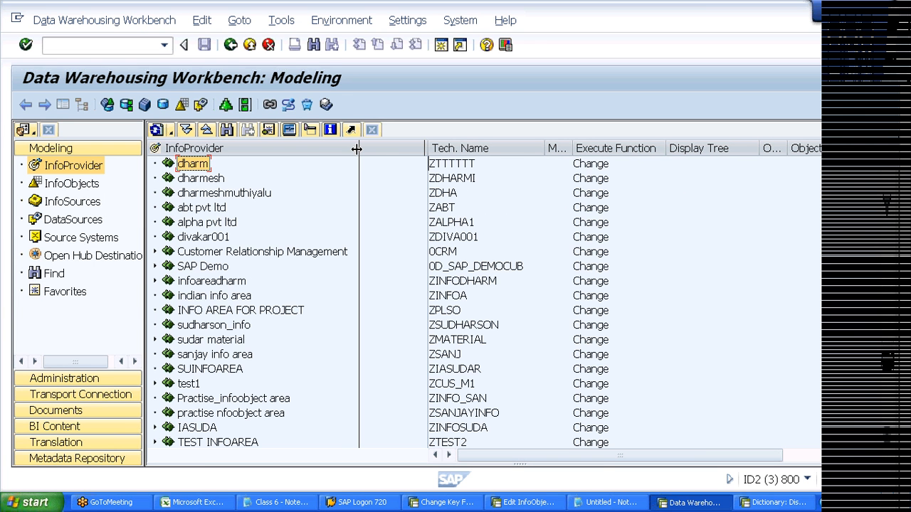
{"action": "left_click_drag", "start_coordinate": [356, 148], "coordinate": [358, 148]}
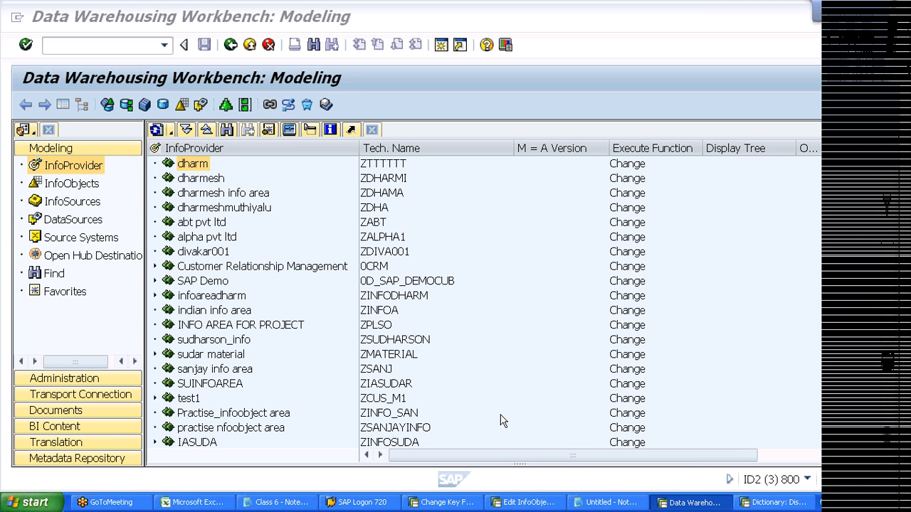
- In the Notepad class notes, type the rest of the instructor's contact e-mail on the last line
{"action": "key", "text": "alt+Tab"}
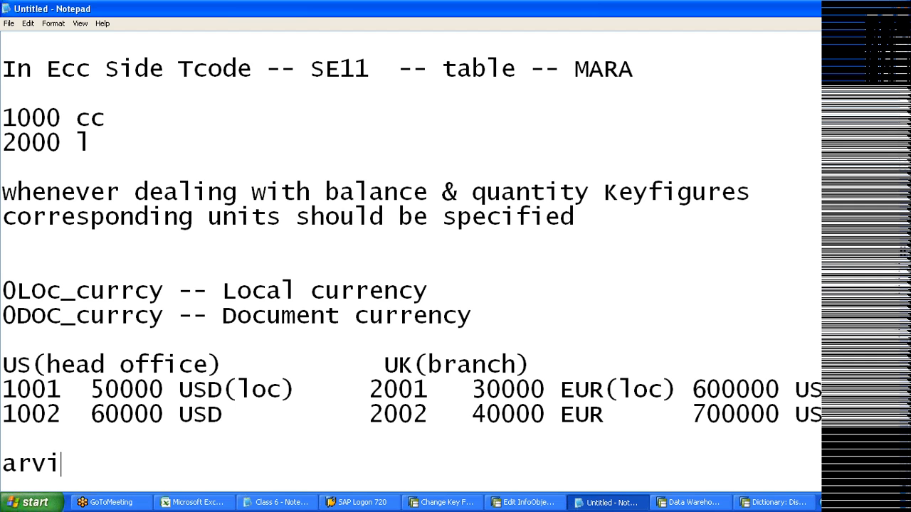
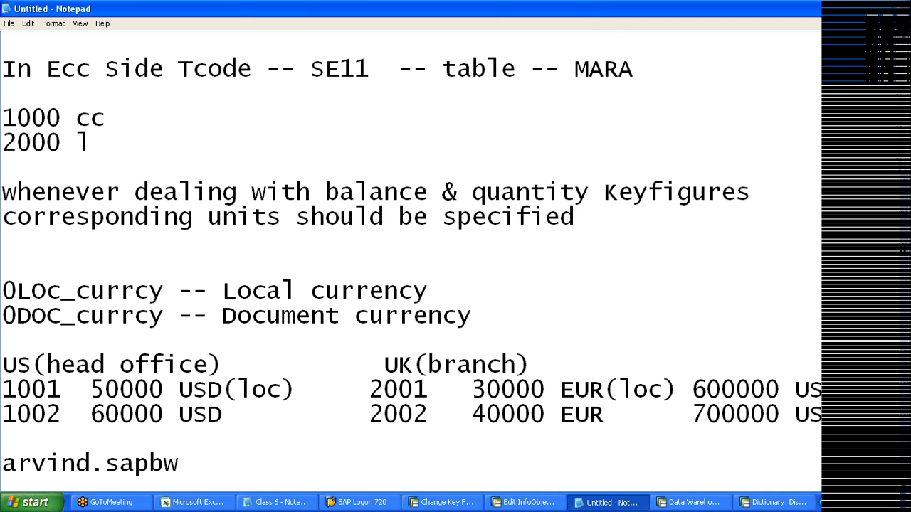